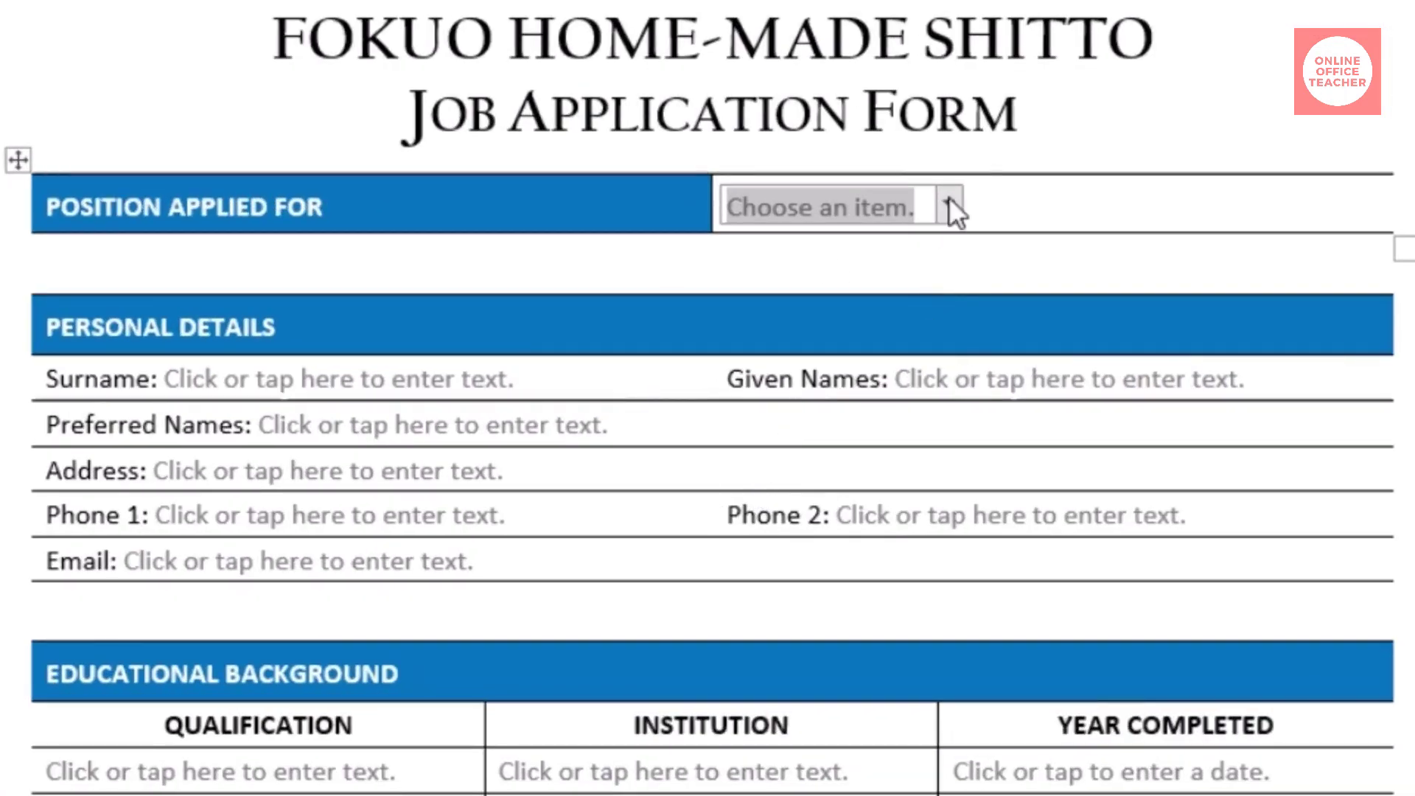
Step: Choose Sales Agent as the position, then enter a surname and a Phone 2 number
click(949, 204)
click(828, 298)
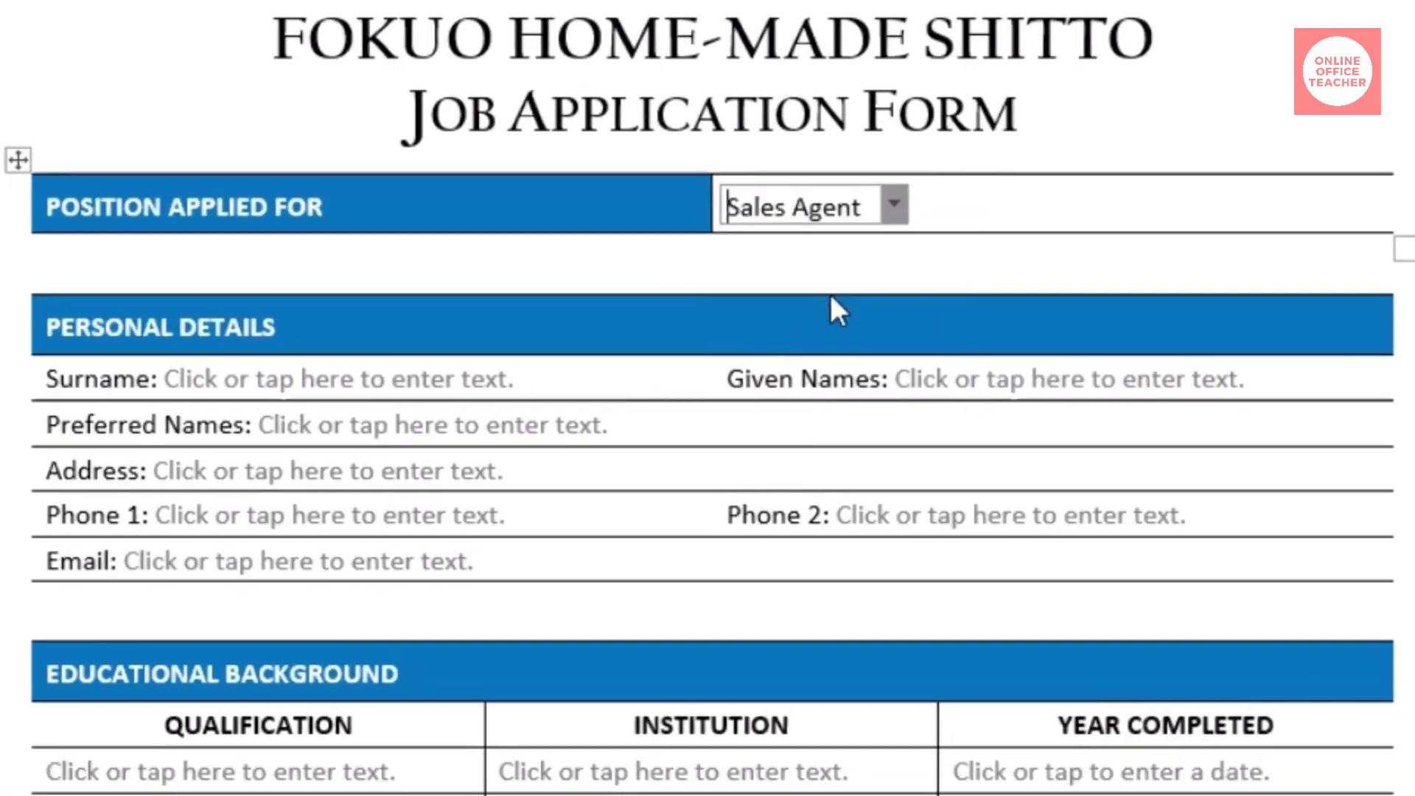
click(442, 378)
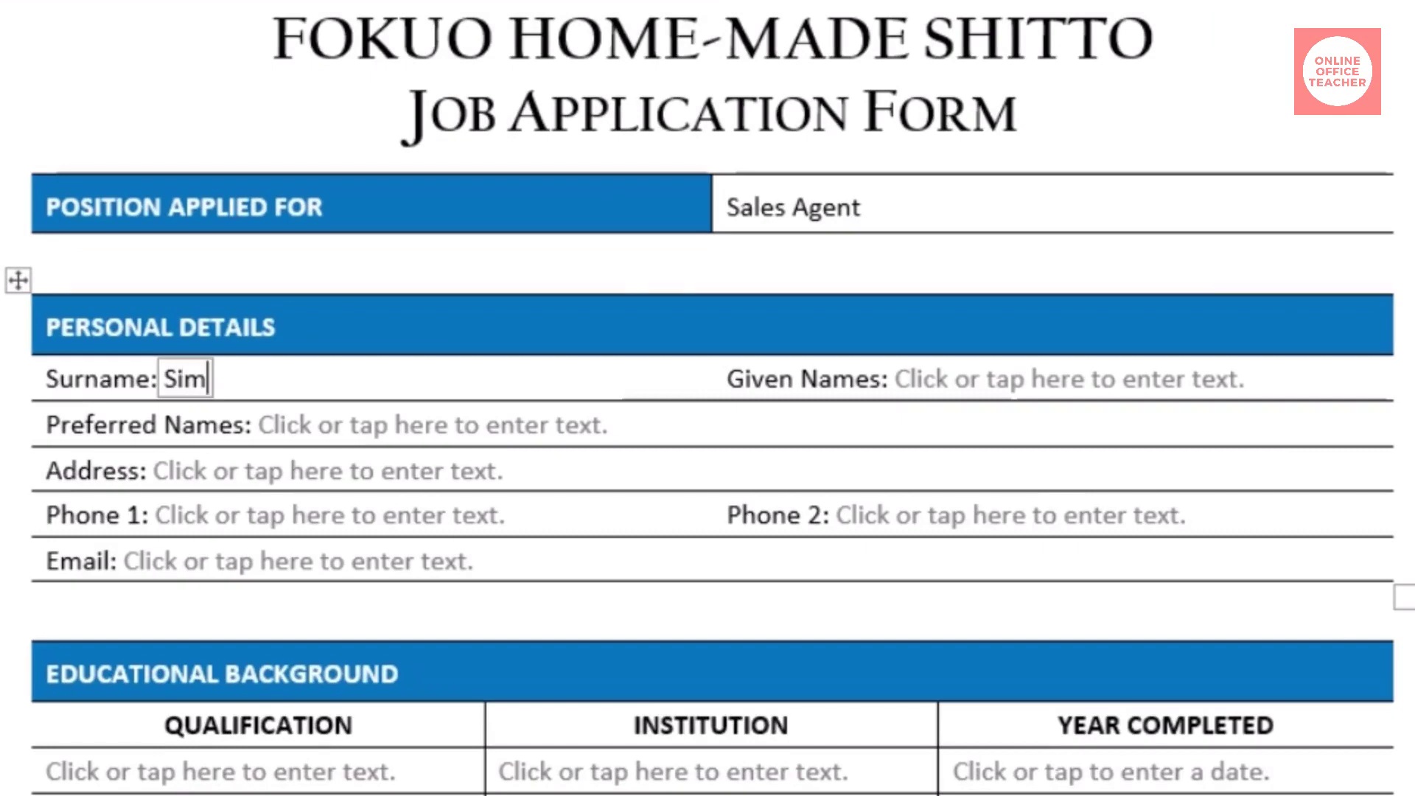
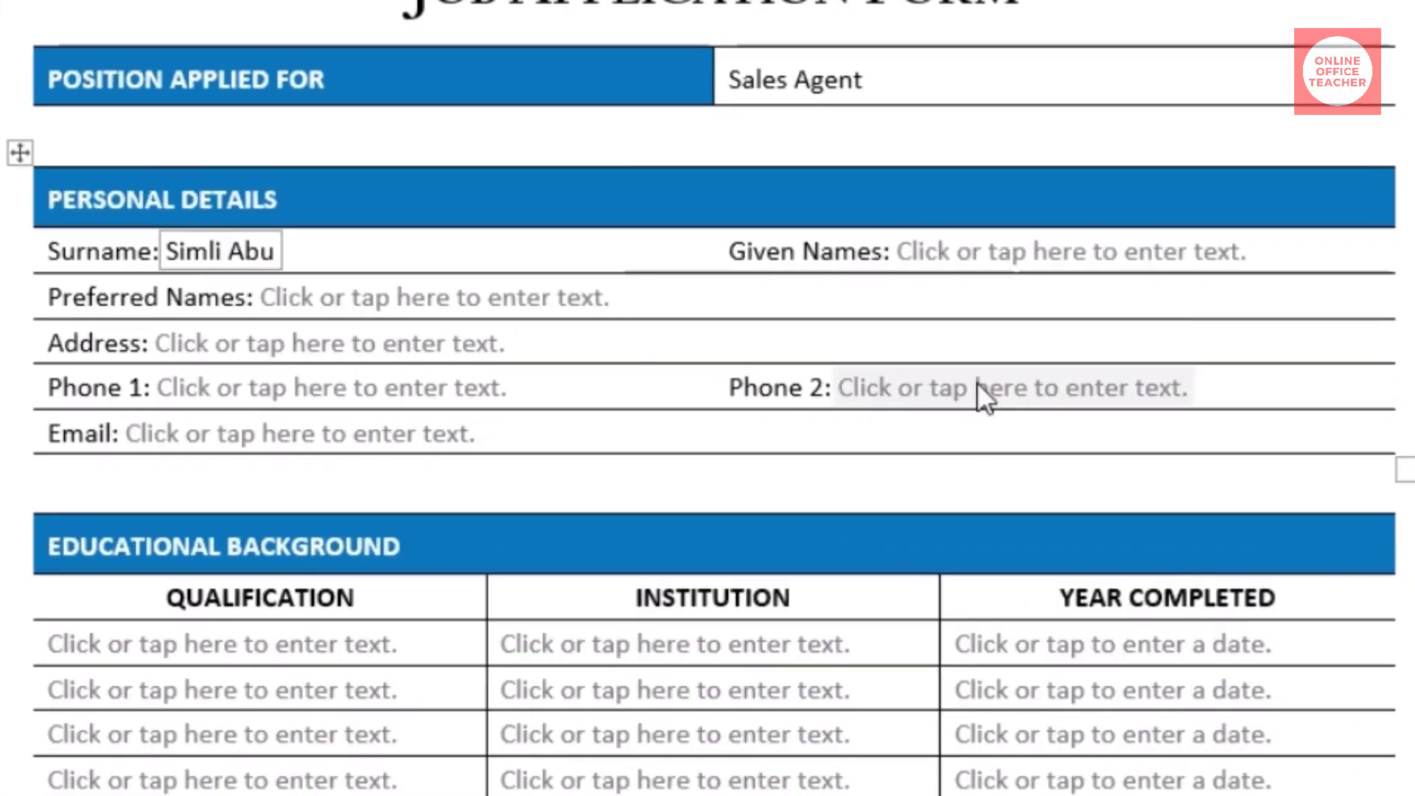
click(930, 408)
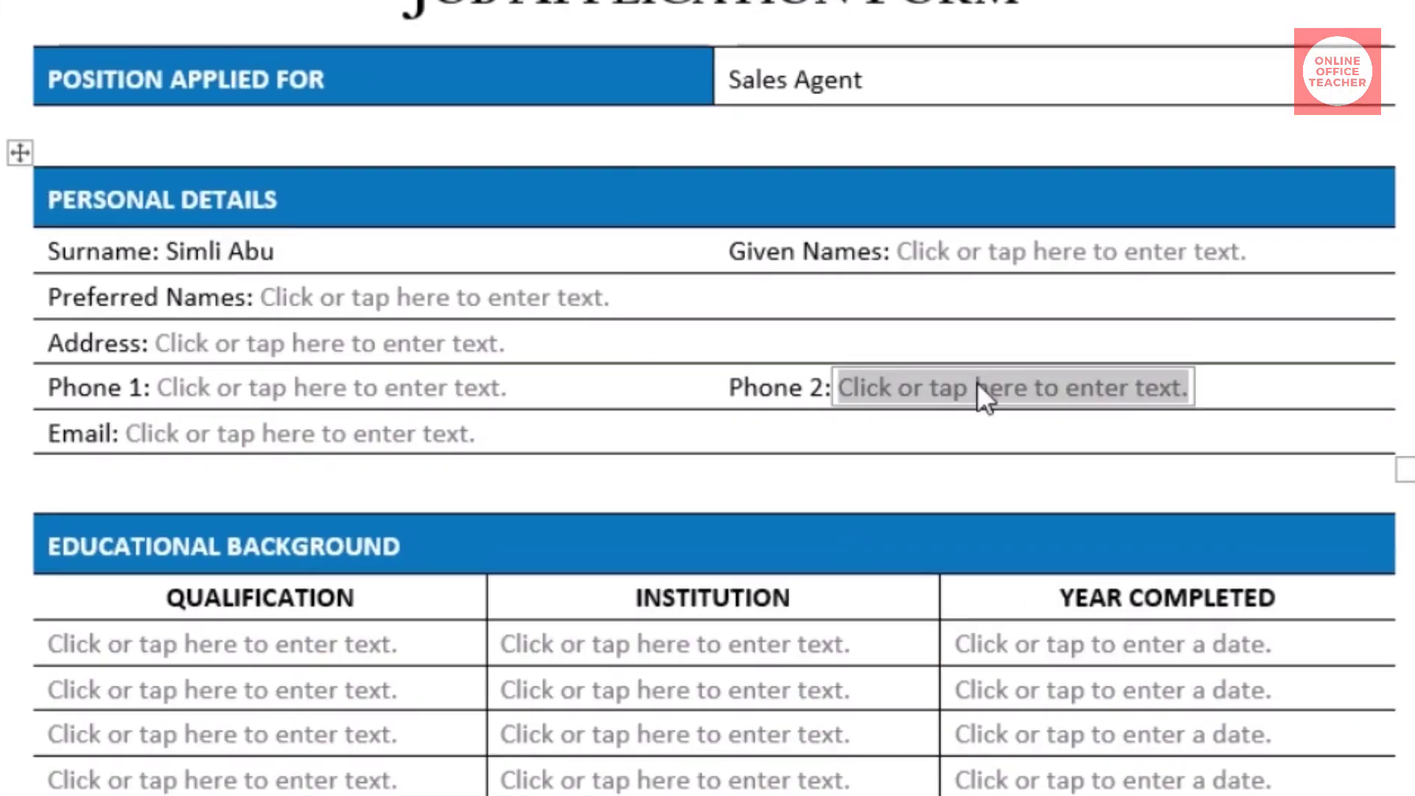
text(024605)
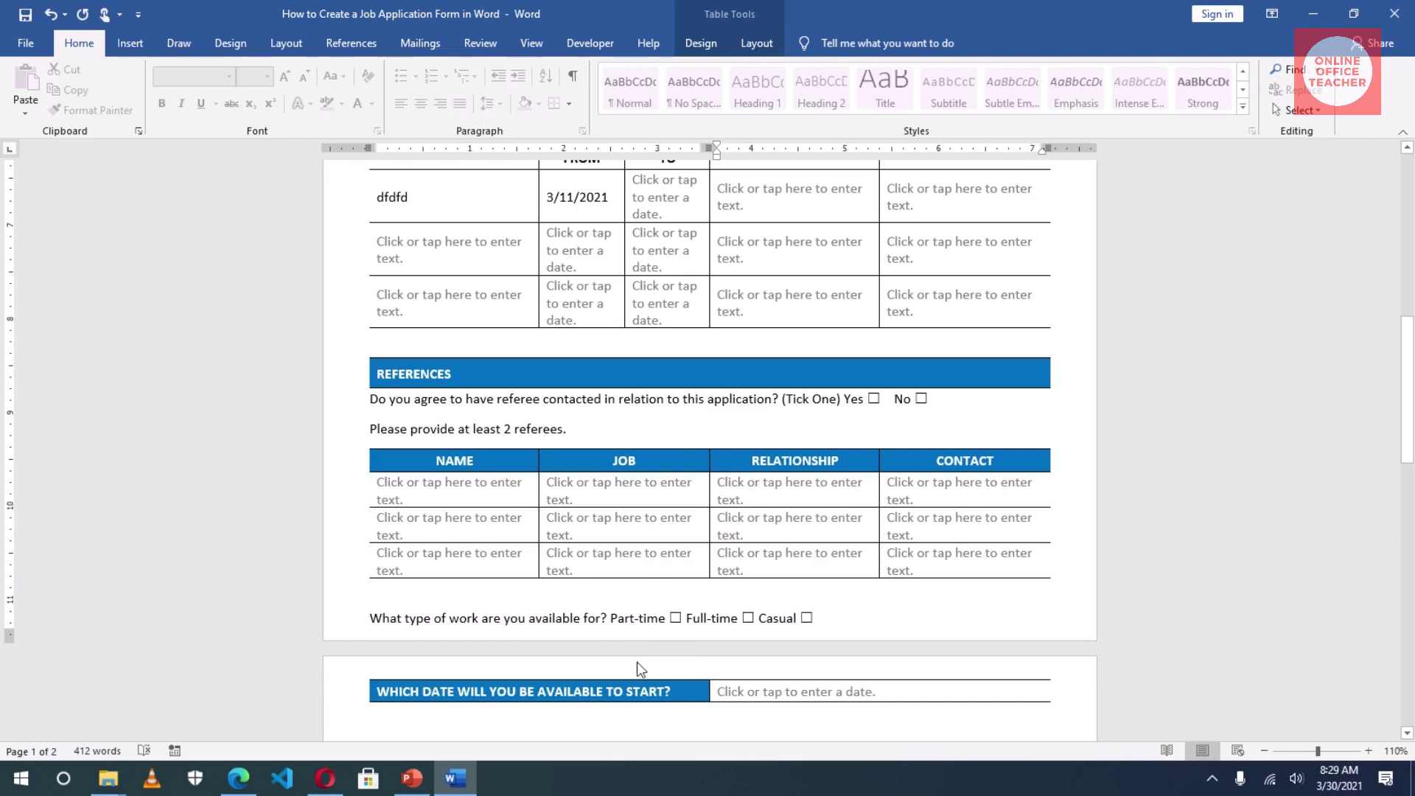
Step: Tick Part-time and set the first Year Completed date to 18 March 2021
click(675, 619)
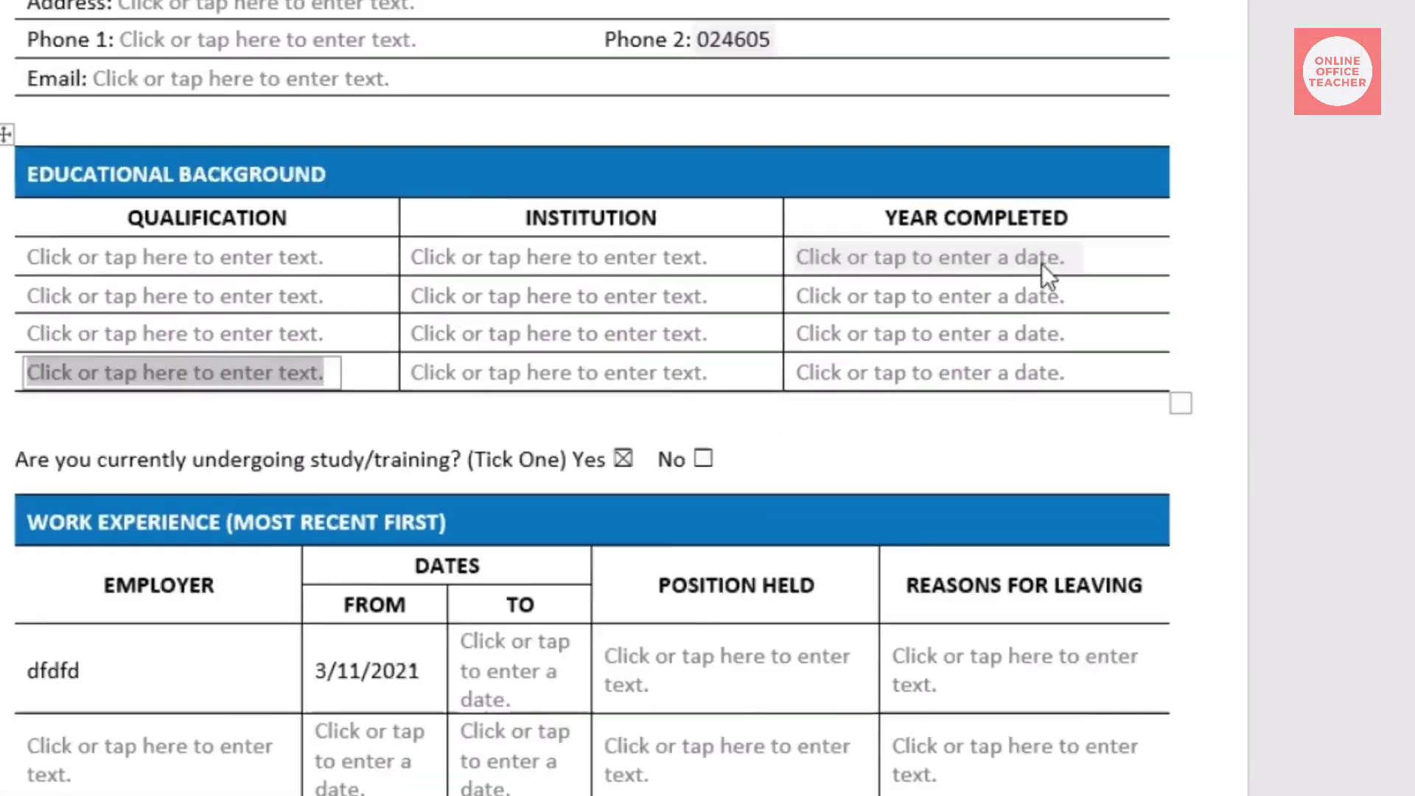
click(1106, 319)
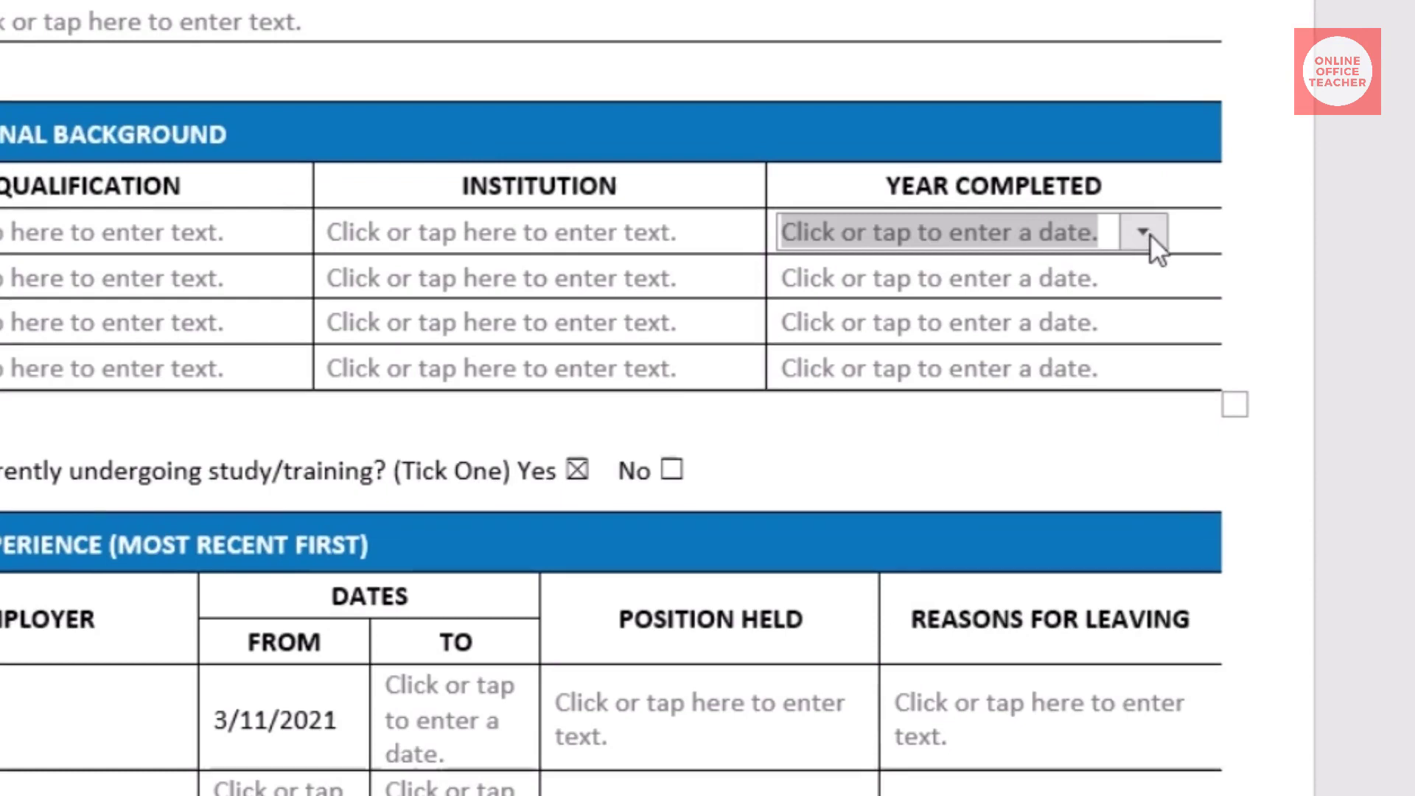
click(1142, 233)
click(1054, 389)
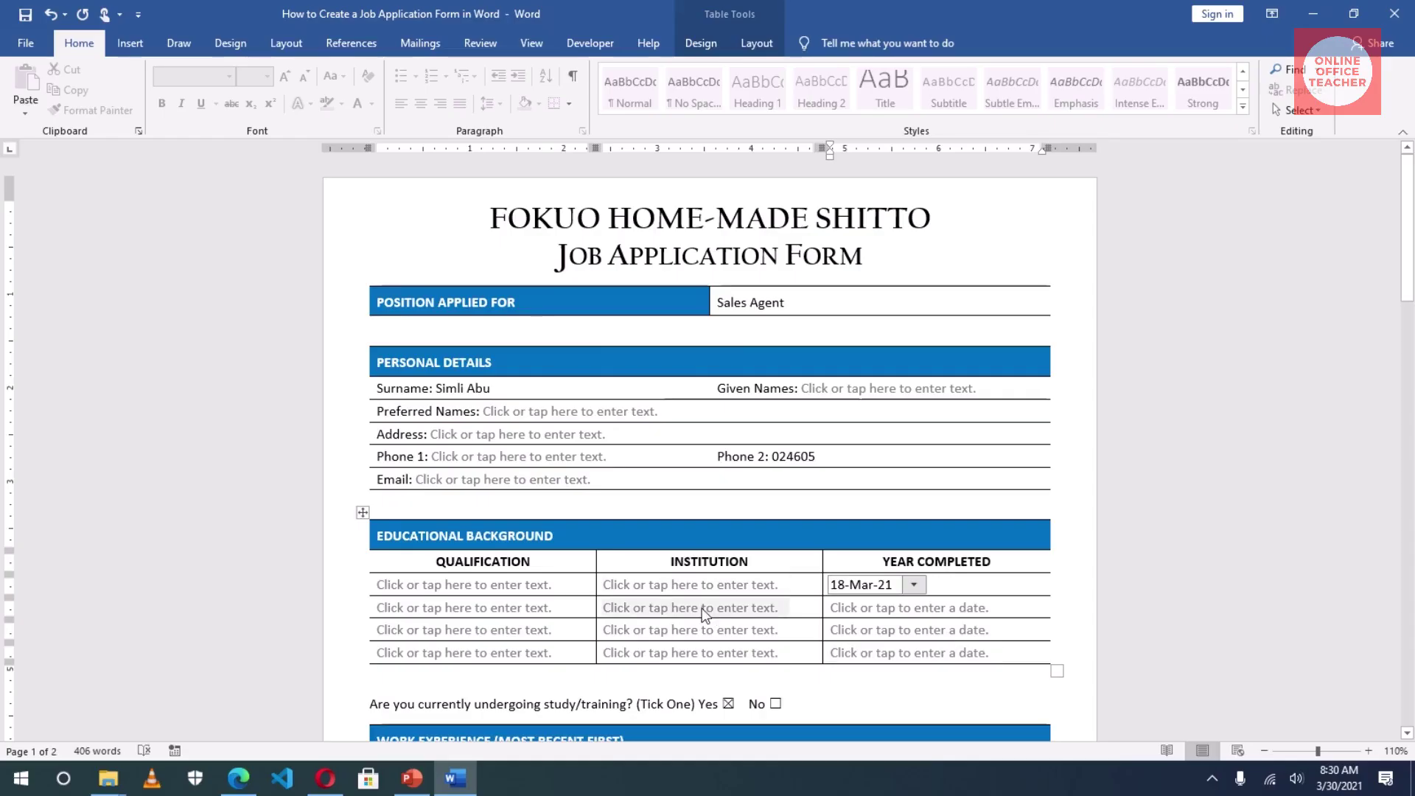
click(601, 420)
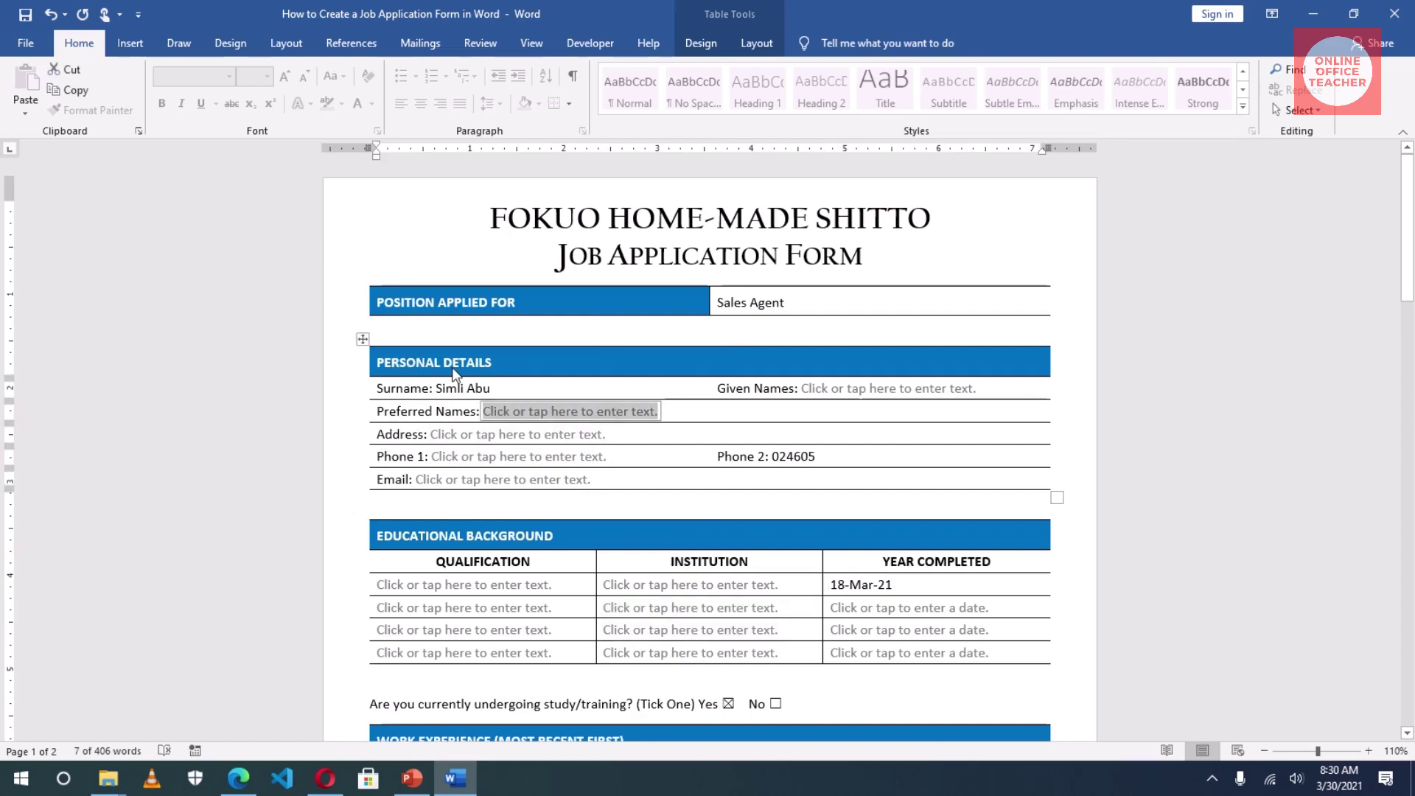
key(Up)
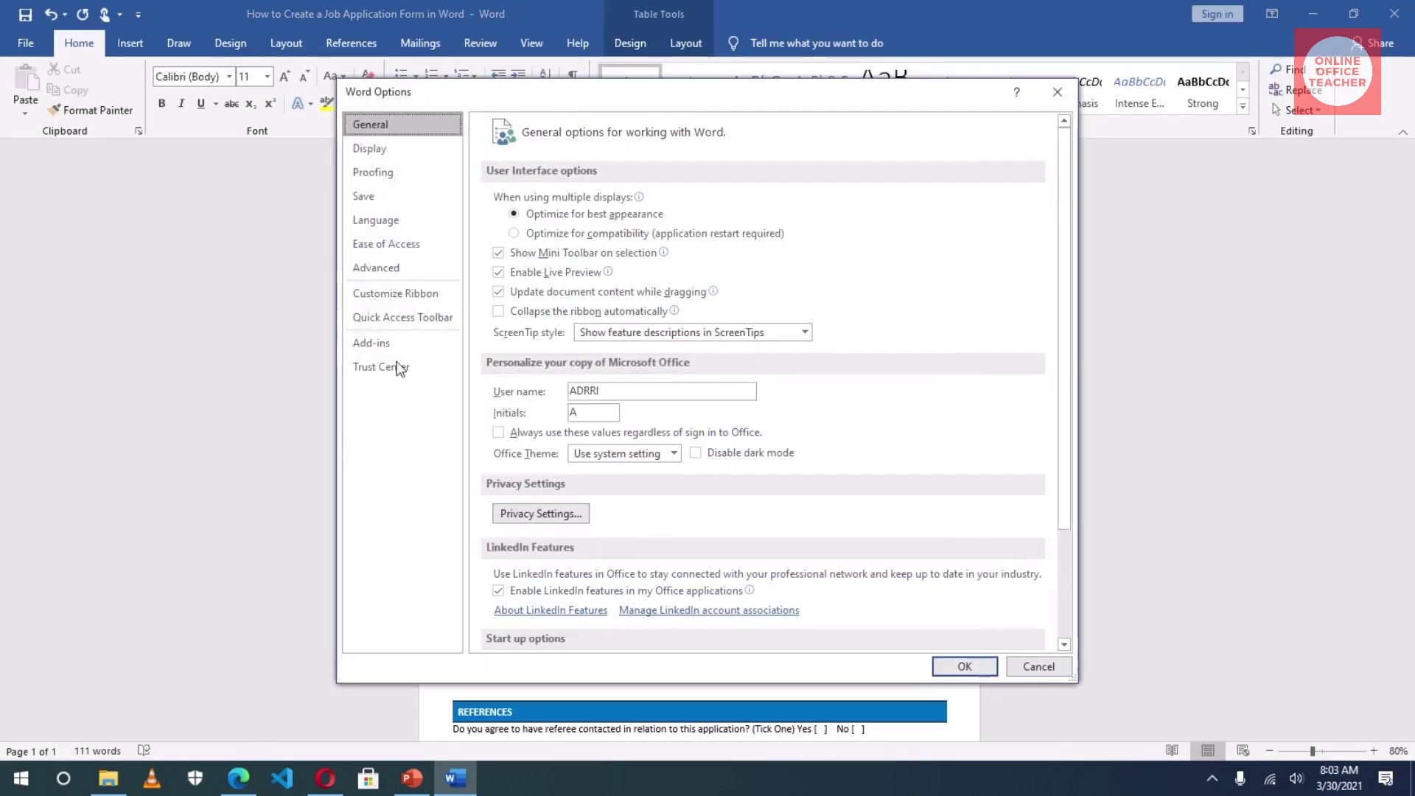
Step: Enable the Developer tab under Main Tabs in Customize Ribbon and confirm with OK
click(399, 292)
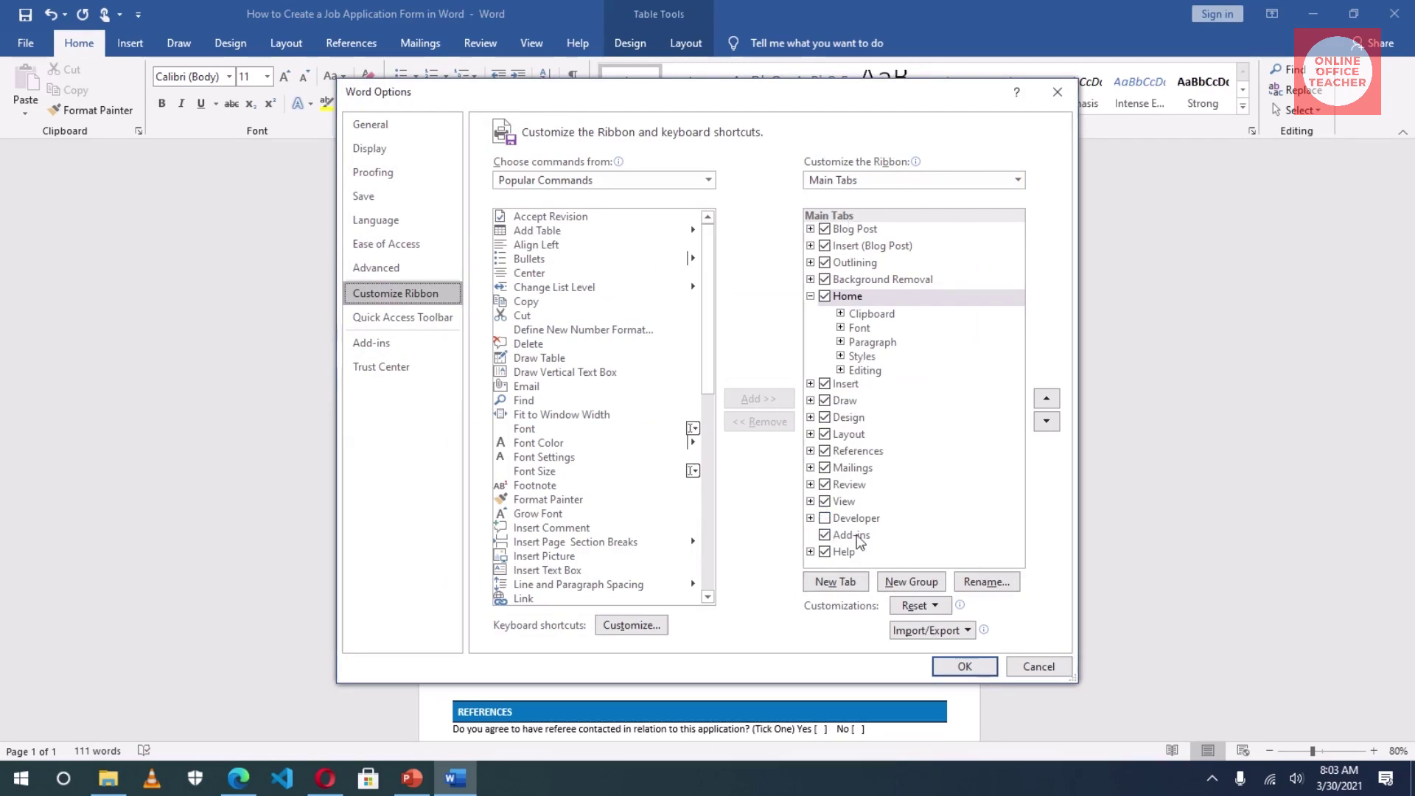
click(825, 518)
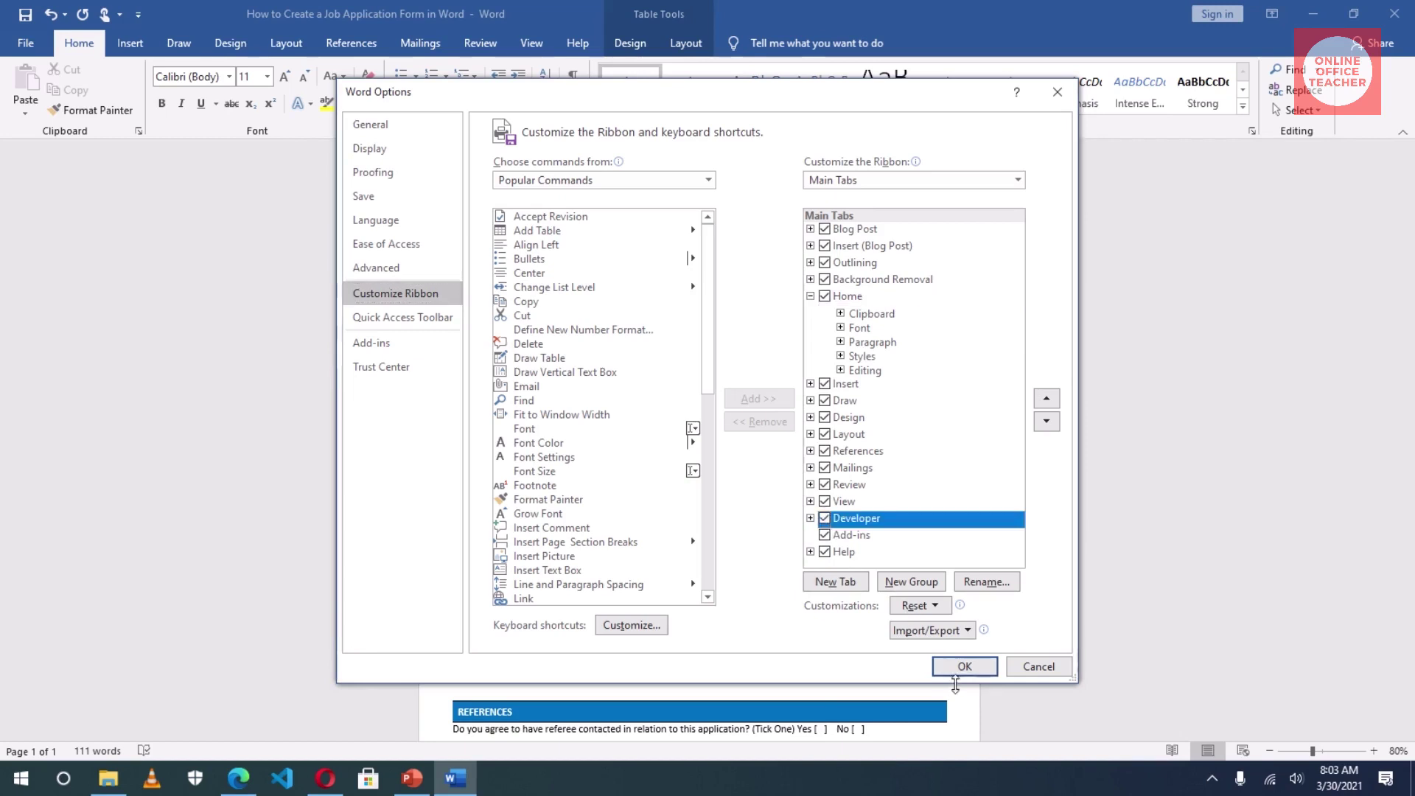
click(961, 667)
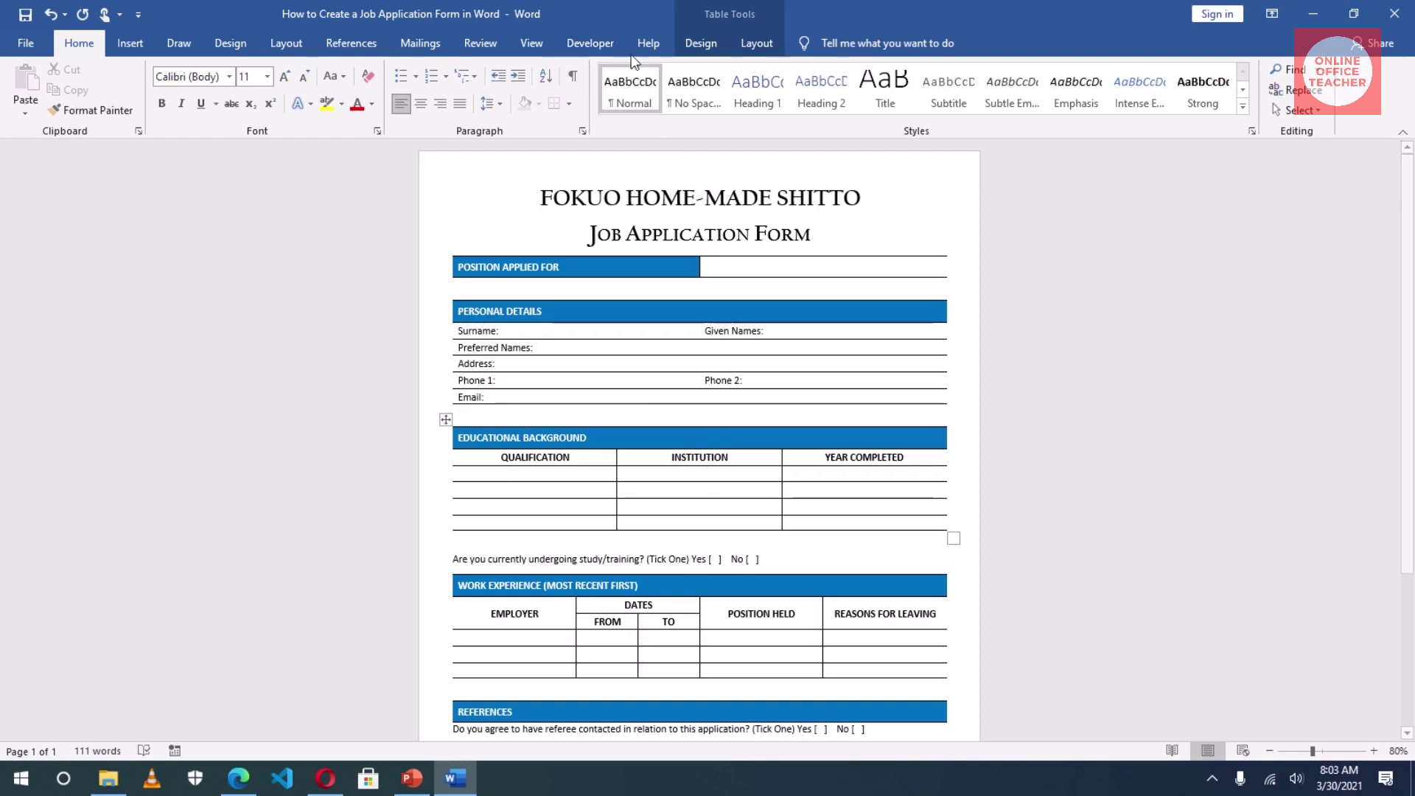
Step: Switch the ribbon to the Developer tab
click(590, 42)
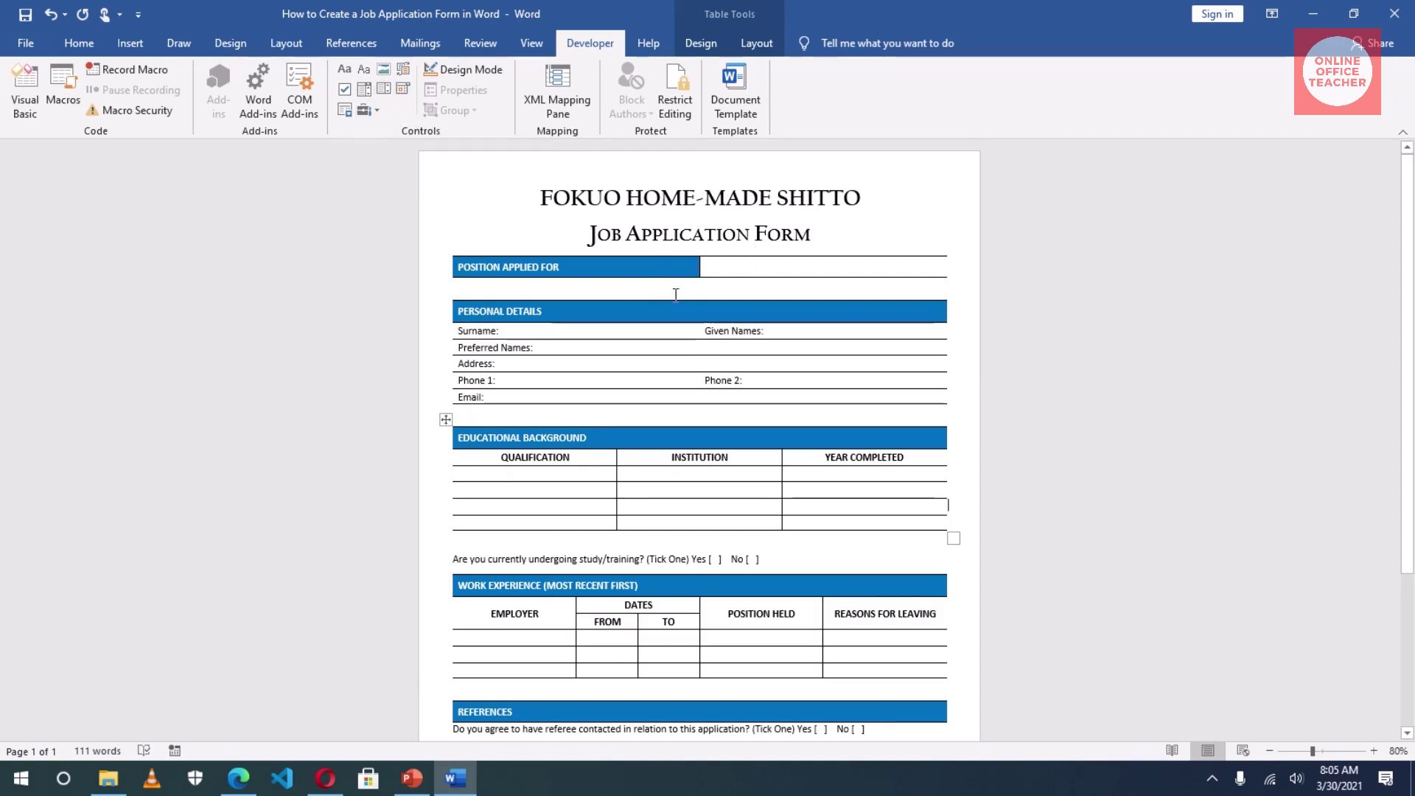
Step: Place the cursor in the empty answer cell beside POSITION APPLIED FOR
click(746, 266)
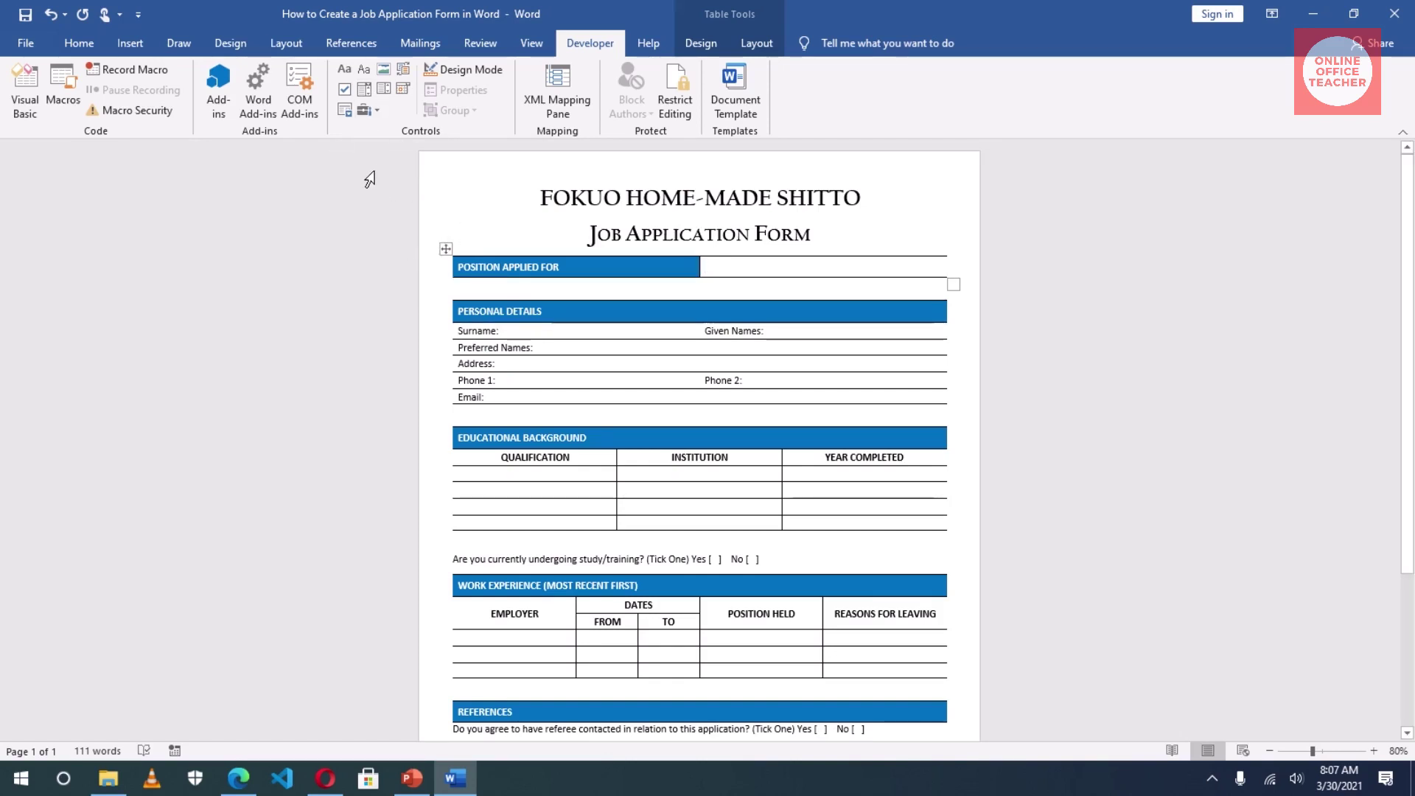
Step: Insert a drop-down list control in the Position cell, test its arrow, and open Properties
click(383, 87)
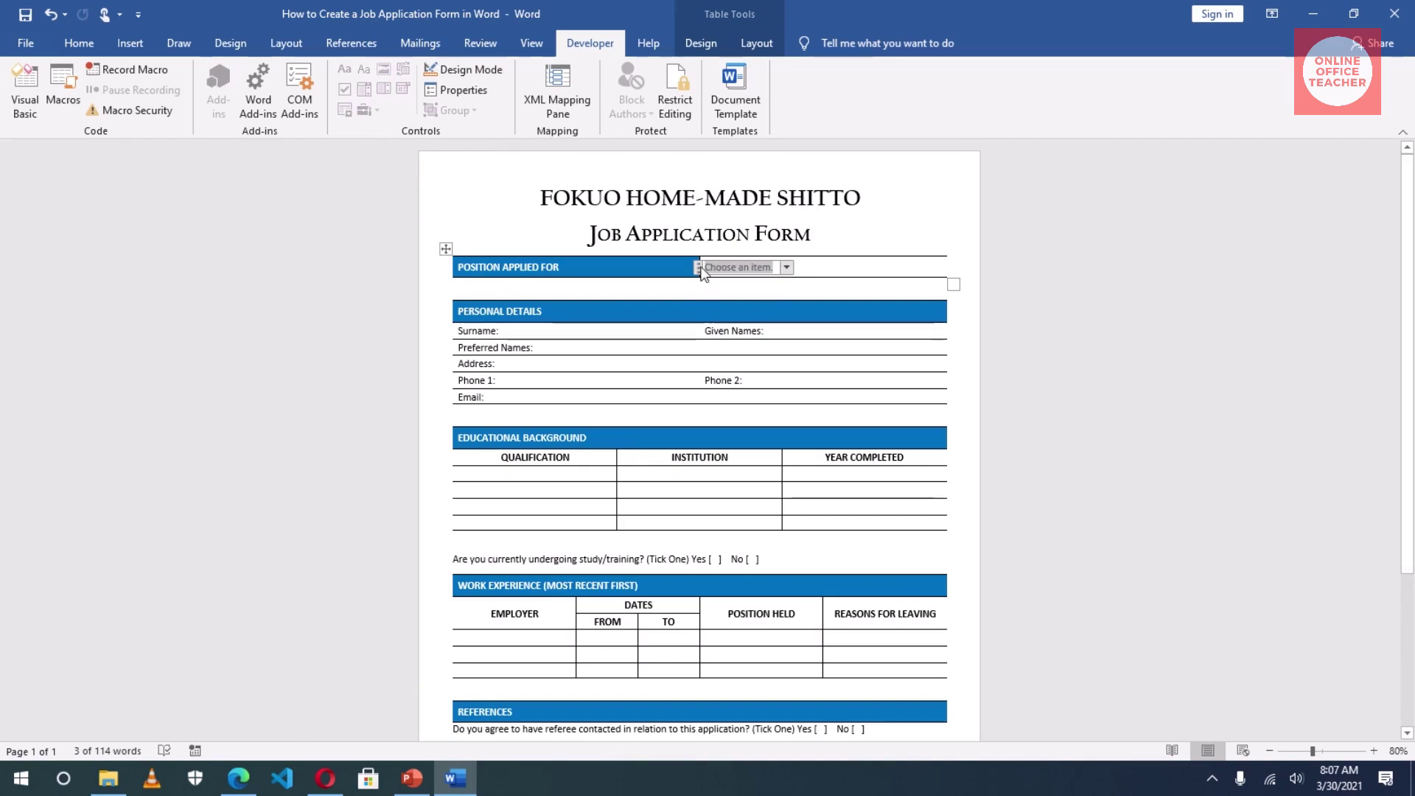
click(787, 268)
click(787, 268)
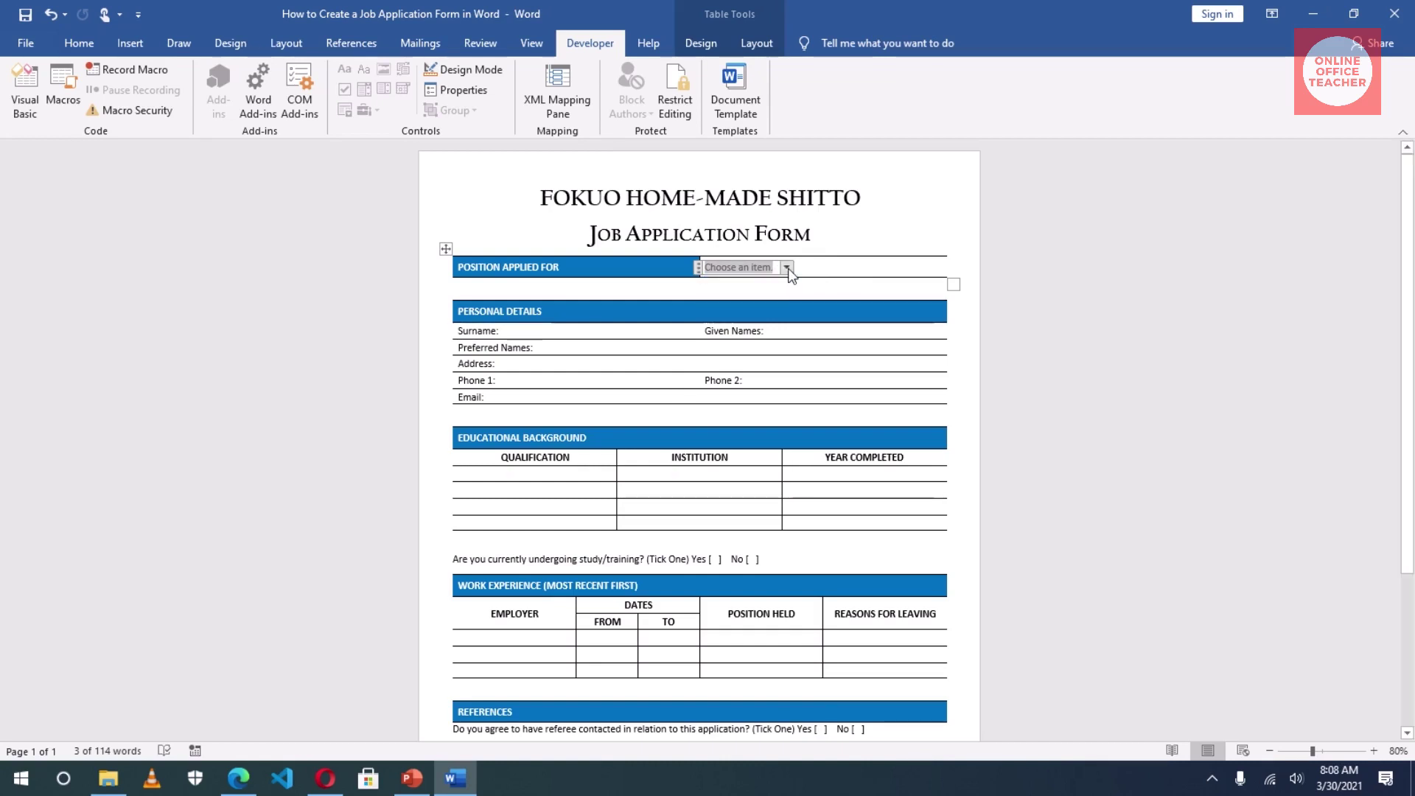
click(787, 268)
click(788, 269)
click(456, 90)
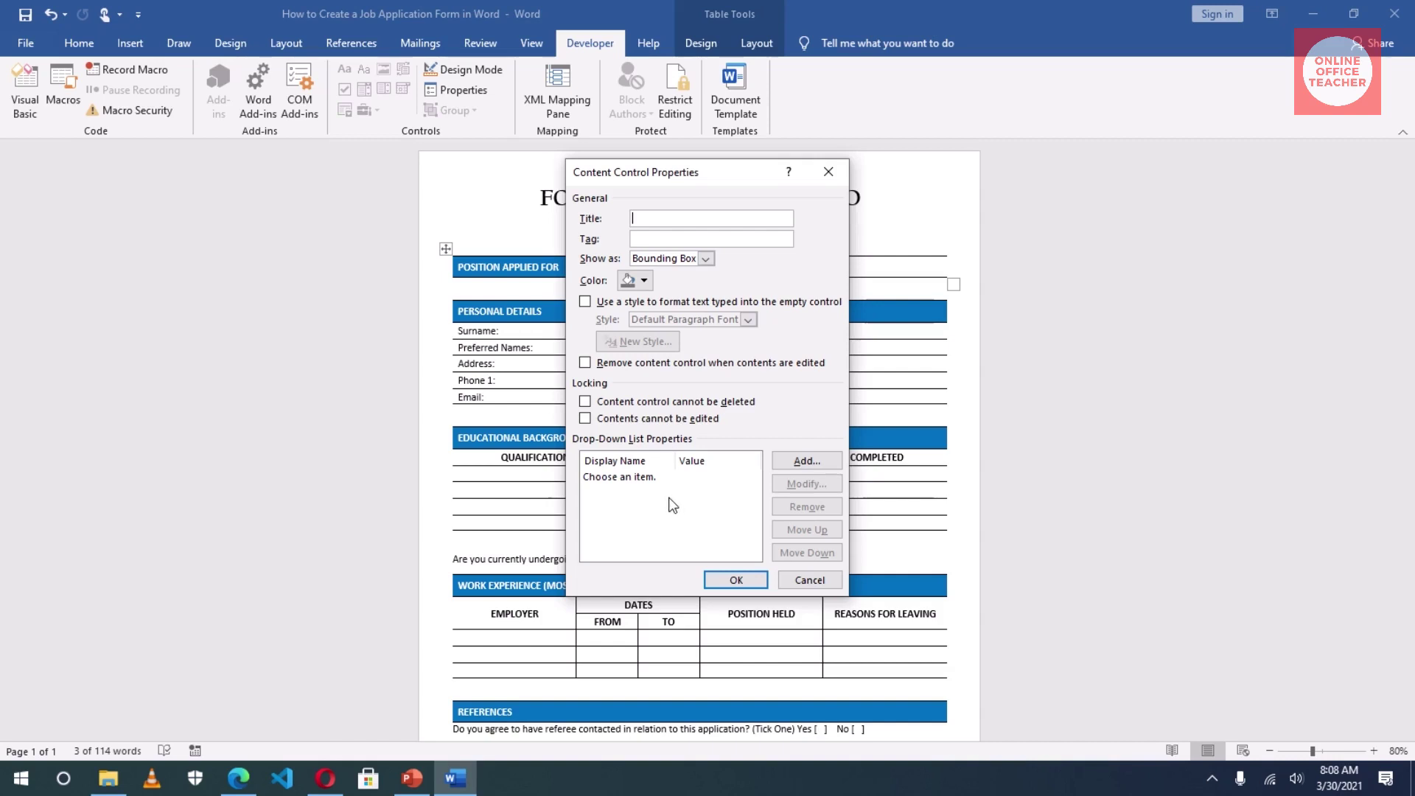
Step: Add Marketing Manager, Sales Agent and Chef as the drop-down's choices and apply
click(812, 462)
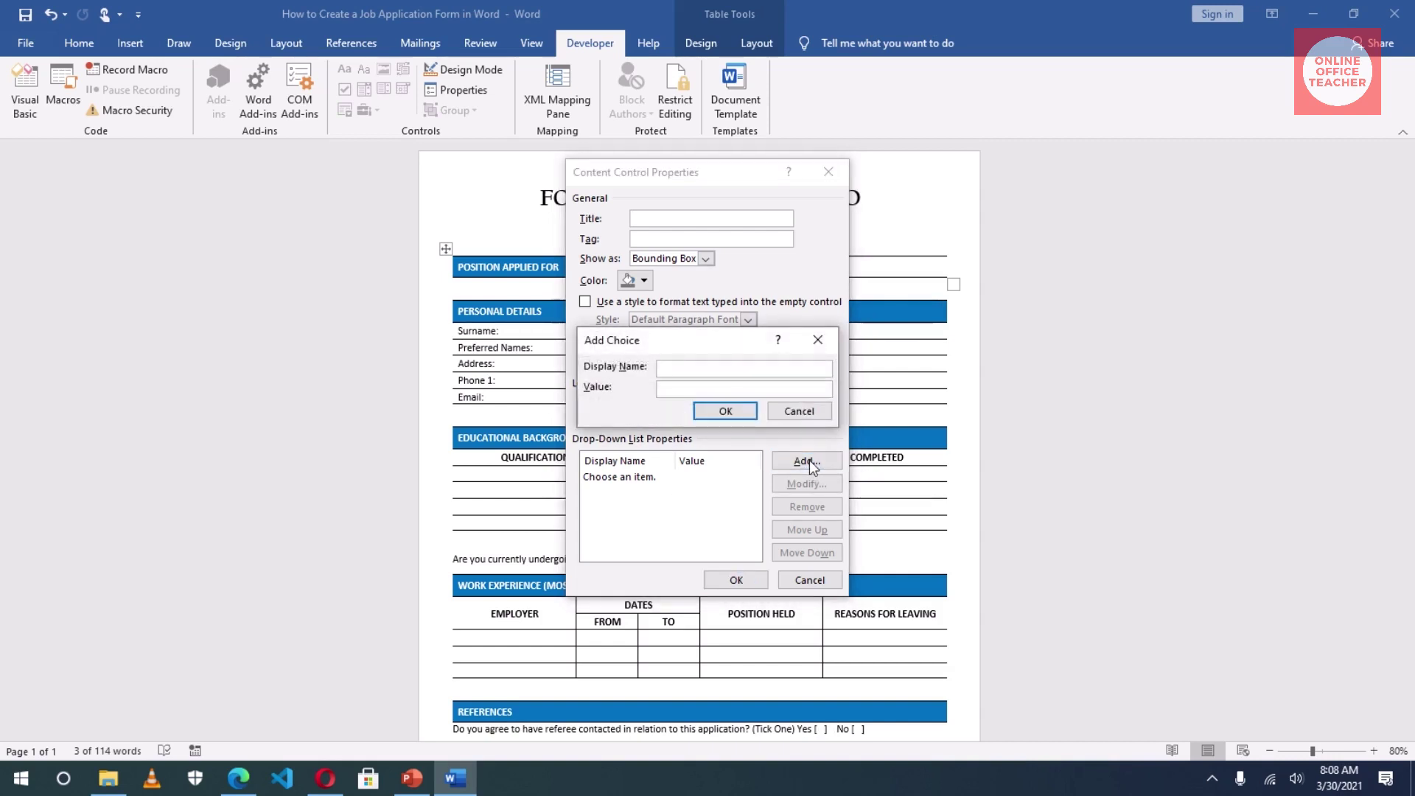
text(Marketing Manag)
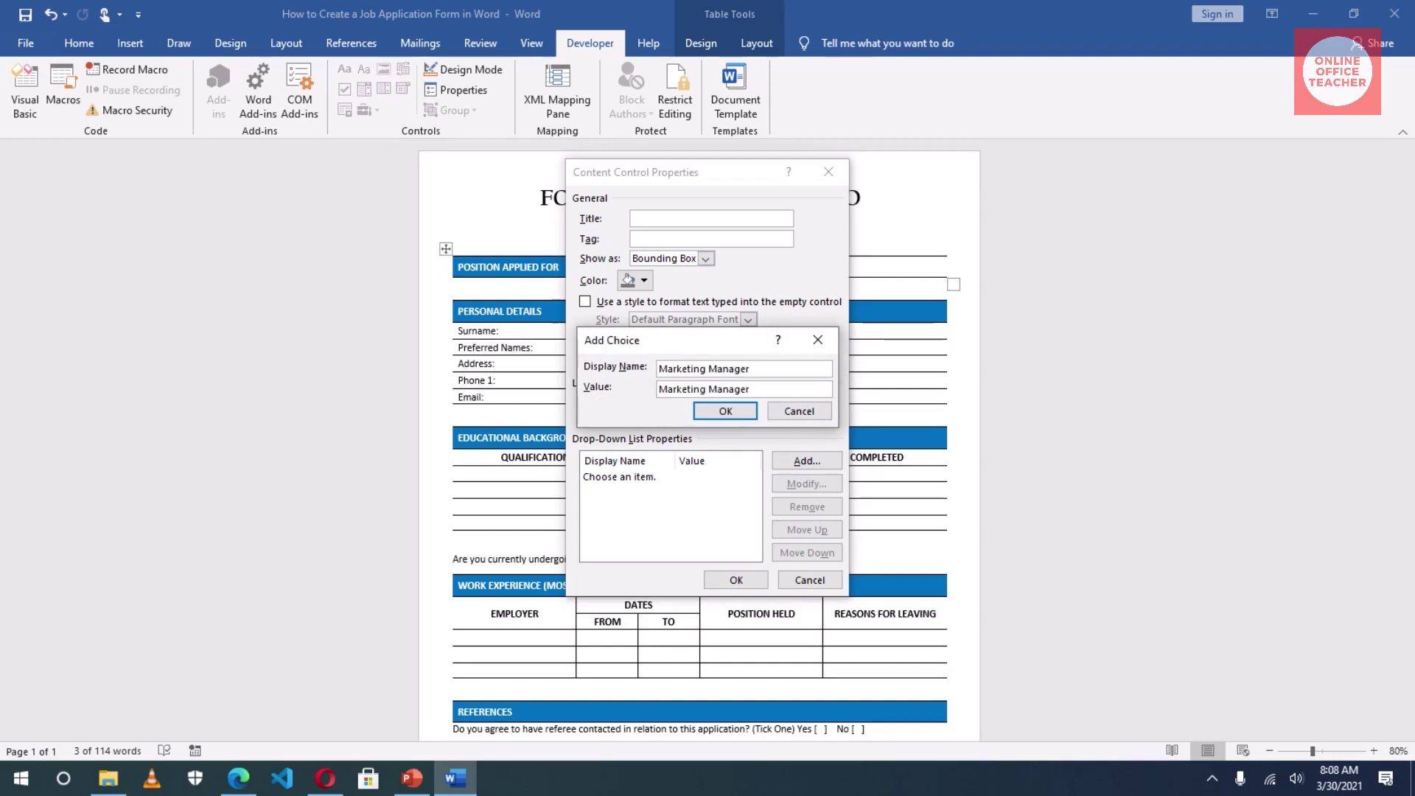
text(er)
click(720, 412)
click(806, 460)
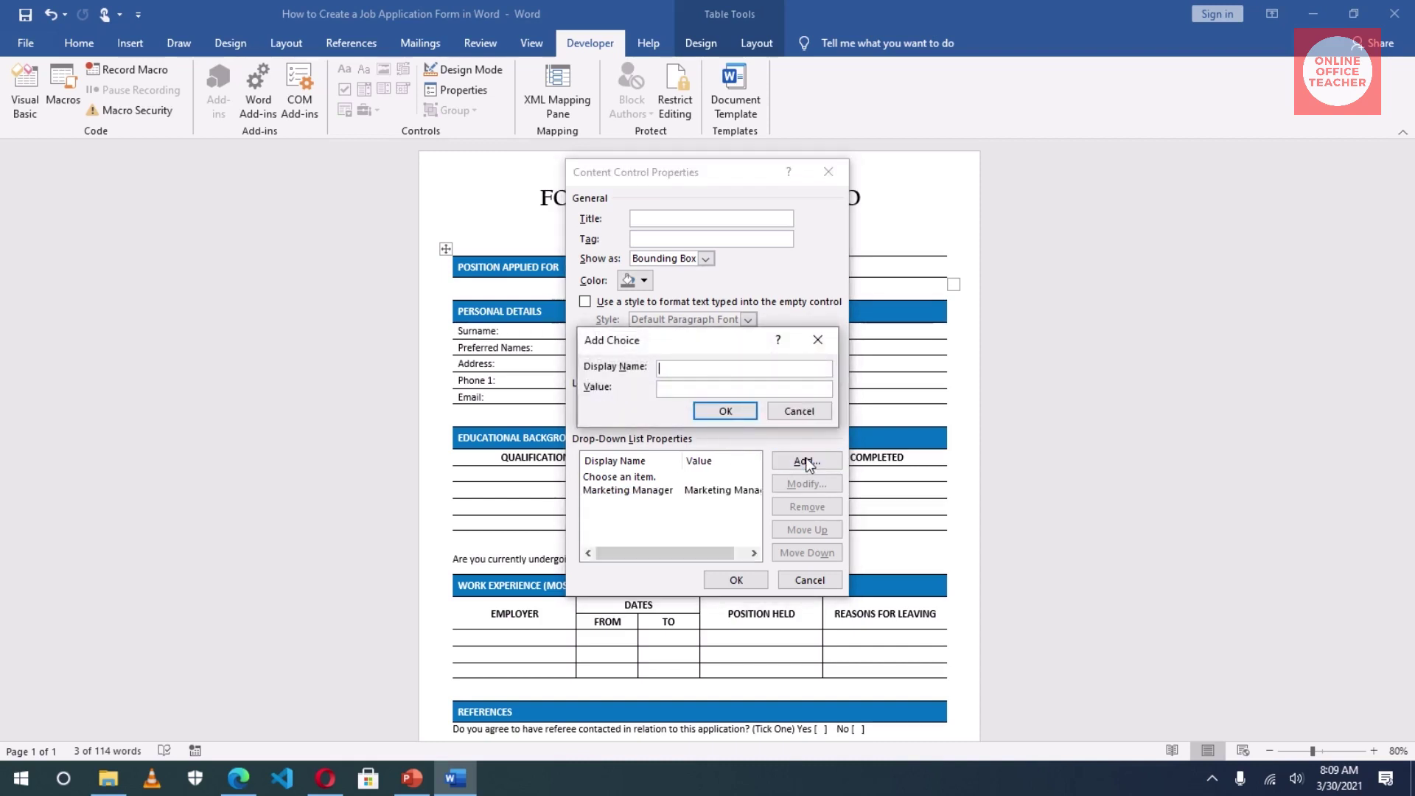
text(SAge)
key(BackSpace)
key(BackSpace)
key(BackSpace)
text(ales Agent)
click(733, 414)
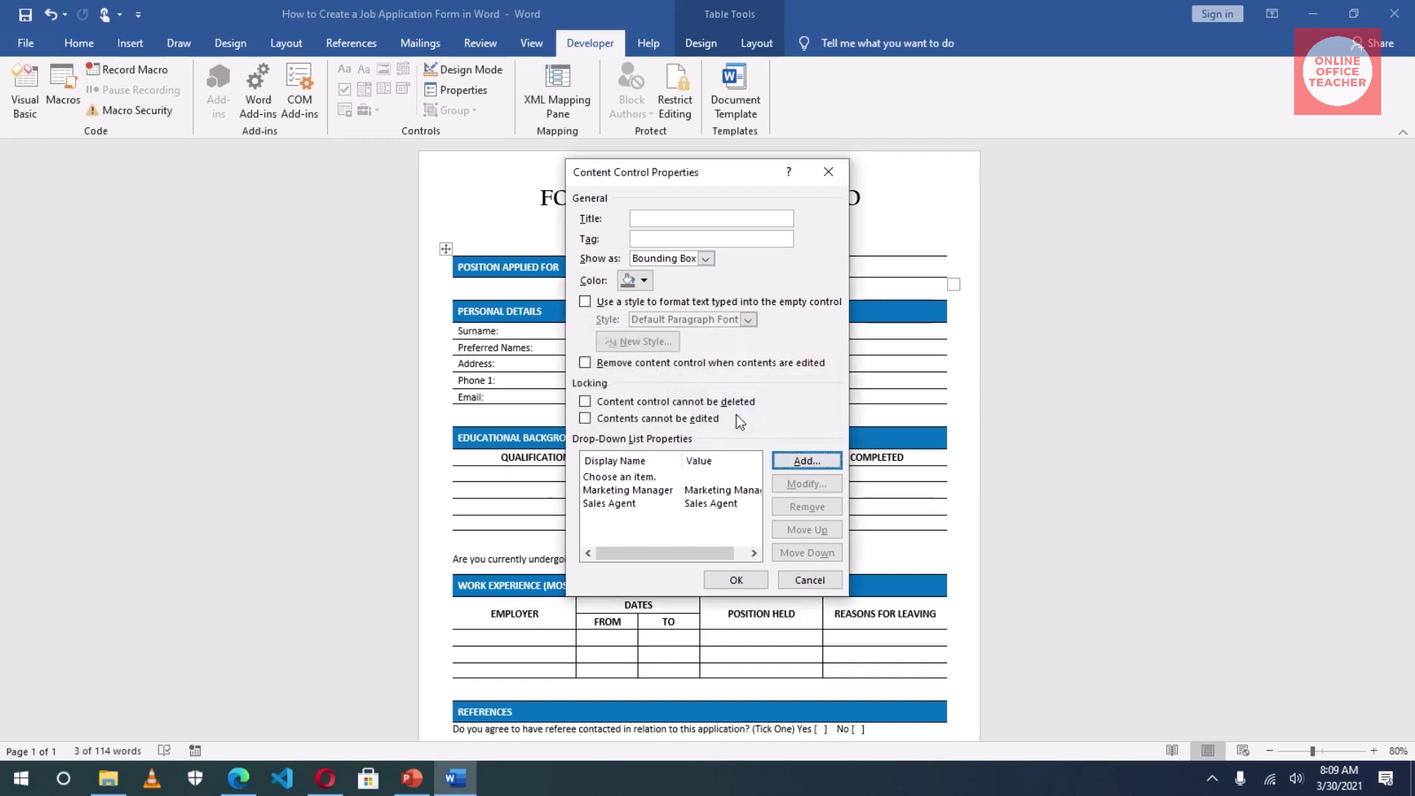
click(814, 462)
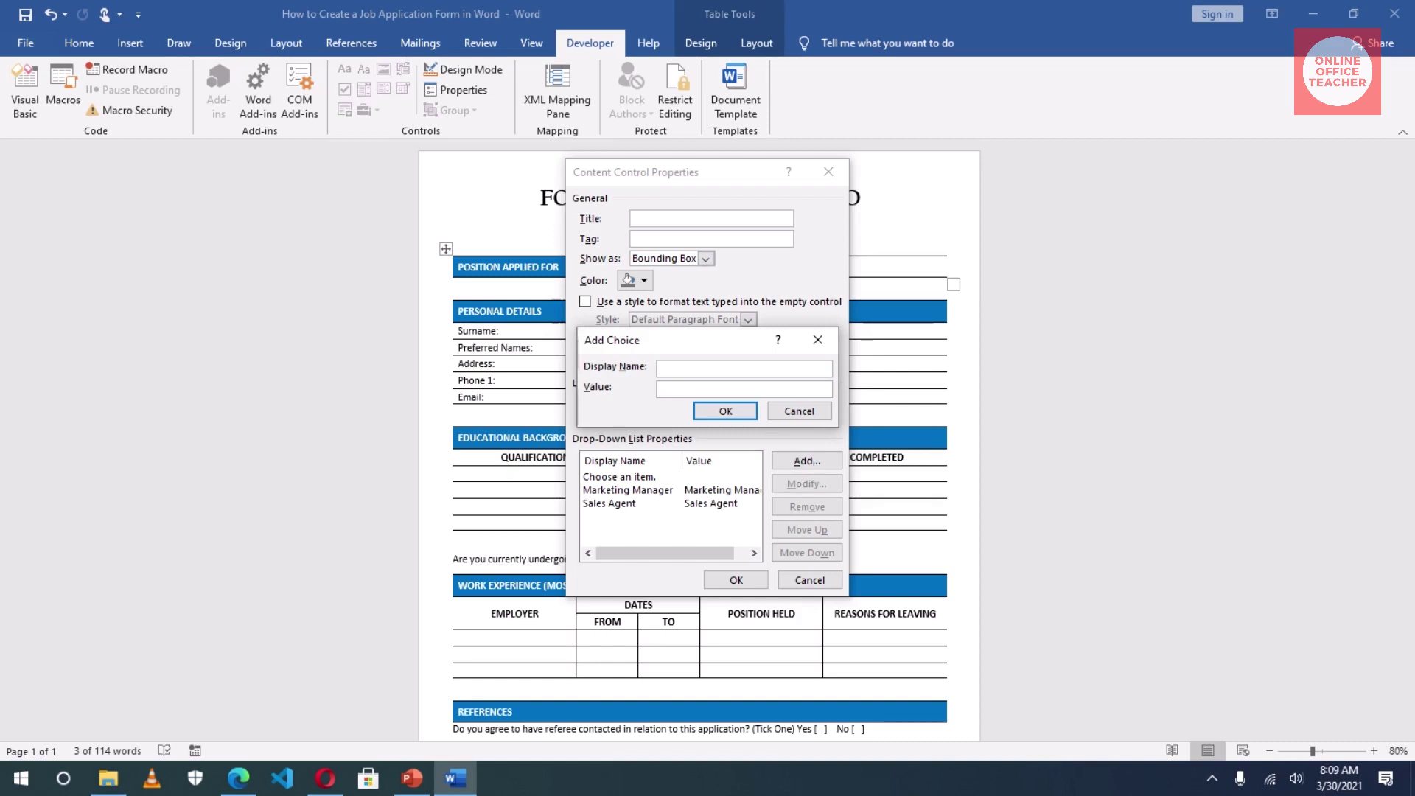
text(Chef)
click(734, 411)
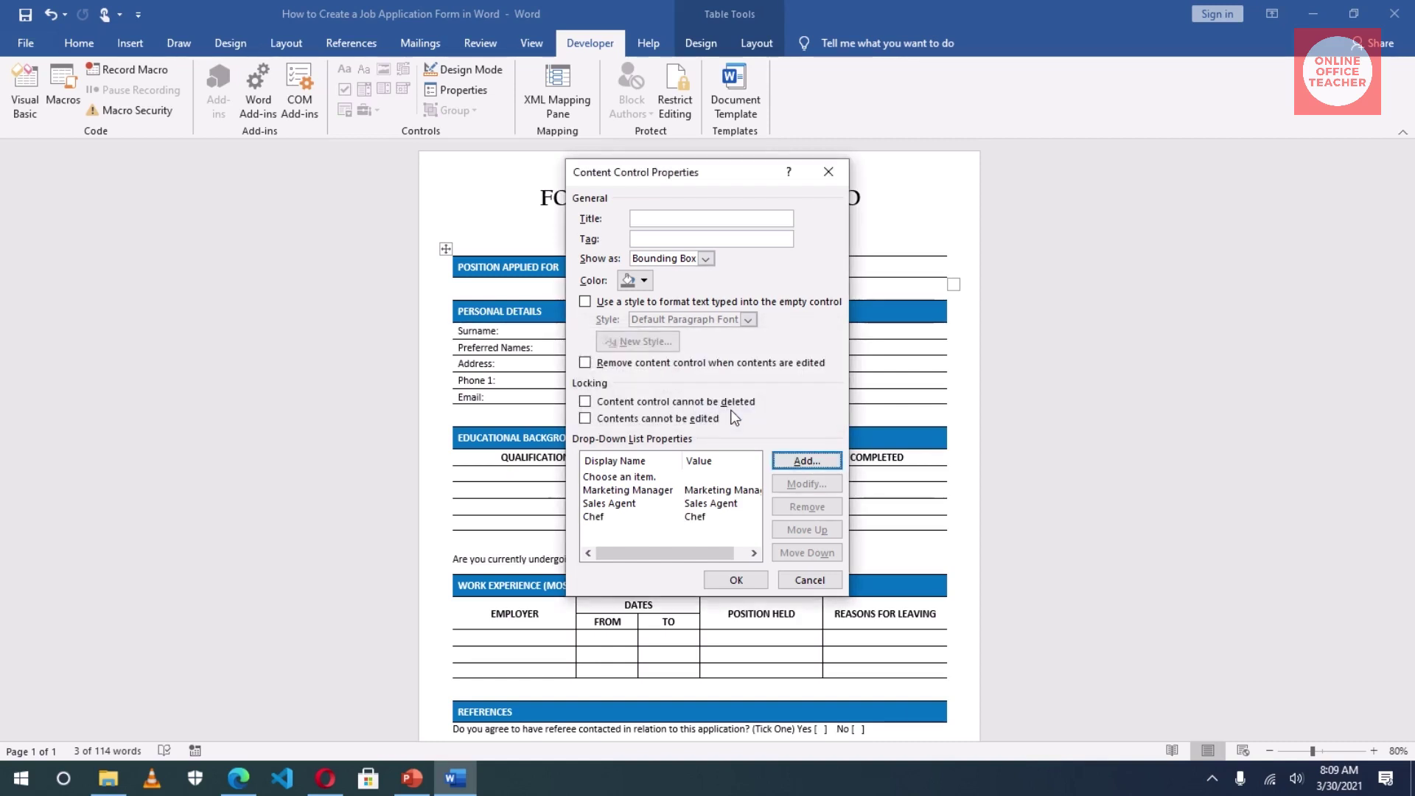
click(736, 581)
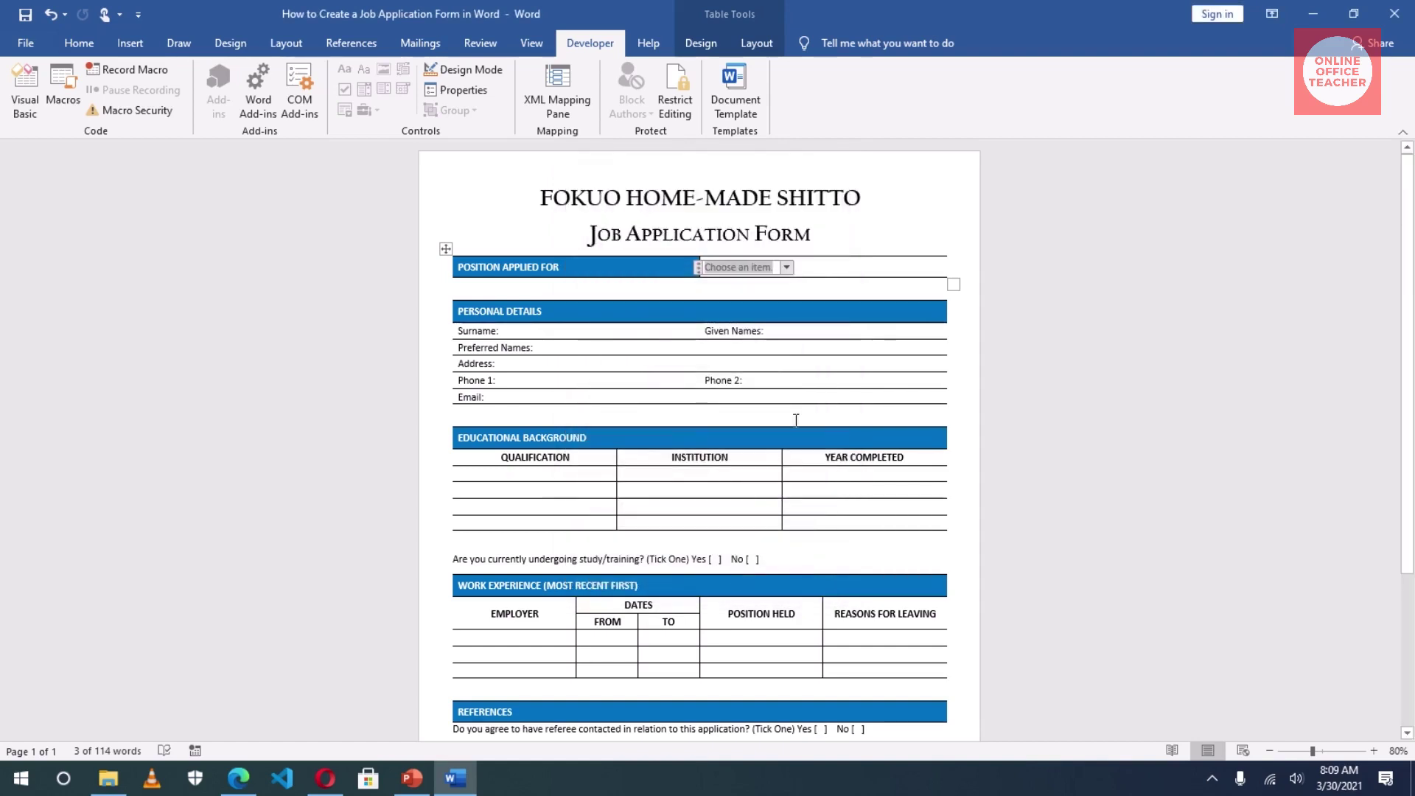
Step: Check the position list's choices, then insert a plain text field after 'Surname:'
click(787, 267)
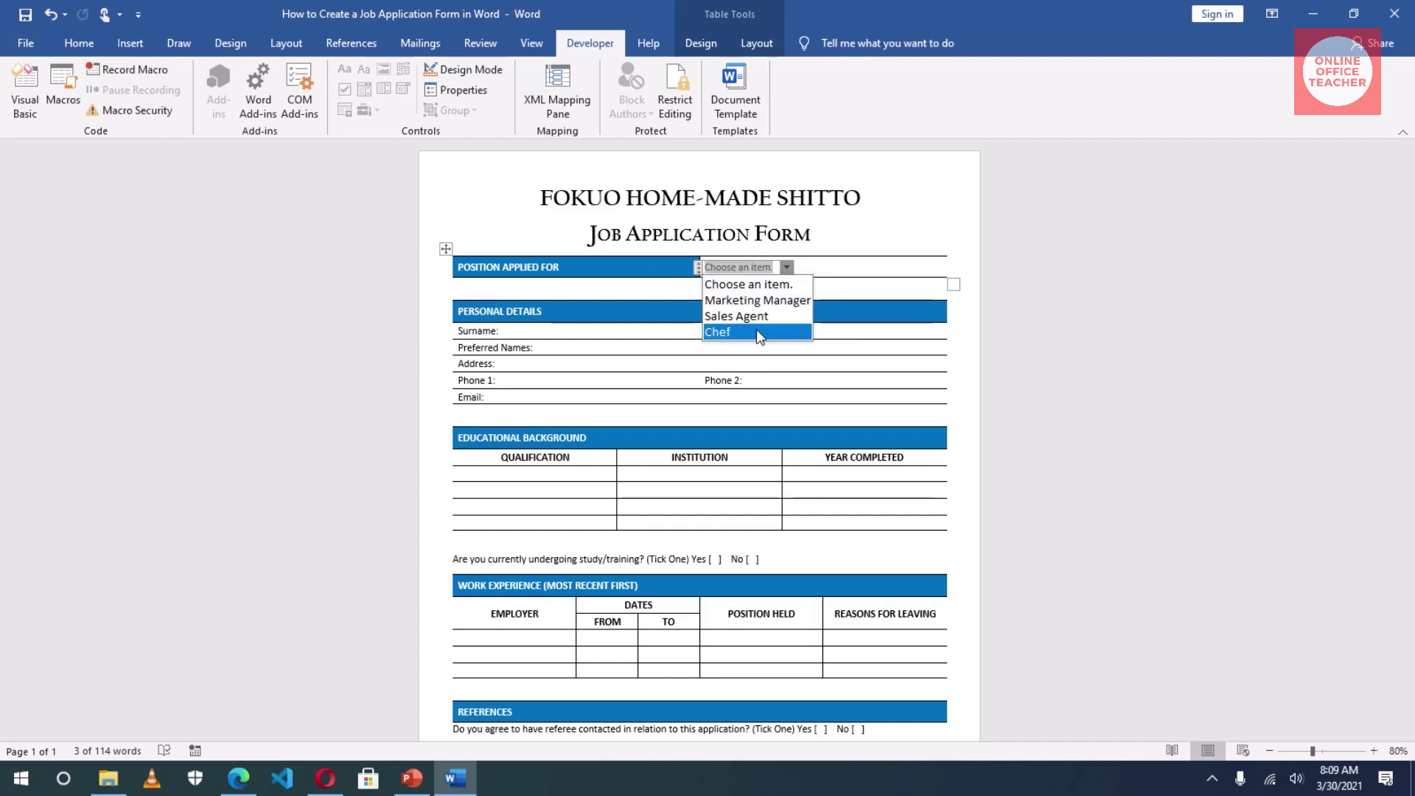
click(735, 266)
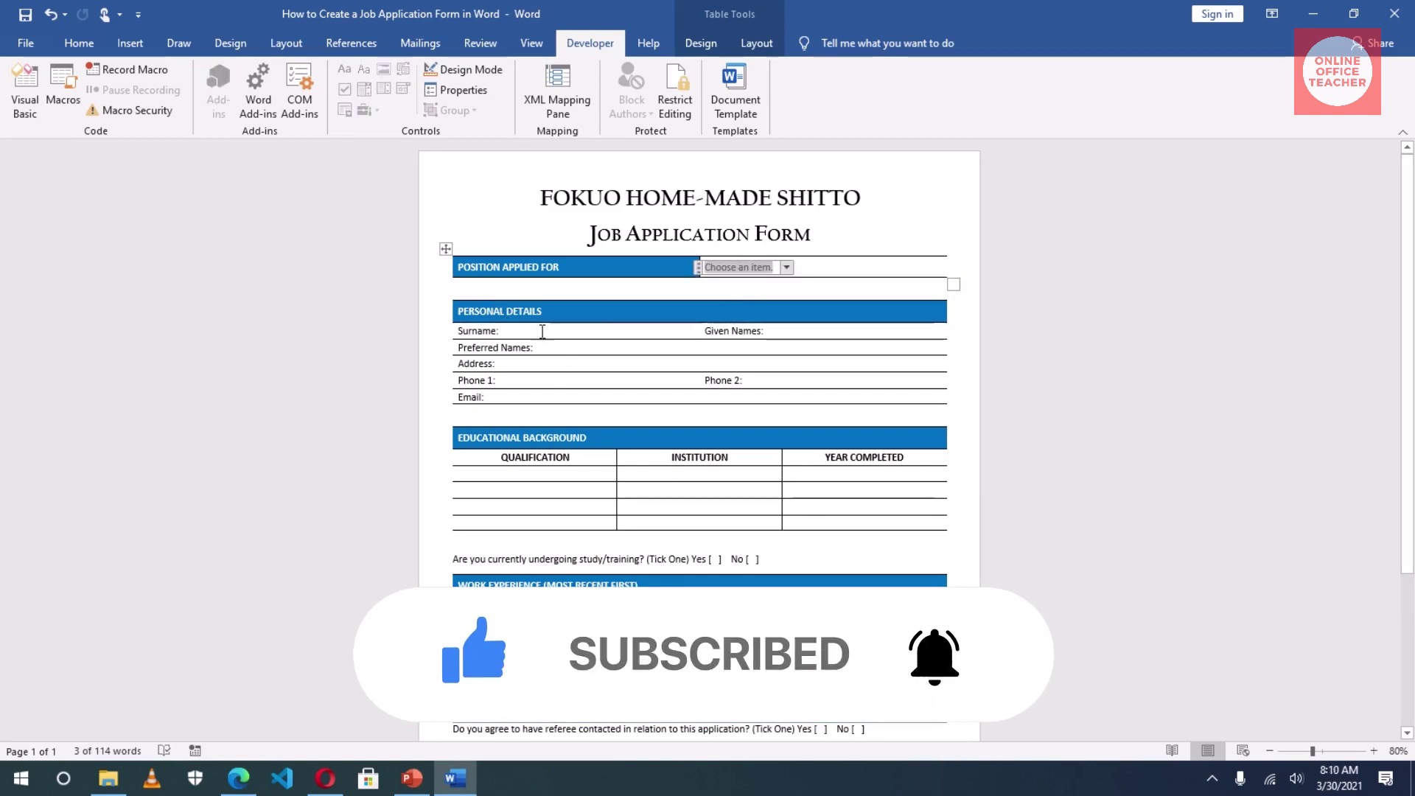
click(542, 332)
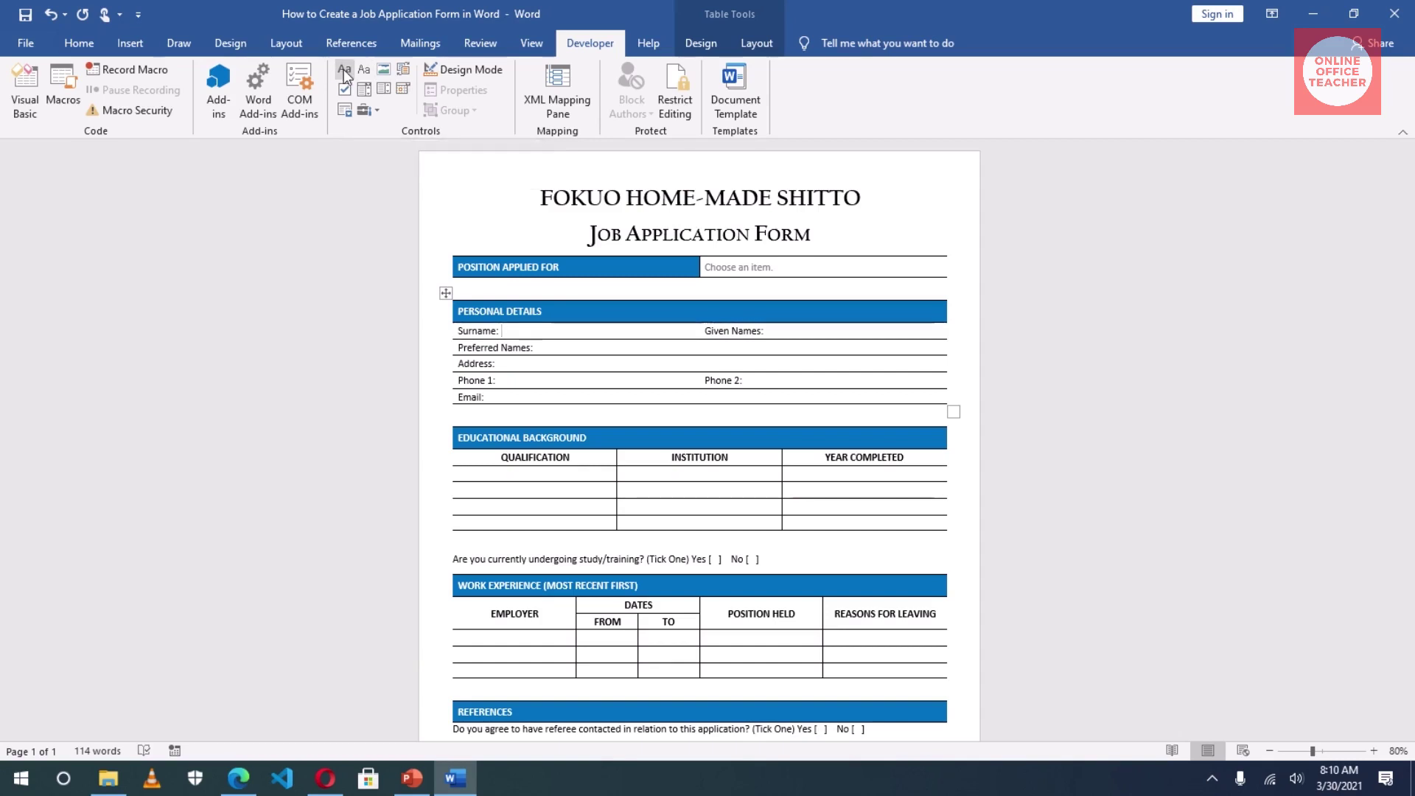
click(343, 69)
Step: Insert a plain text field after Surname: and give it a title in its properties
click(364, 71)
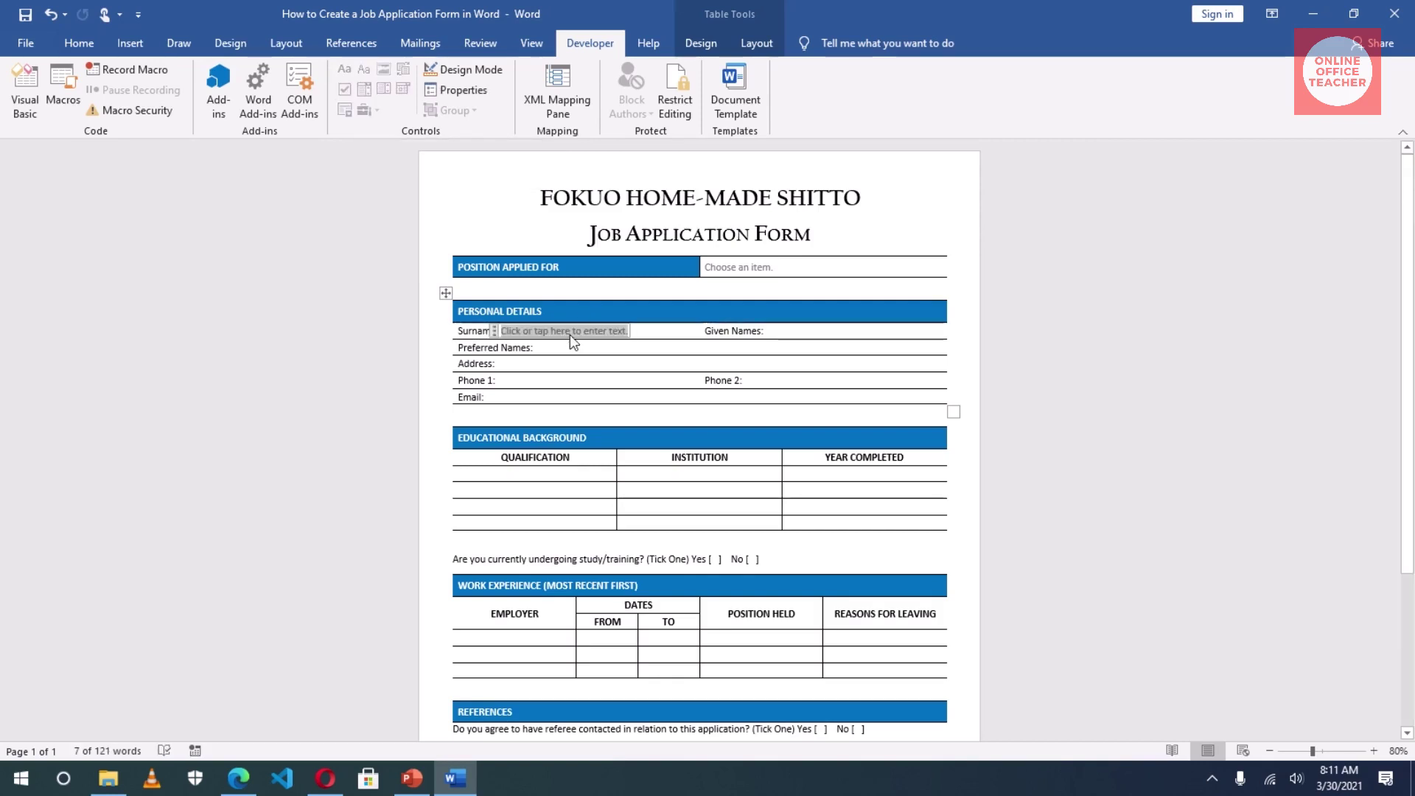
click(448, 90)
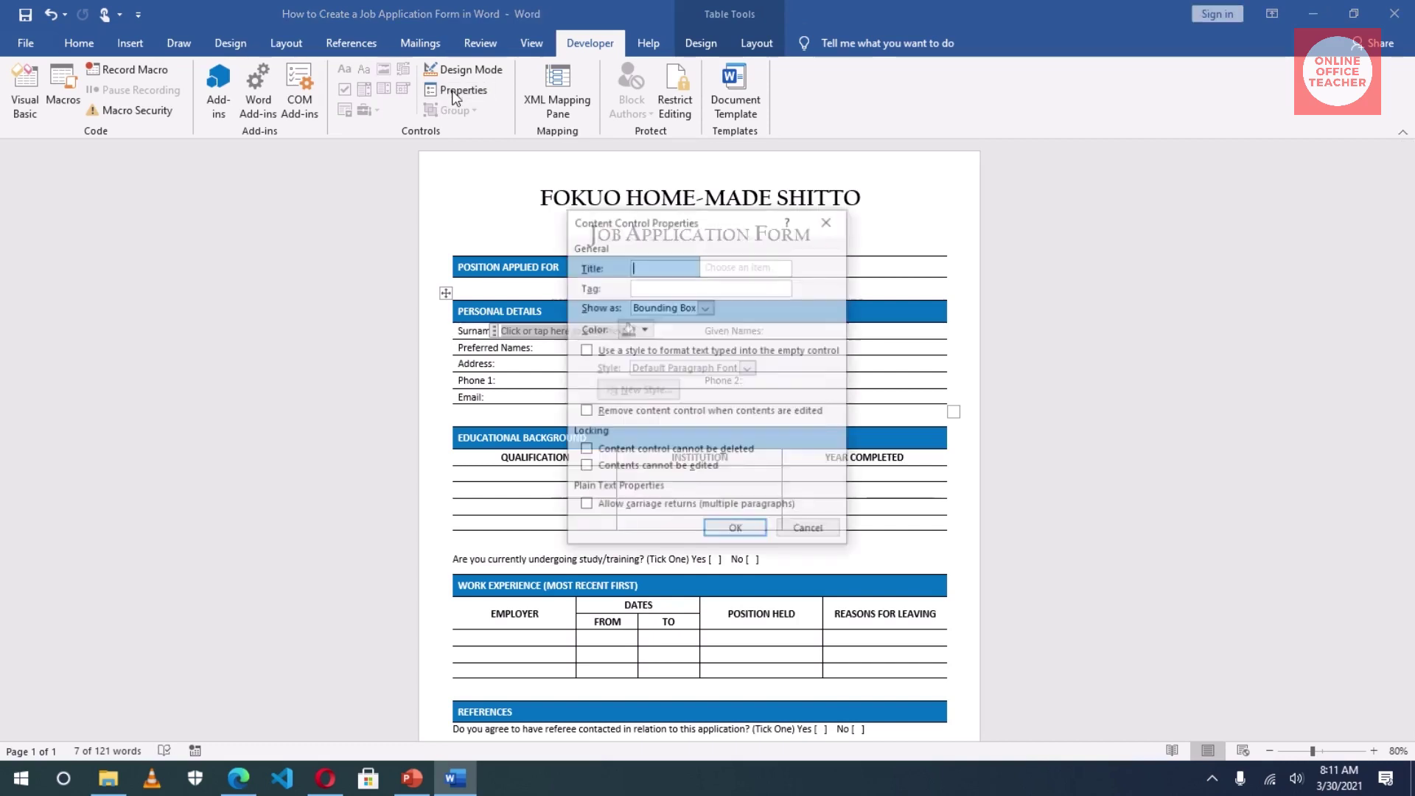
click(706, 267)
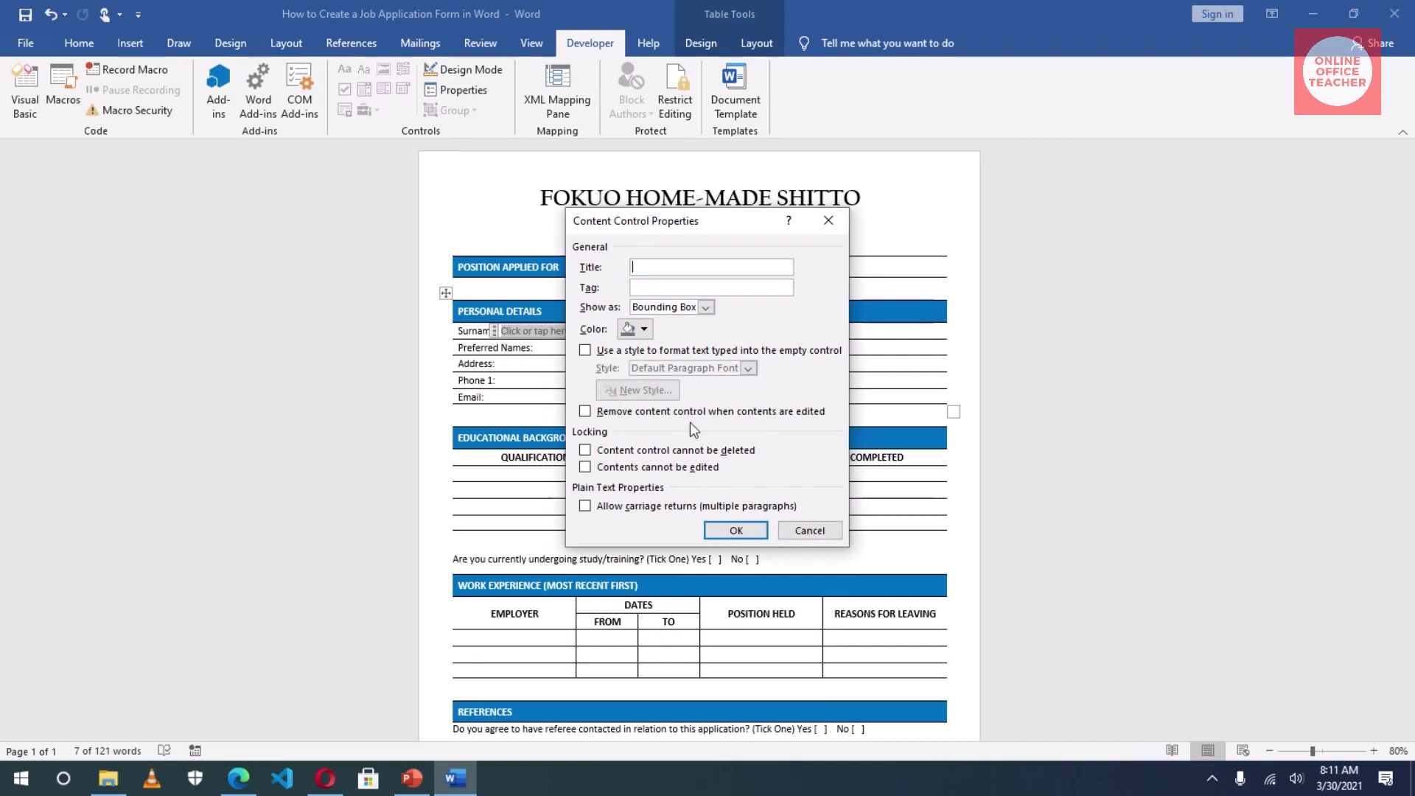
click(736, 529)
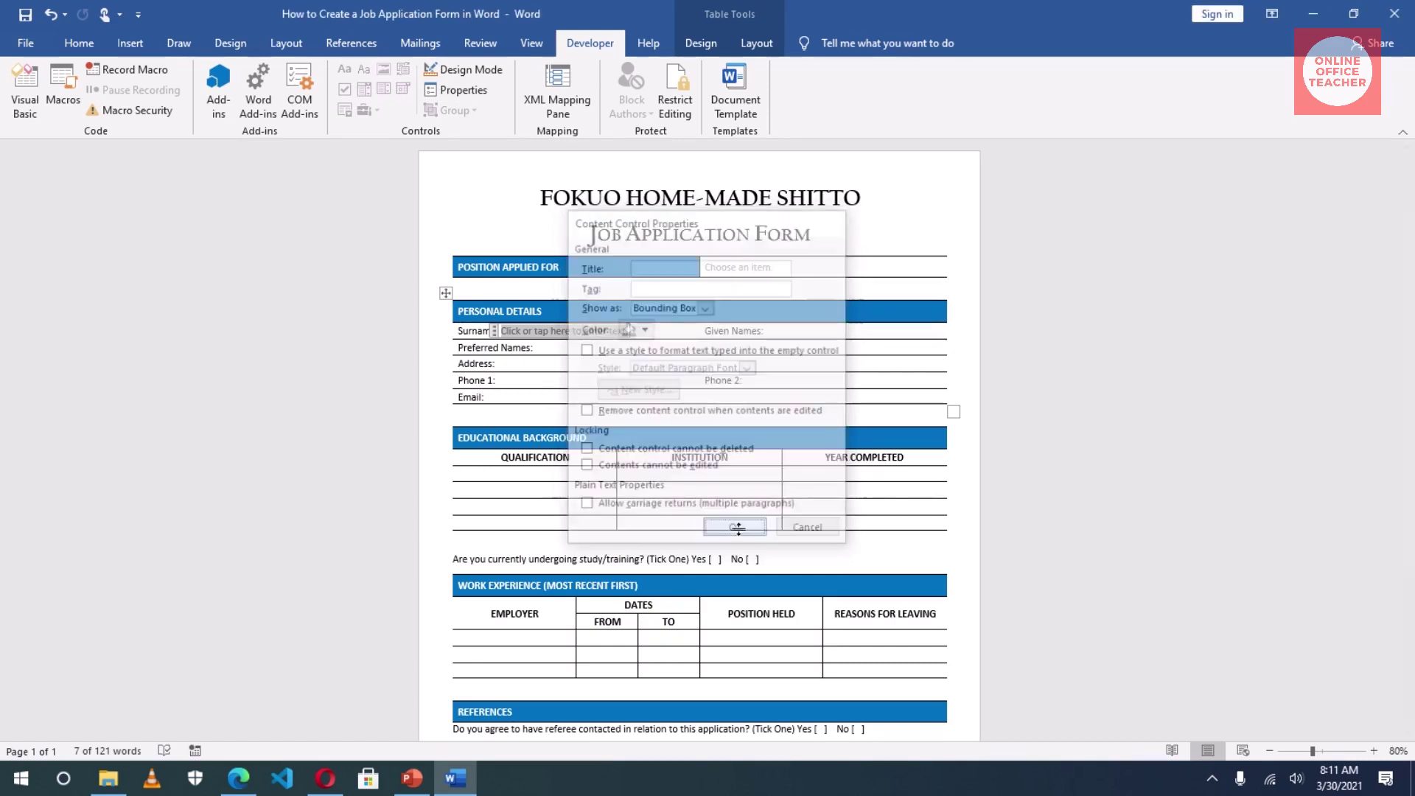
Step: Add a text field after Given Names and test the Surname field with sample text
click(804, 330)
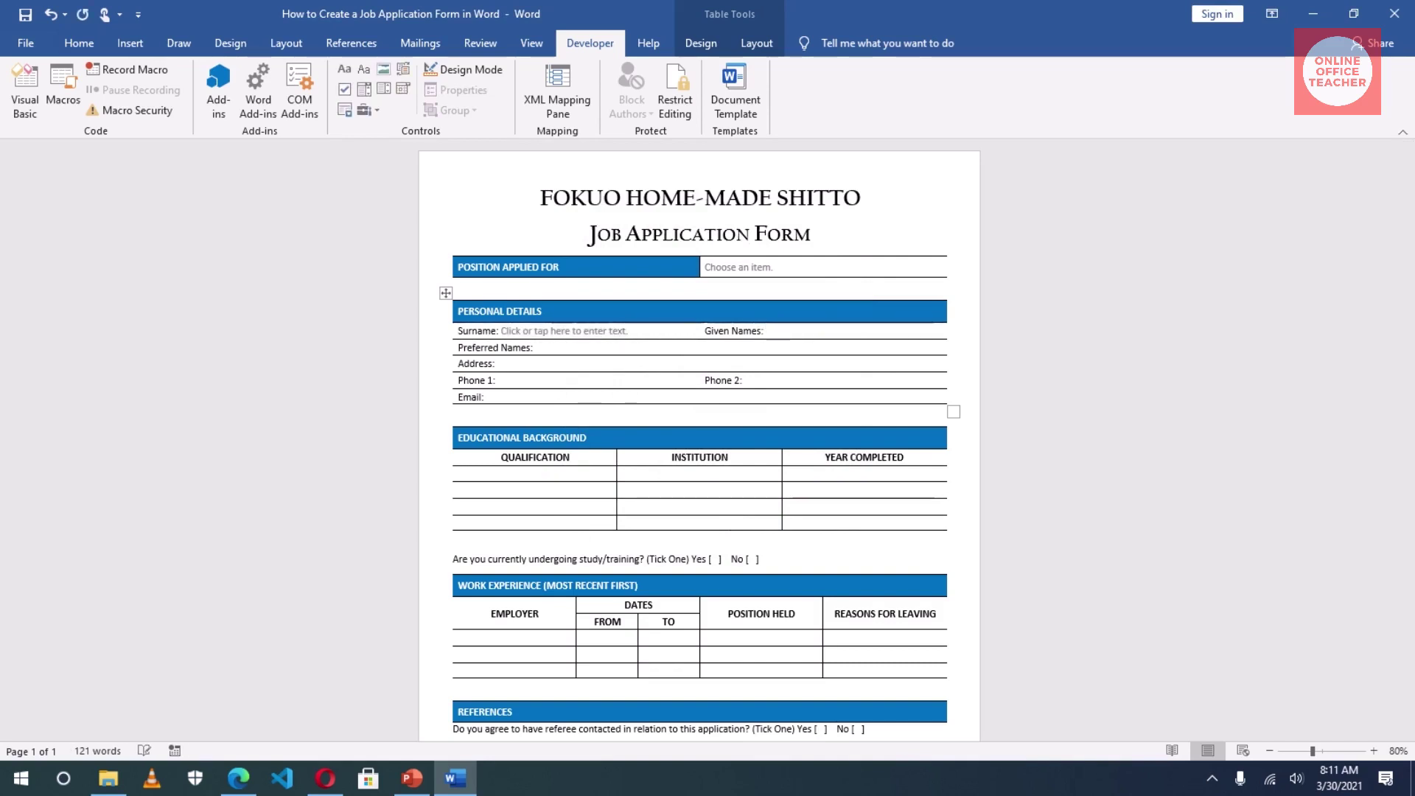
click(361, 69)
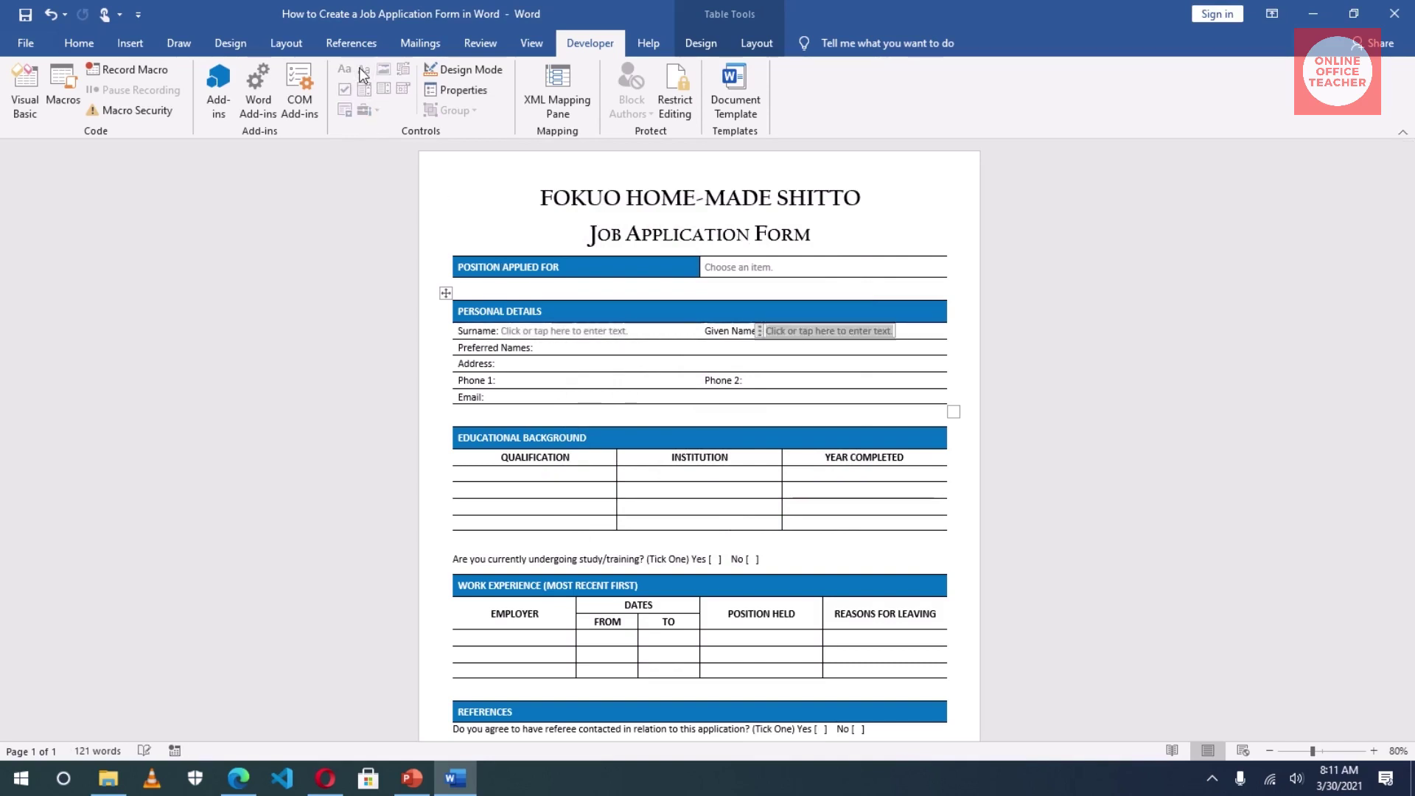
click(565, 332)
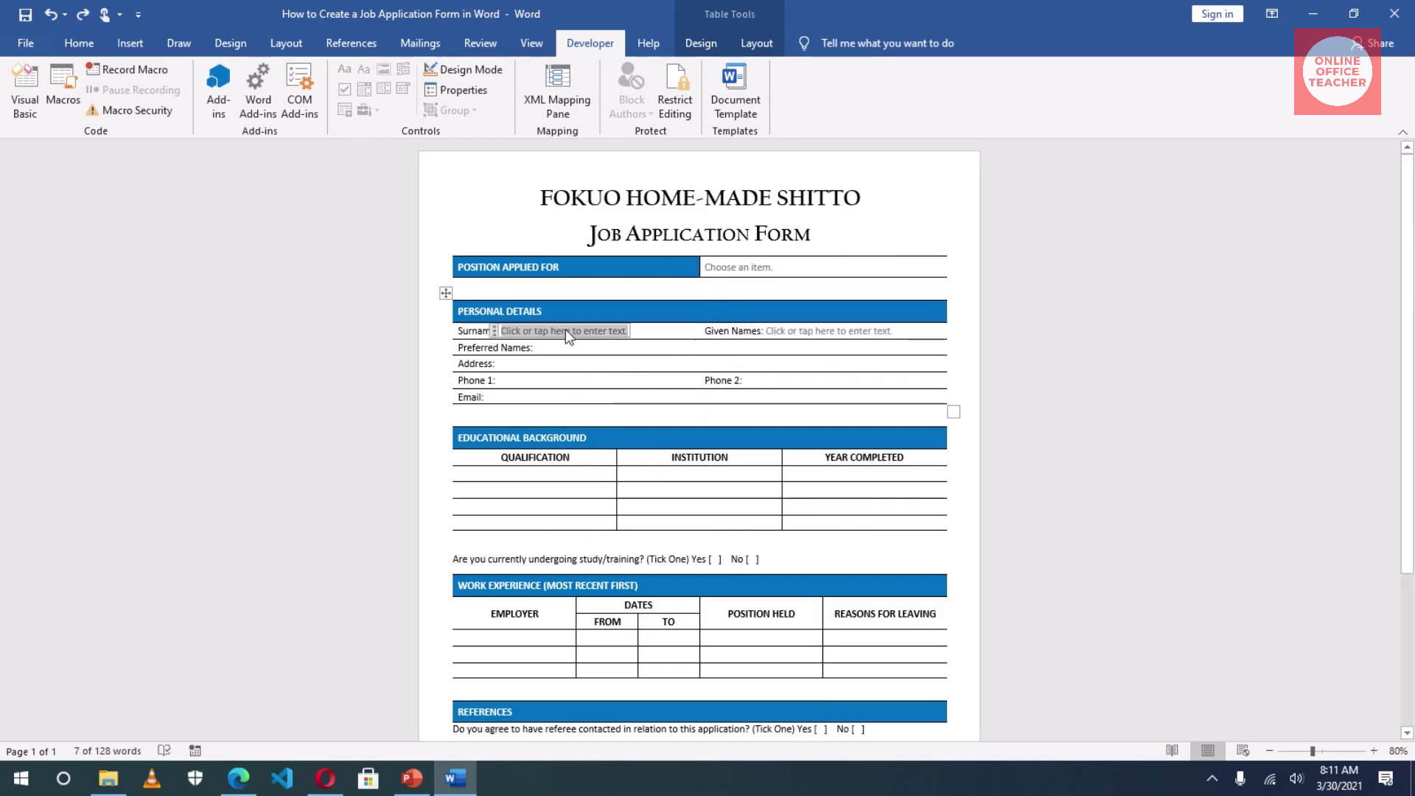
text(suar)
key(BackSpace)
key(BackSpace)
key(BackSpace)
key(BackSpace)
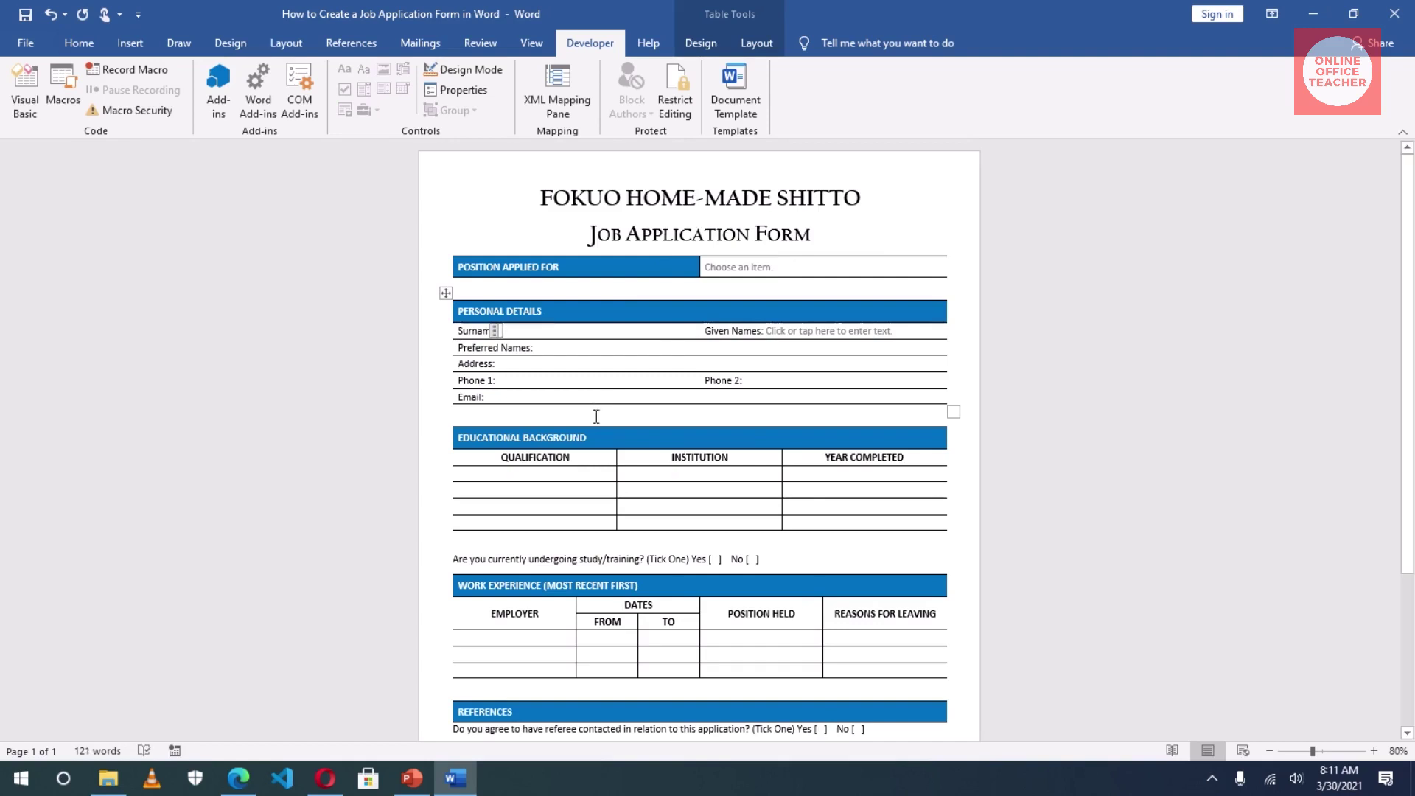
Step: Add plain text fields after Preferred Names, Address, Phone 1, Phone 2 and Email, repeating with F4
click(552, 349)
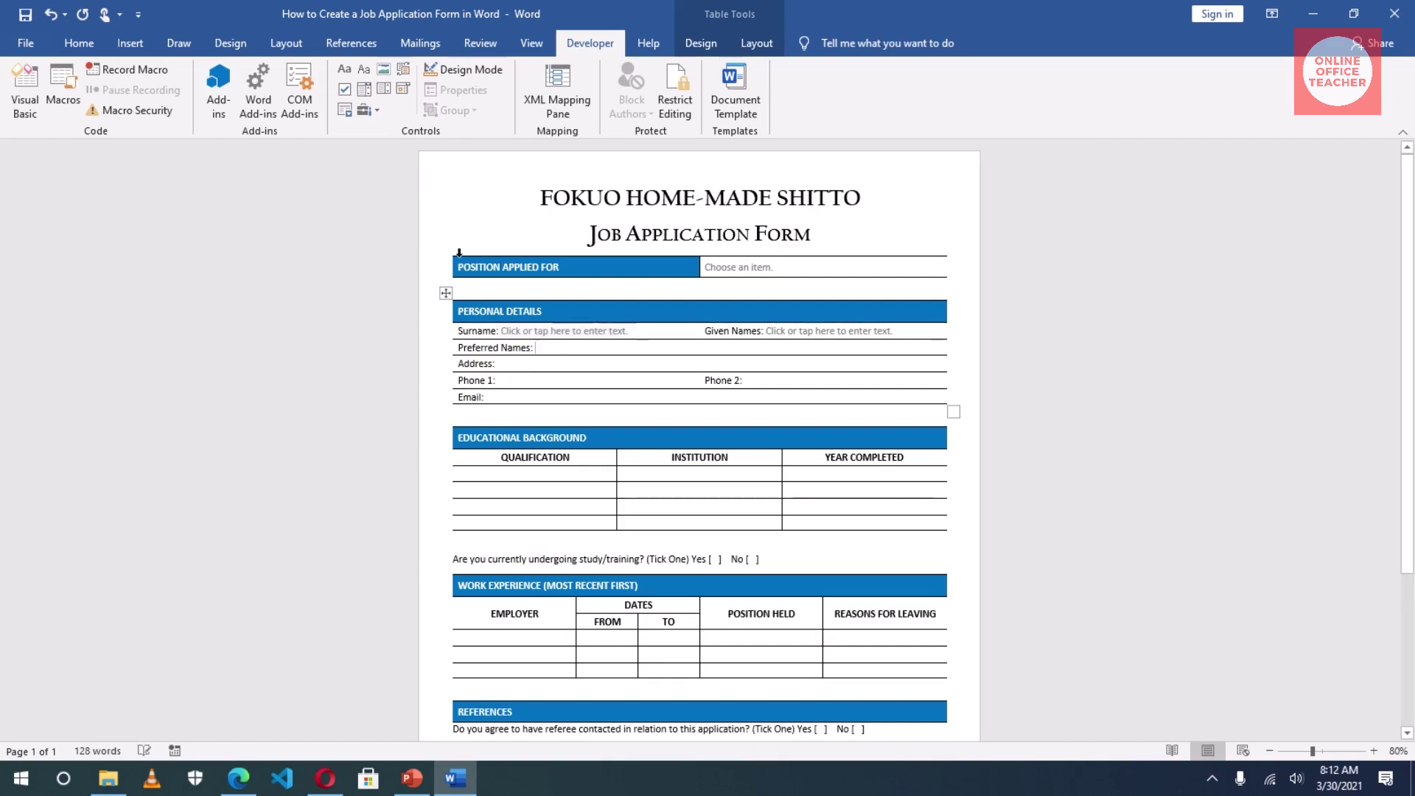
click(364, 68)
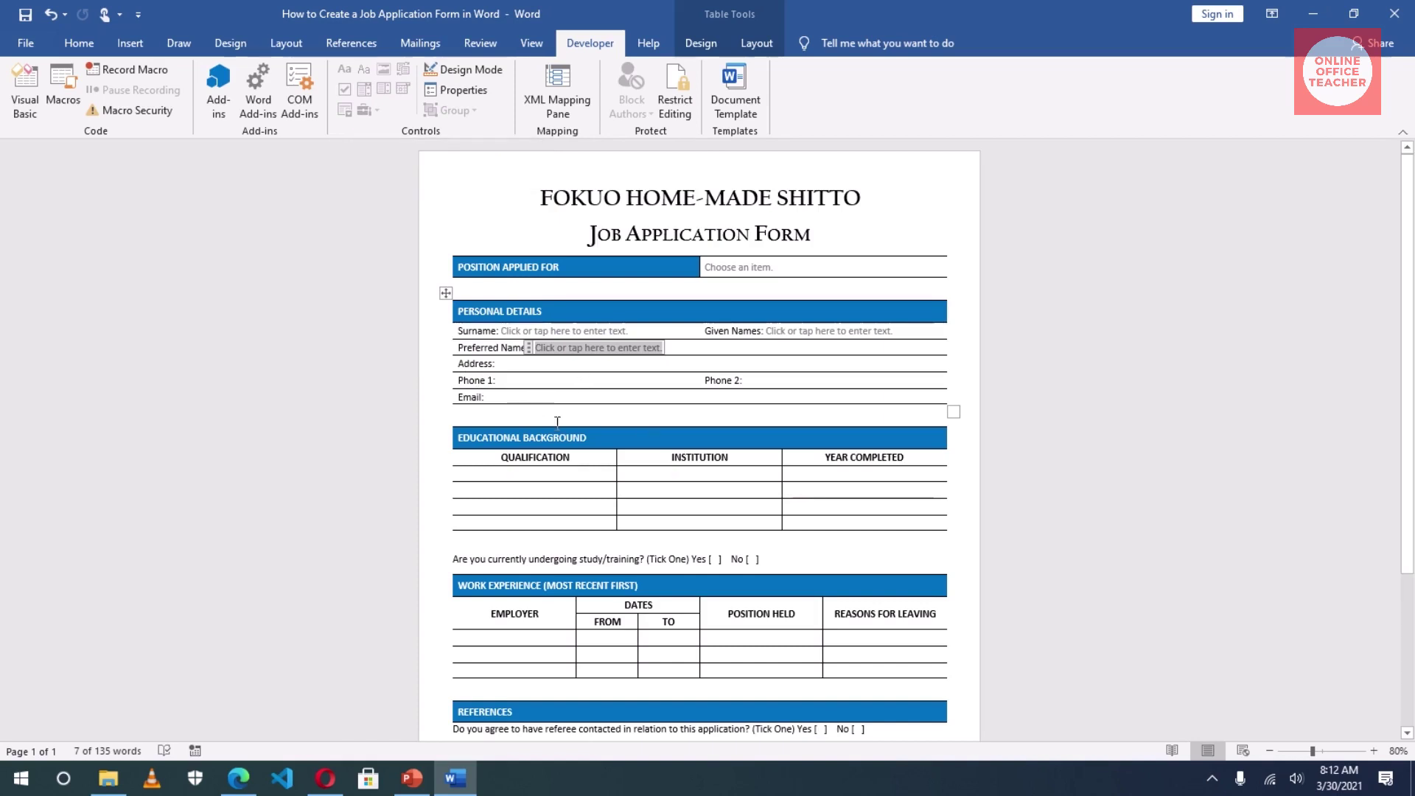
click(496, 363)
key(F4)
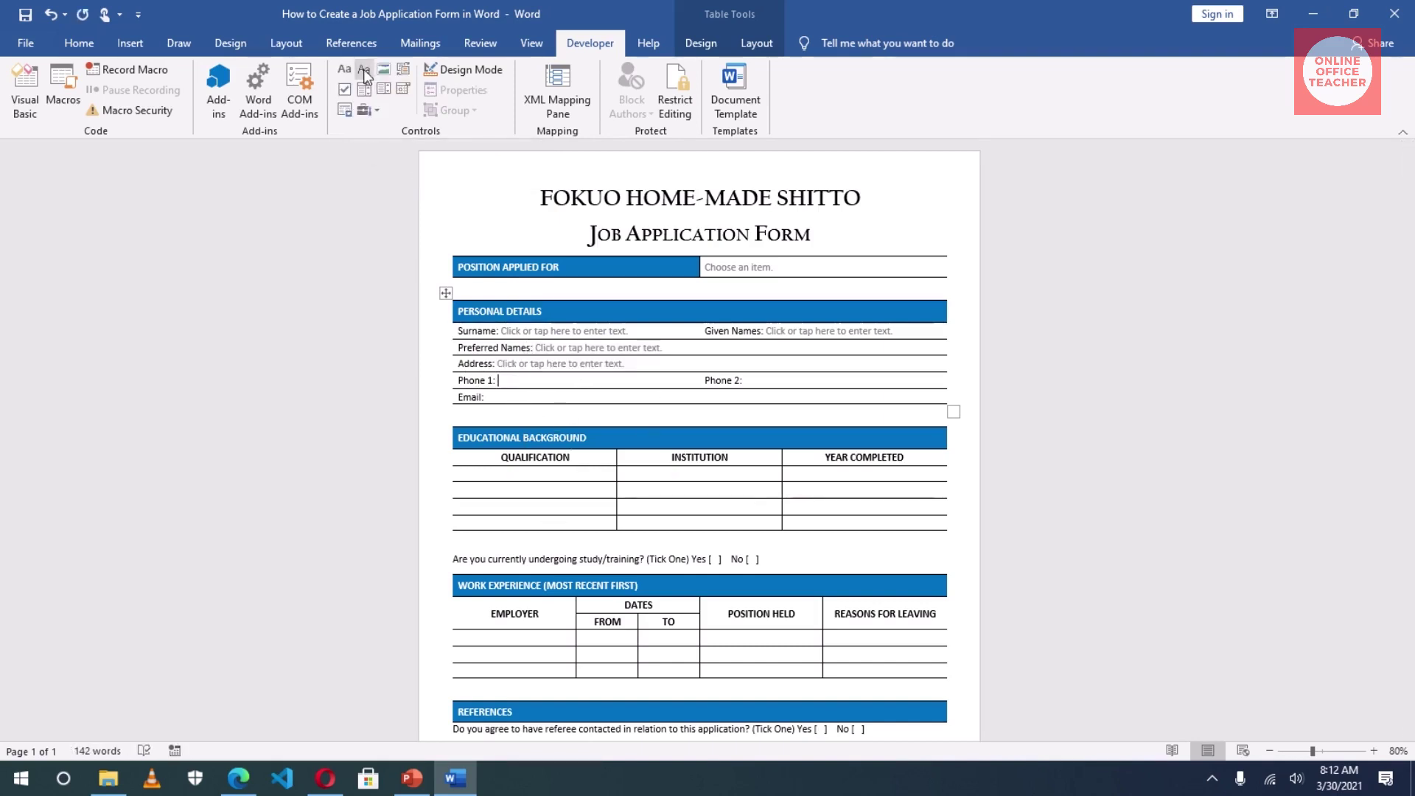
click(497, 380)
key(F4)
click(485, 397)
key(F4)
click(744, 380)
Step: Fill the education table's Qualification and Institution cells with plain text fields
key(F4)
key(F4)
key(Down)
key(F4)
key(Down)
key(F4)
key(Down)
key(F4)
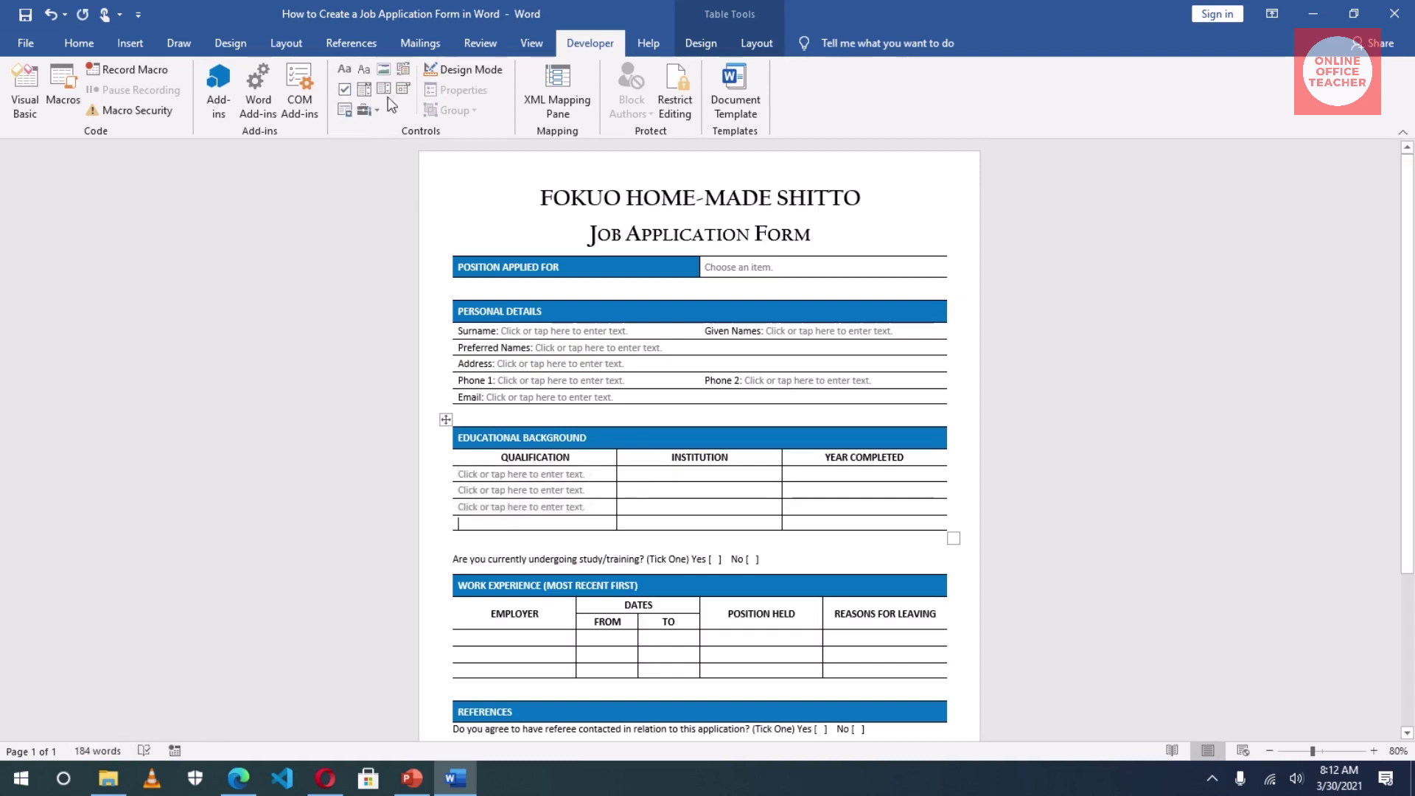
click(640, 474)
Step: Add text fields to the work experience Employer and Position Held cells
key(F4)
click(640, 490)
key(F4)
click(640, 507)
key(F4)
click(640, 524)
key(F4)
click(506, 638)
key(F4)
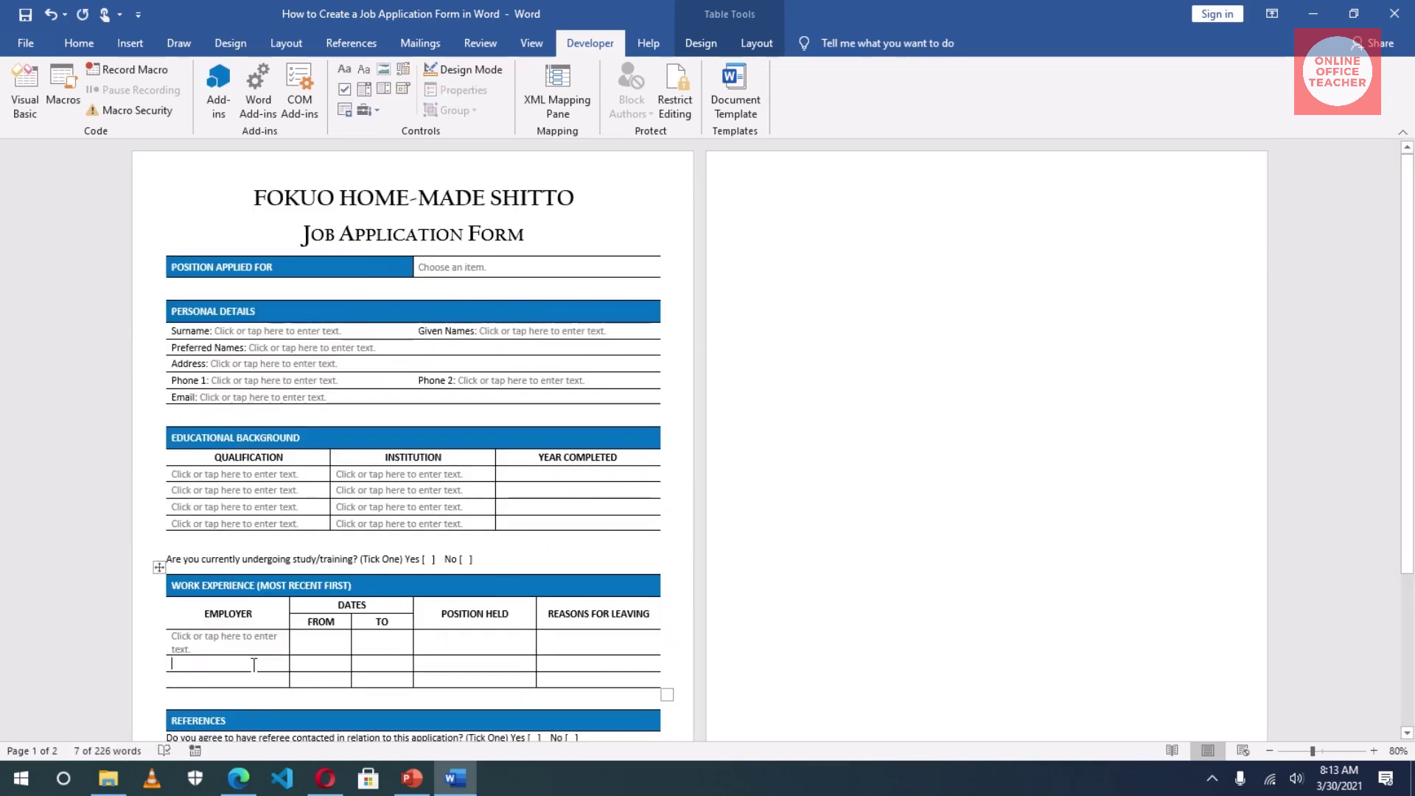
click(184, 664)
key(F4)
key(Down)
Step: Add text fields to the remaining Position Held and Reasons for Leaving cells
key(F4)
key(Up)
key(Up)
key(Tab)
key(Tab)
key(Tab)
key(F4)
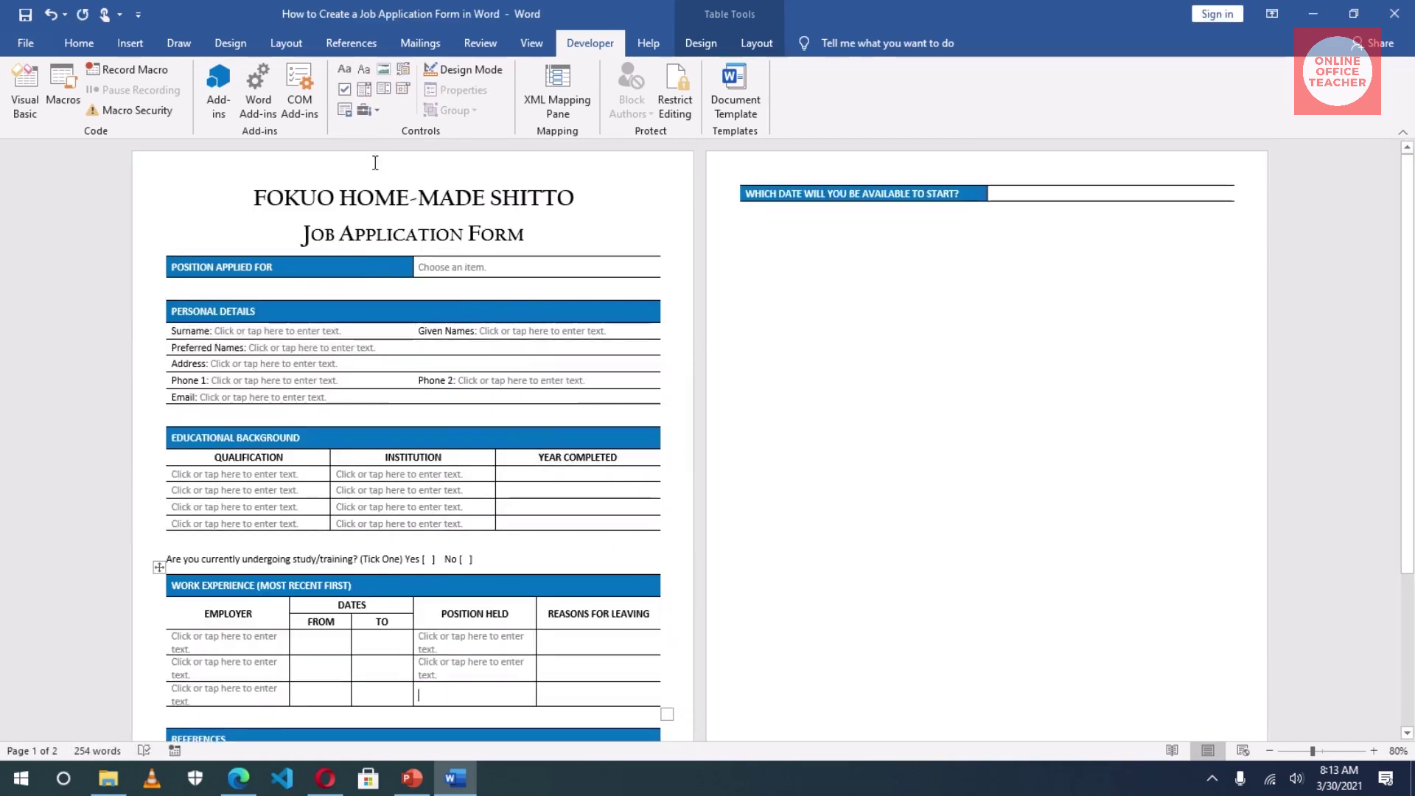
key(Down)
key(F4)
key(Down)
key(F4)
key(Up)
key(Up)
key(Tab)
key(F4)
key(Down)
Step: Add text fields to the References table's Name and Job cells
key(F4)
key(Down)
key(F4)
key(Down)
key(Down)
key(Down)
key(Down)
key(Down)
key(Down)
key(F4)
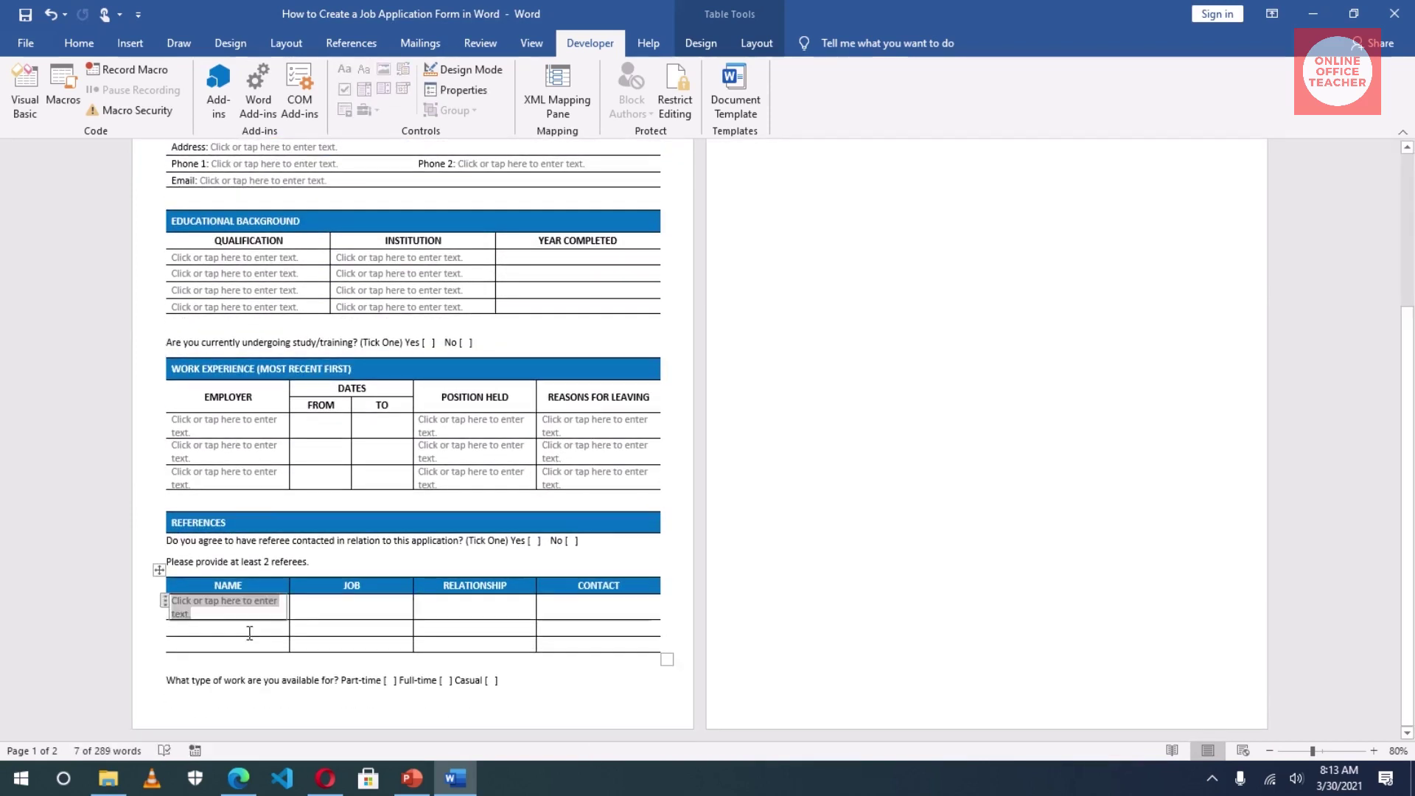
key(Down)
key(F4)
key(Down)
key(F4)
key(Up)
key(Up)
key(Tab)
Step: Add text fields to the References table's Relationship and Contact cells
key(F4)
key(Down)
key(F4)
key(Down)
key(F4)
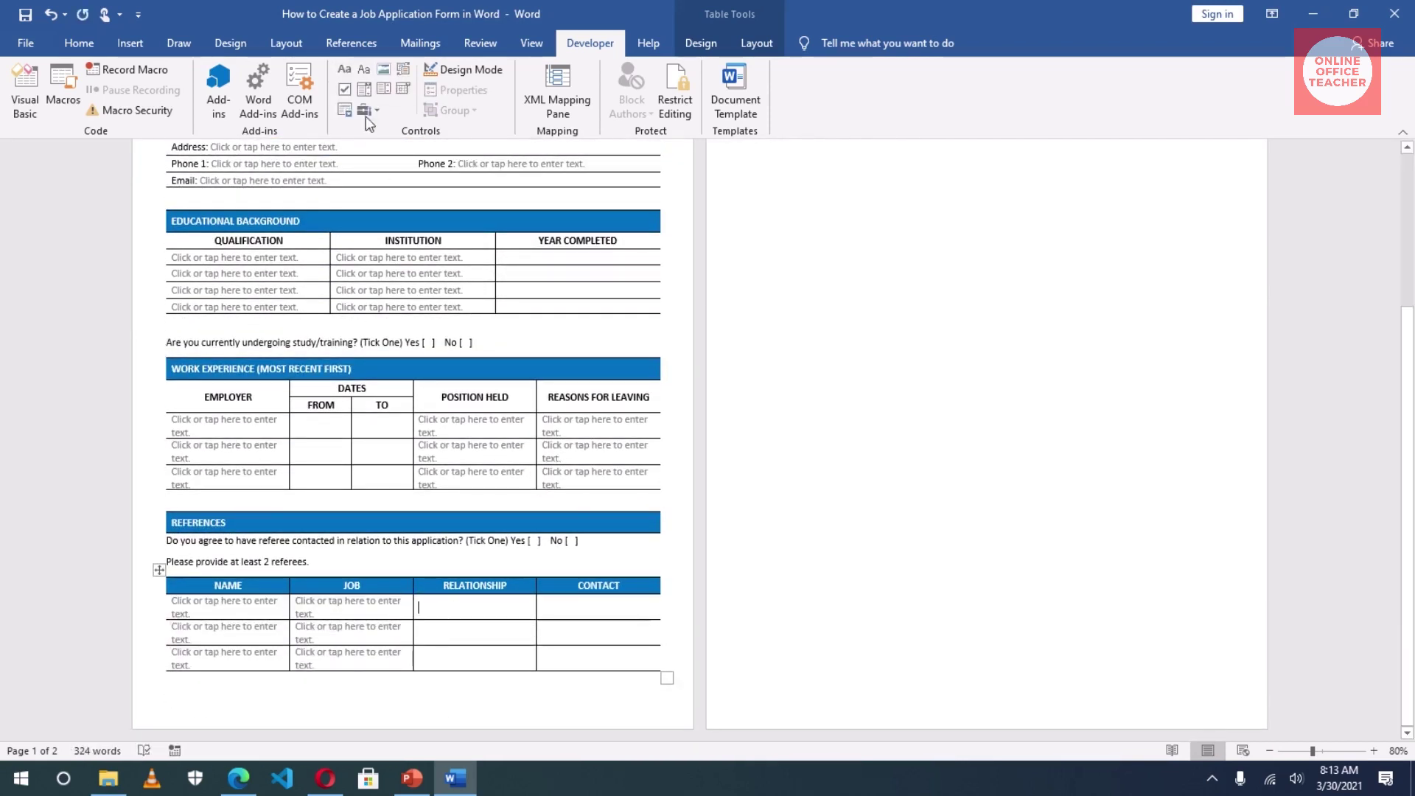
key(Up)
key(Up)
key(Tab)
key(F4)
key(Down)
key(F4)
key(Down)
key(F4)
key(Up)
key(Up)
key(Tab)
key(F4)
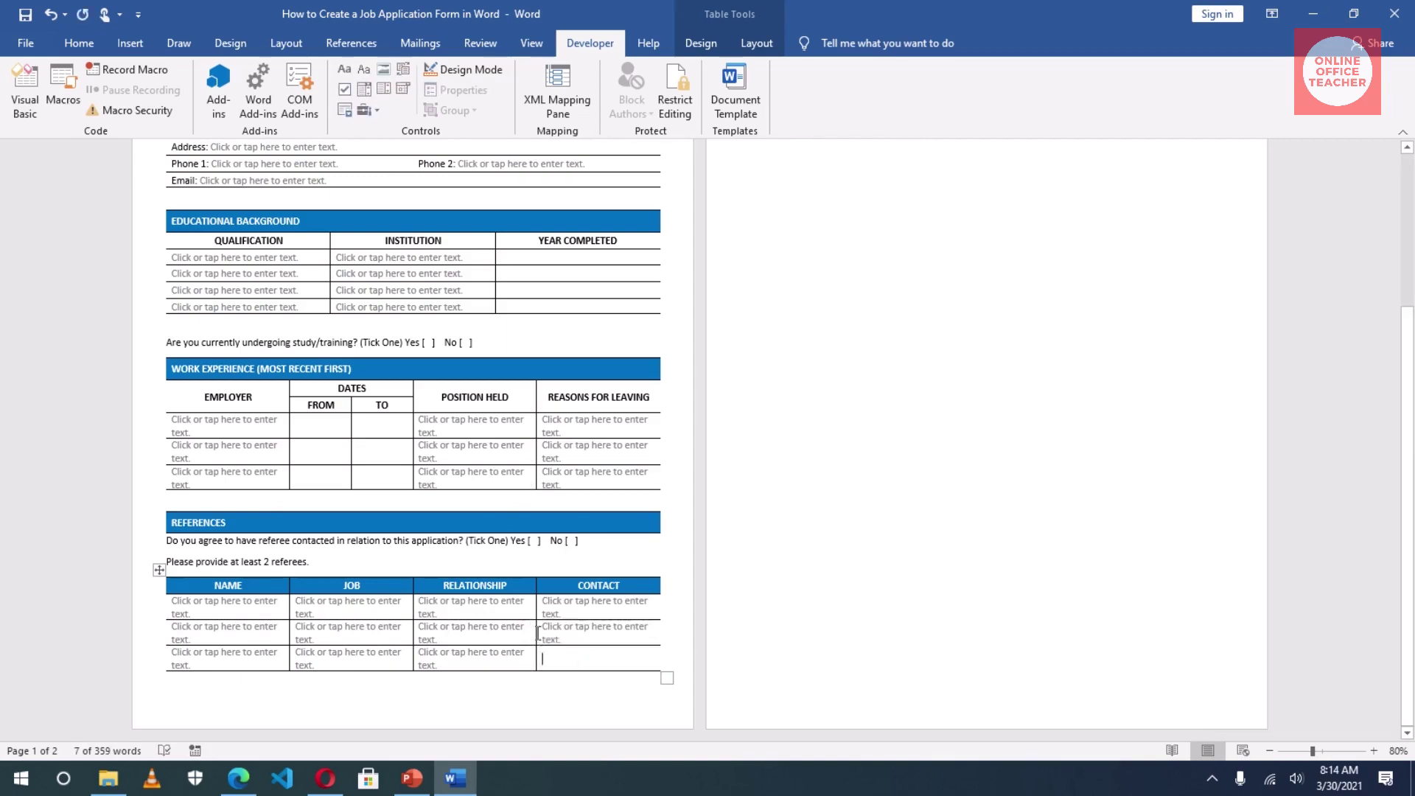
key(Down)
key(F4)
key(Down)
key(F4)
scroll(720, 480, up, 5)
scroll(720, 480, down, 5)
scroll(720, 480, up, 4)
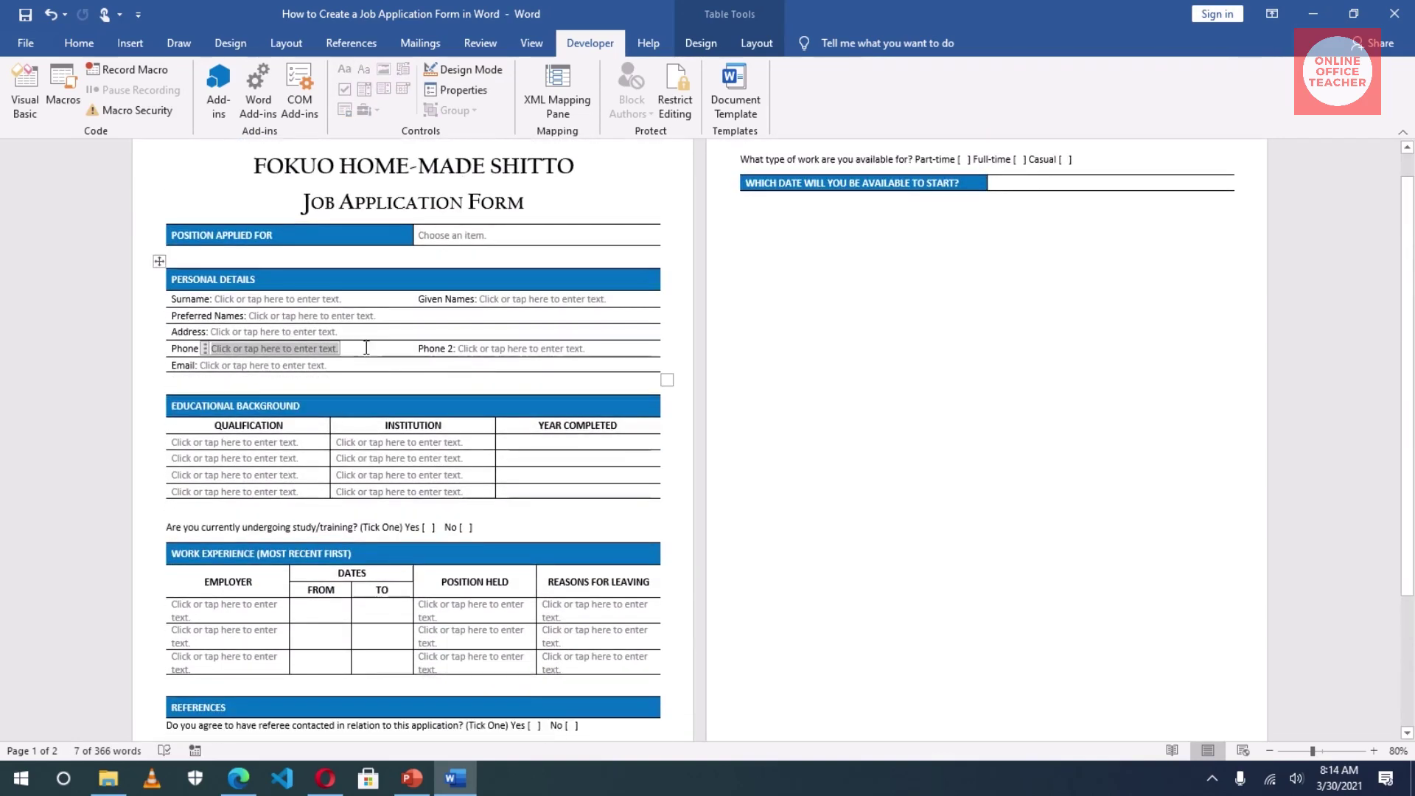
click(647, 237)
Step: Turn on the rulers from the View tab
click(648, 44)
click(531, 43)
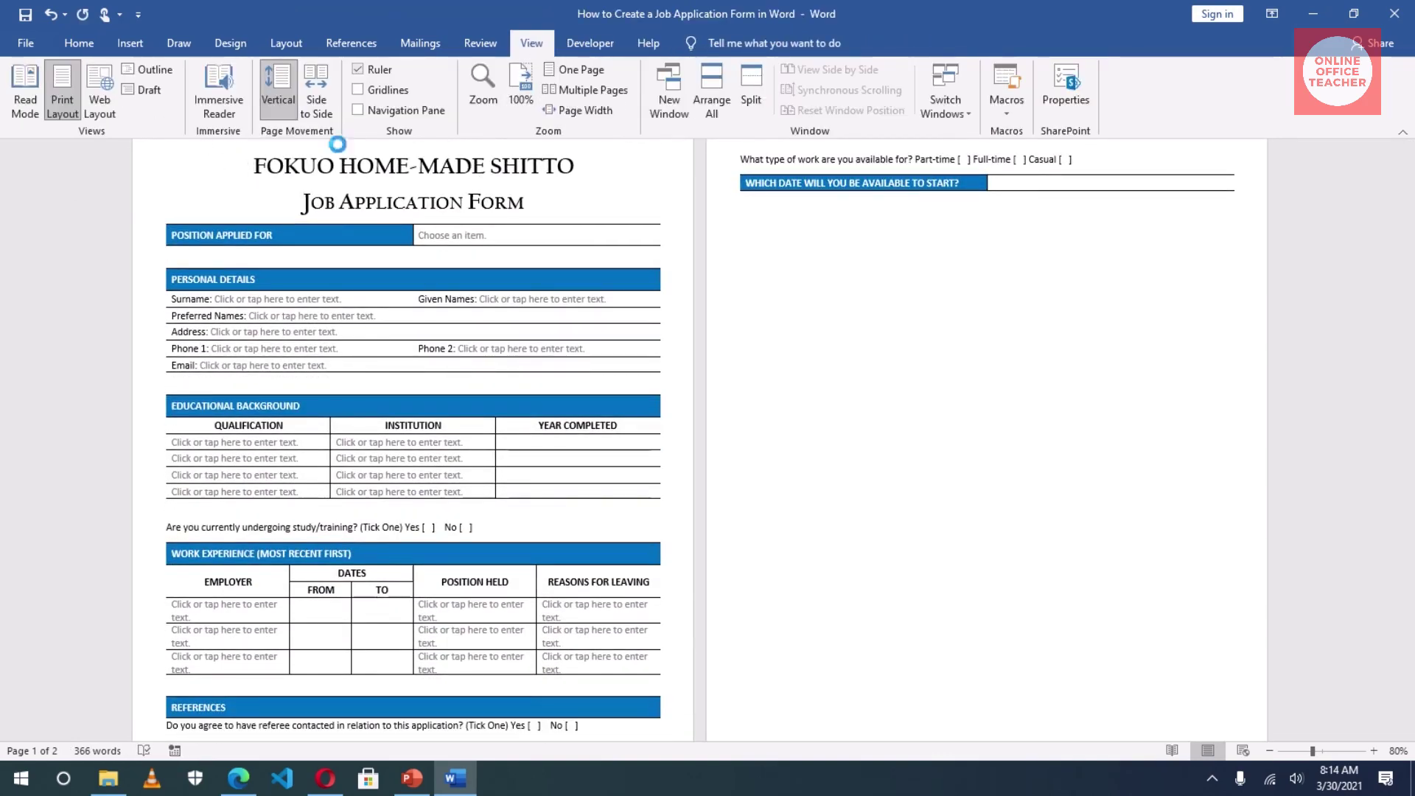
click(359, 69)
drag(7, 685, 7, 708)
scroll(853, 493, up, 5)
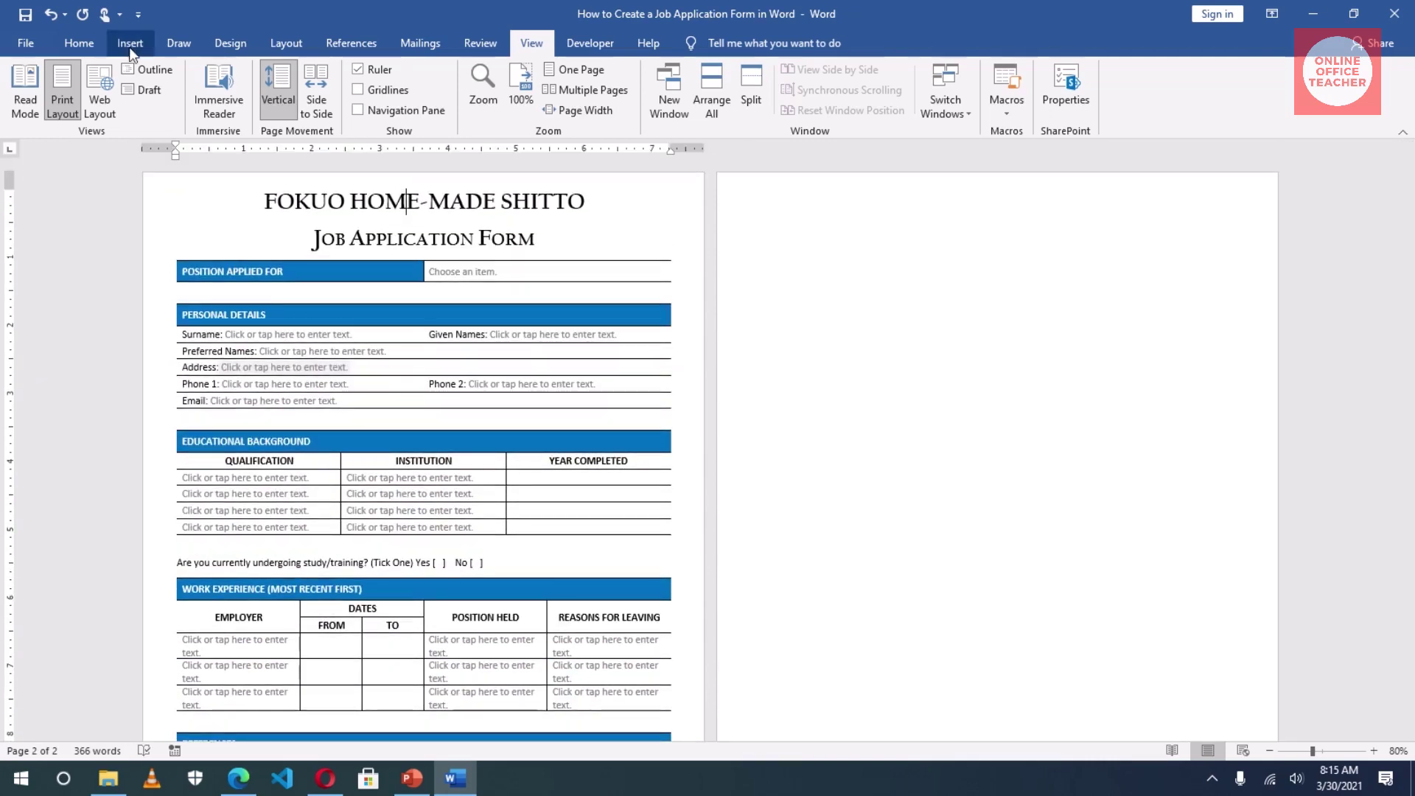
Step: Reduce the title's paragraph spacing so the form fits on one page
click(79, 43)
click(582, 131)
click(1157, 702)
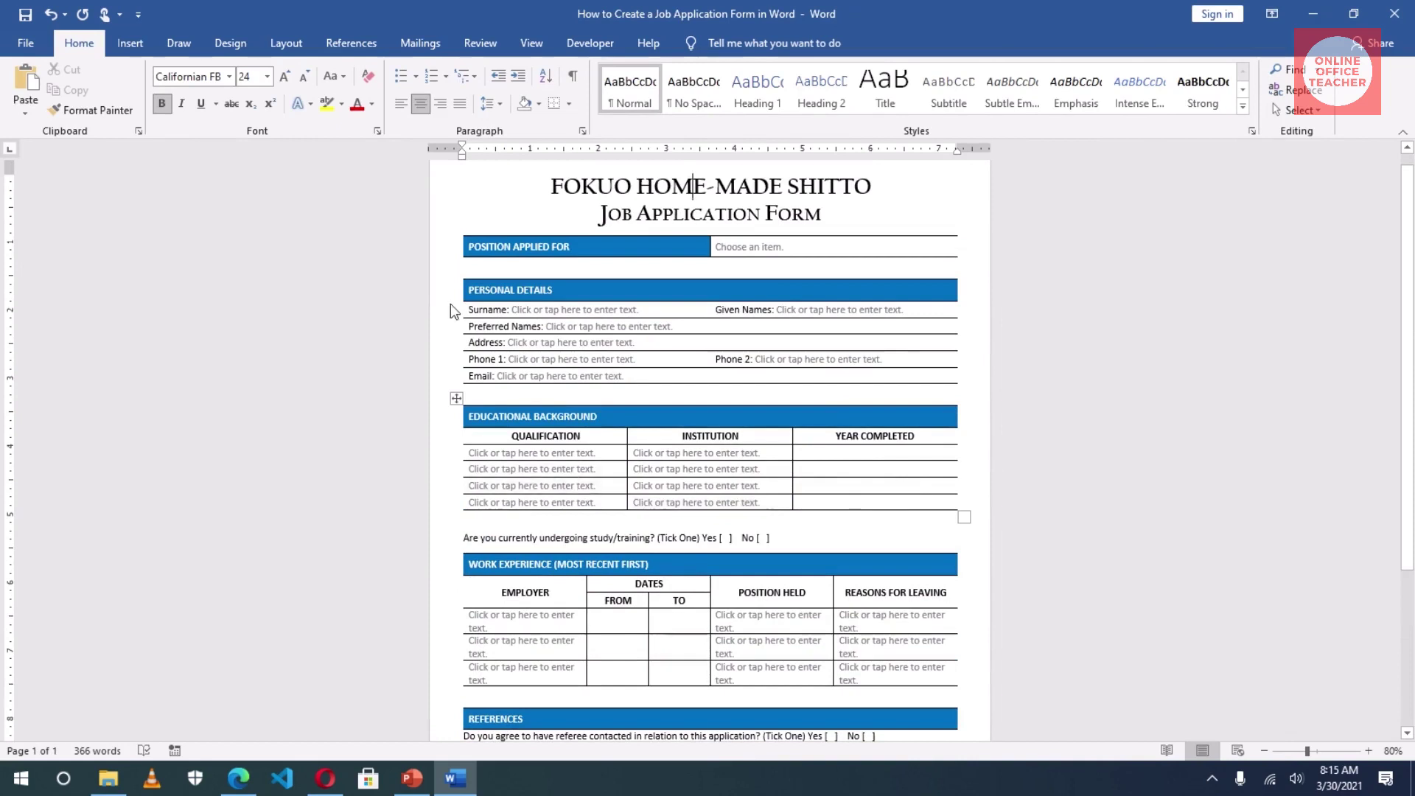
click(588, 44)
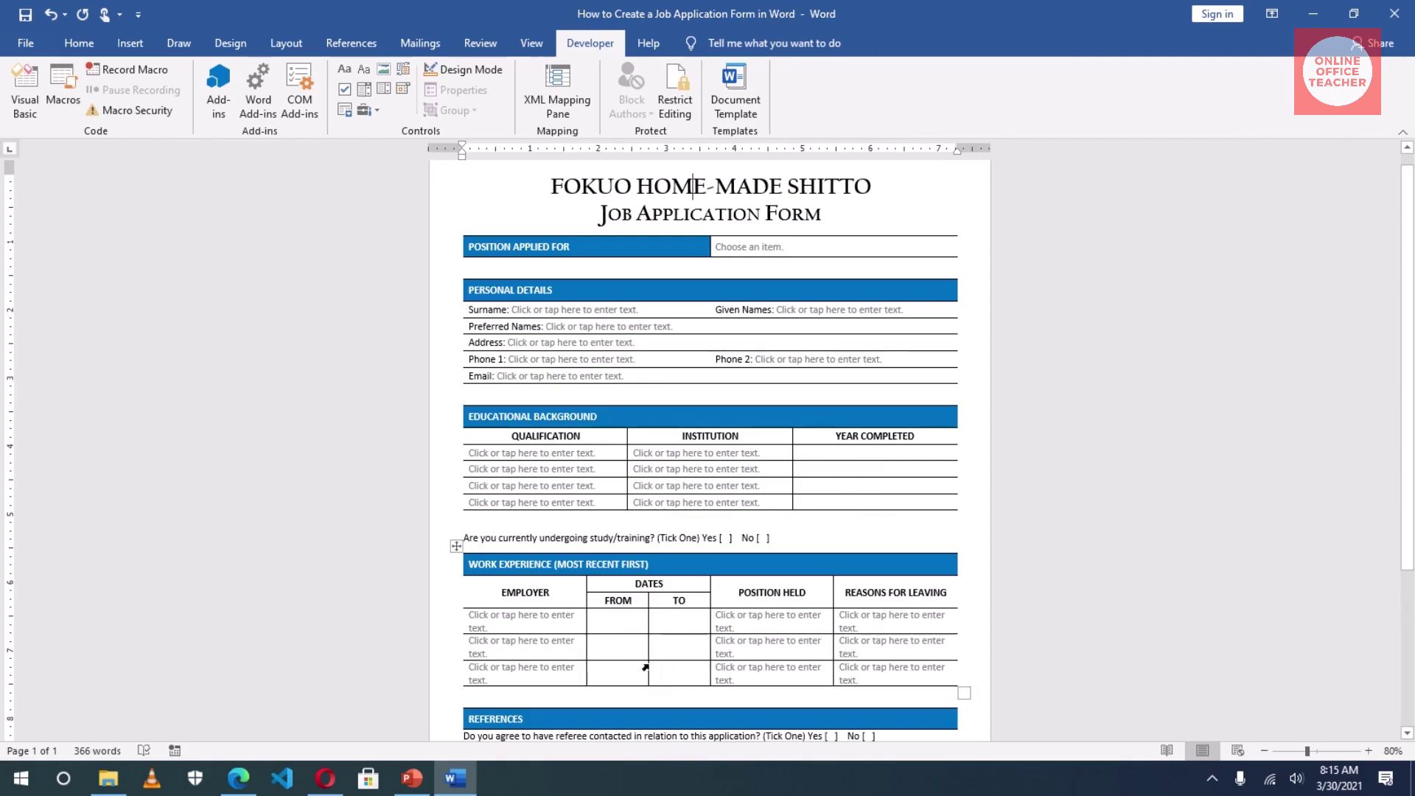
scroll(669, 649, down, 7)
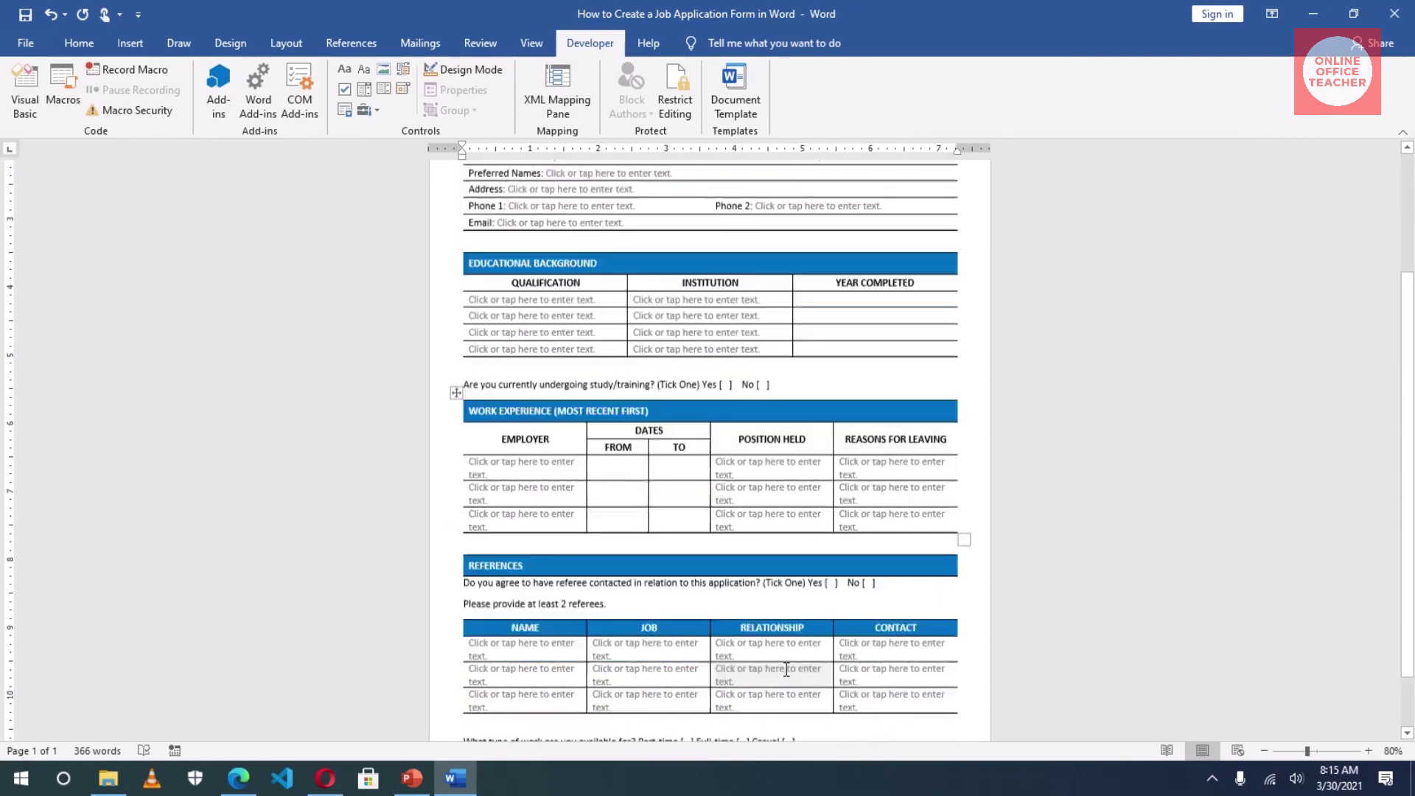
scroll(746, 572, up, 5)
scroll(747, 571, up, 1)
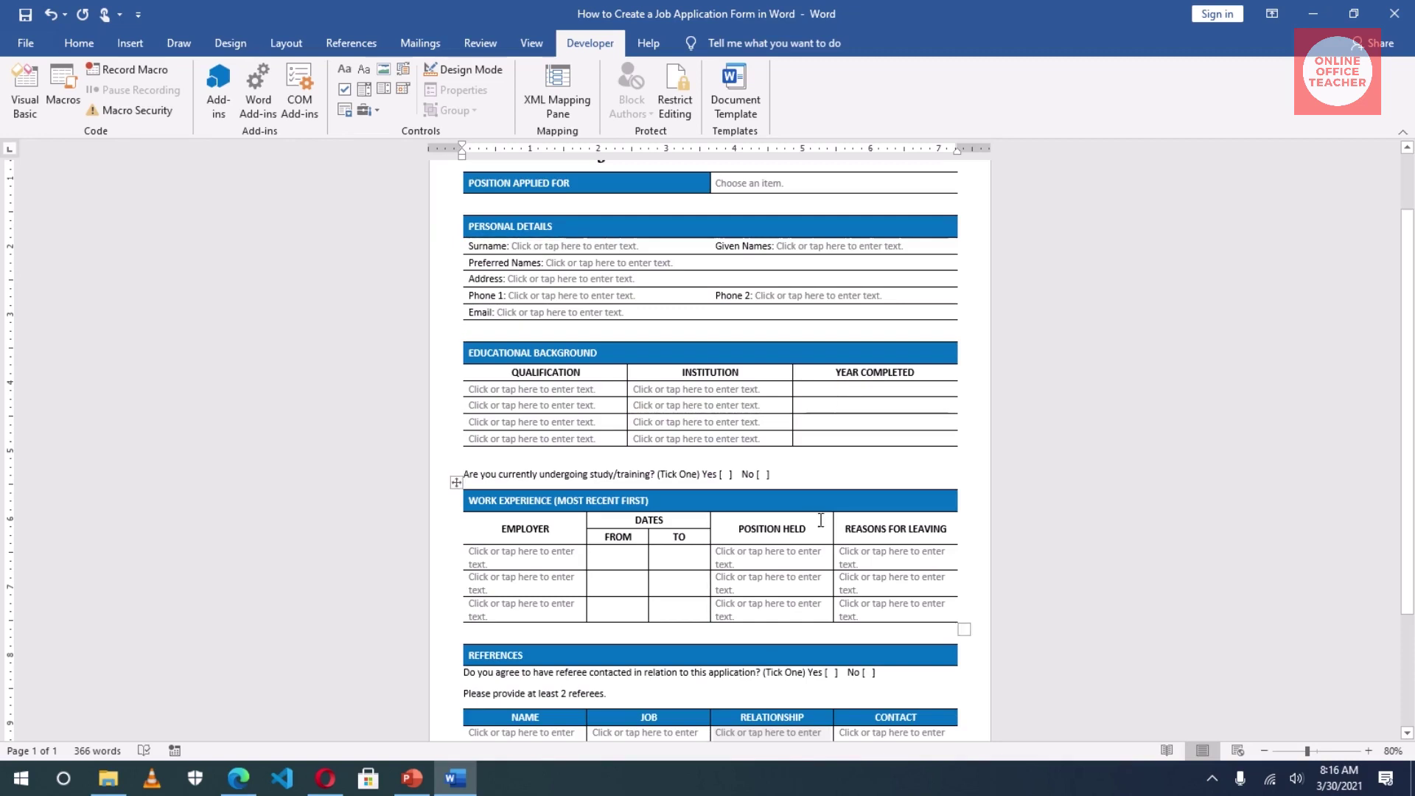
click(827, 389)
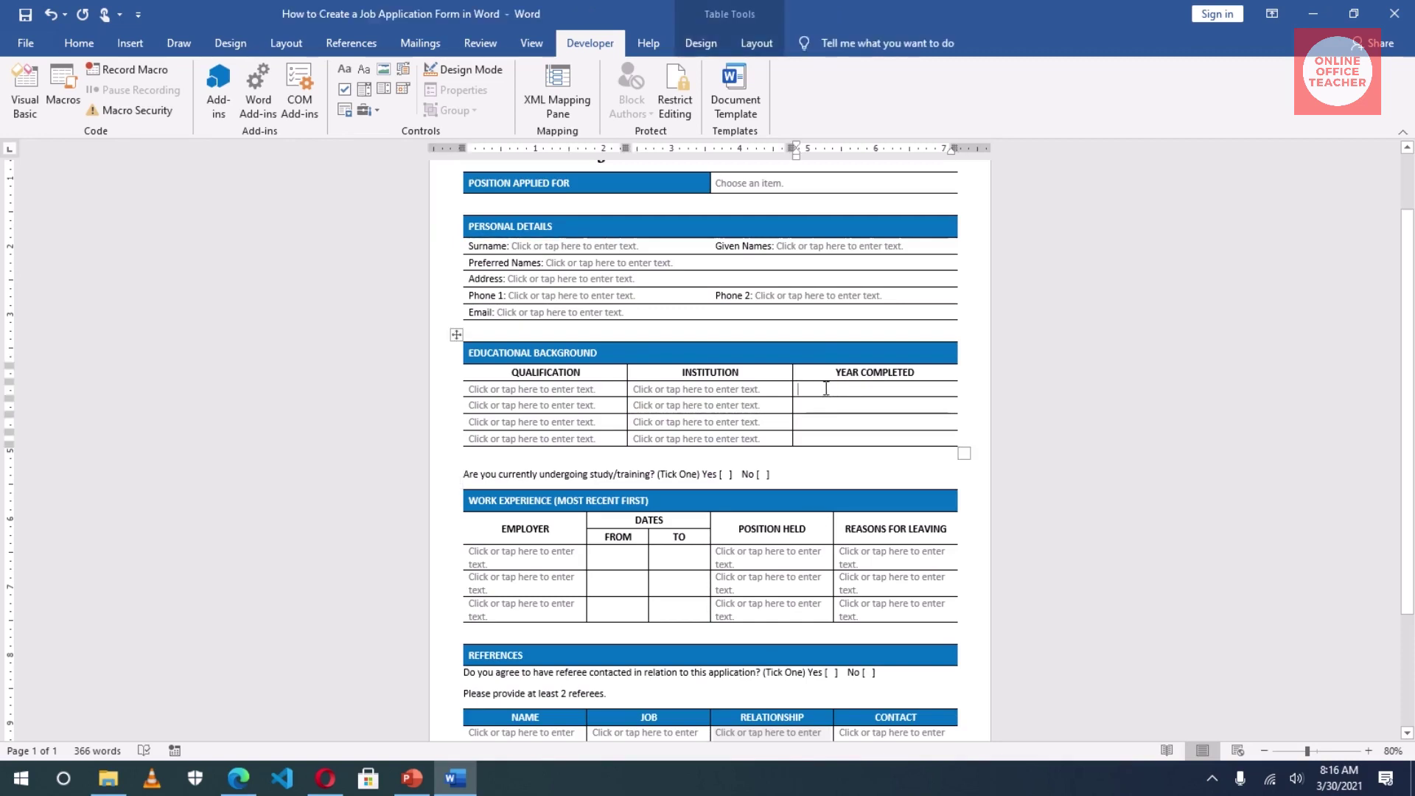
Step: Insert a date picker in the first Year Completed cell using the 30-Mar-21 format
click(401, 90)
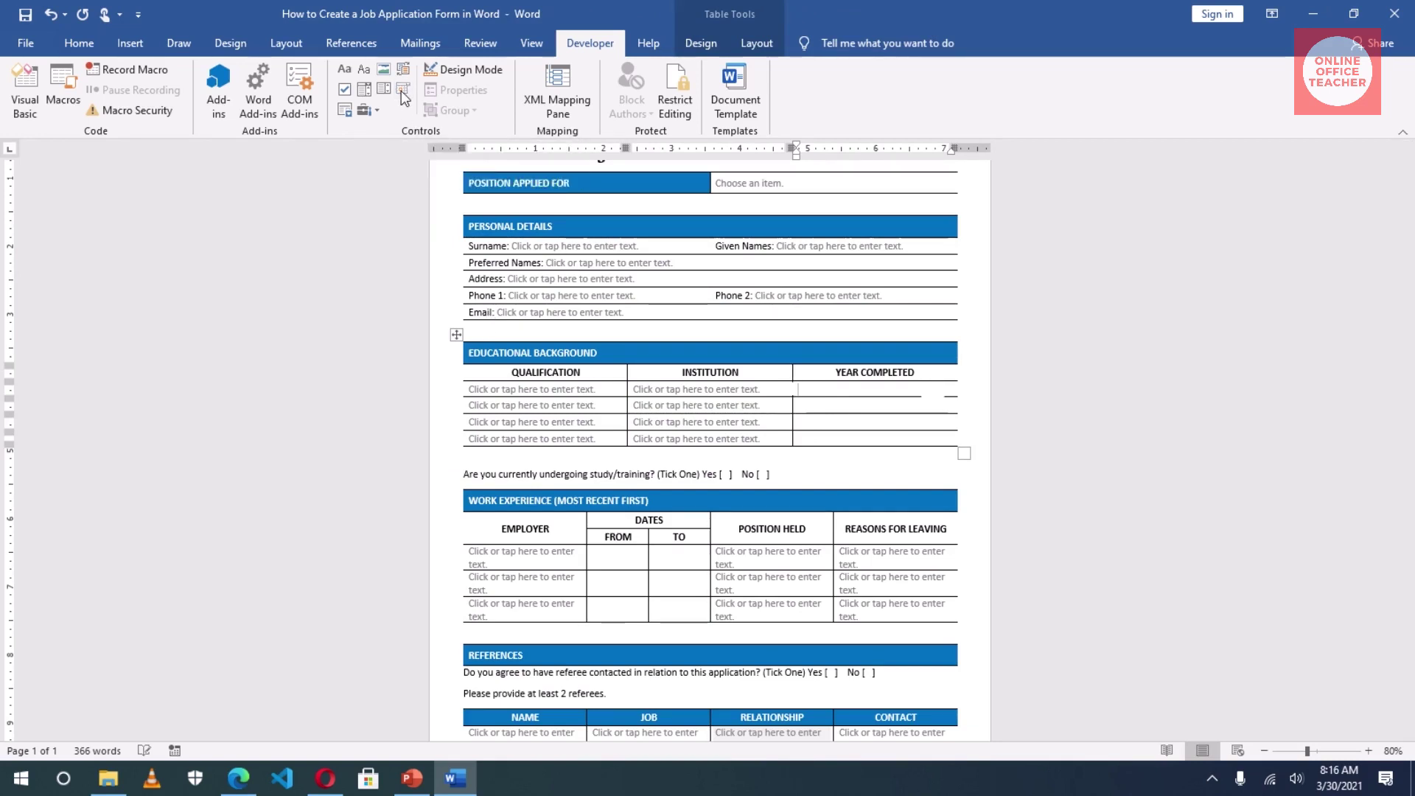
click(933, 389)
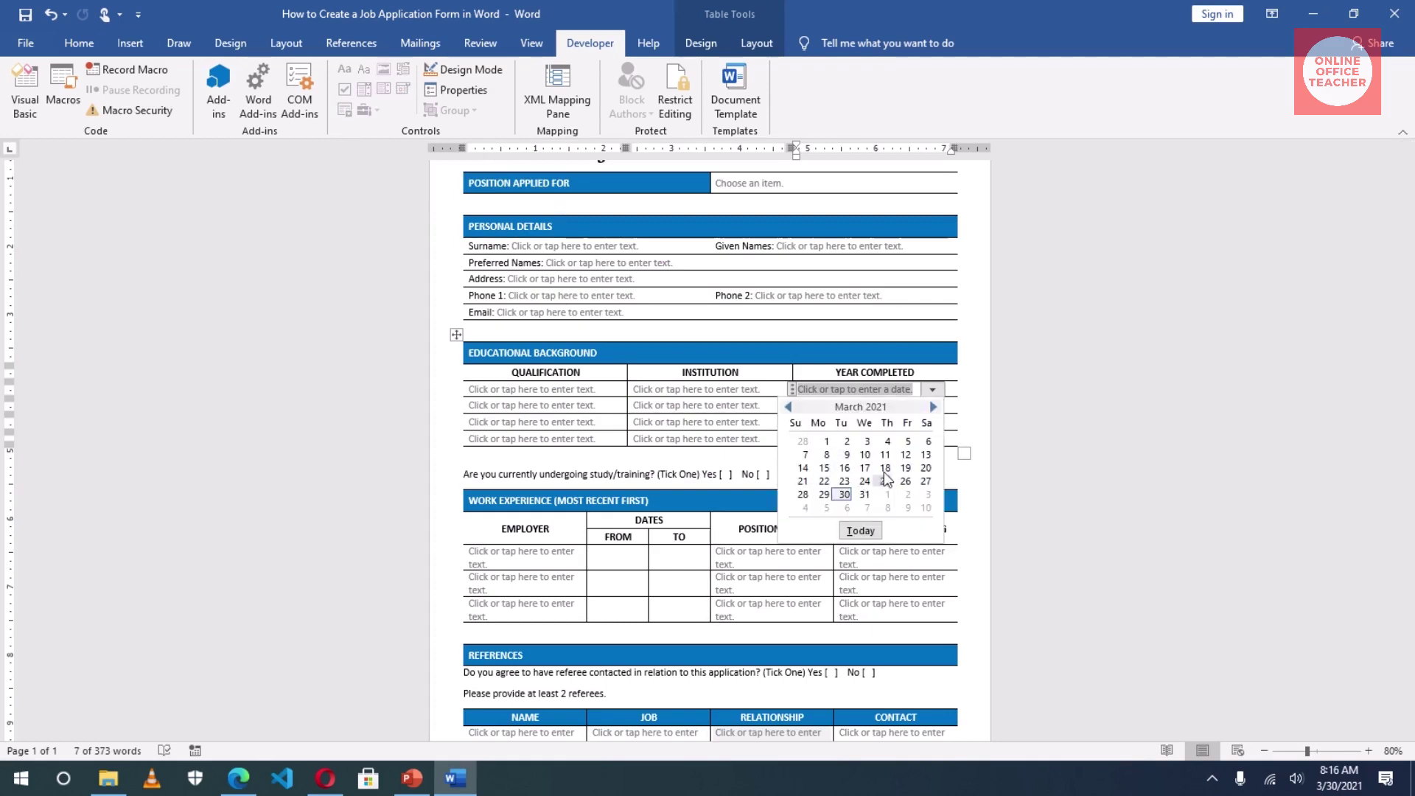
click(827, 404)
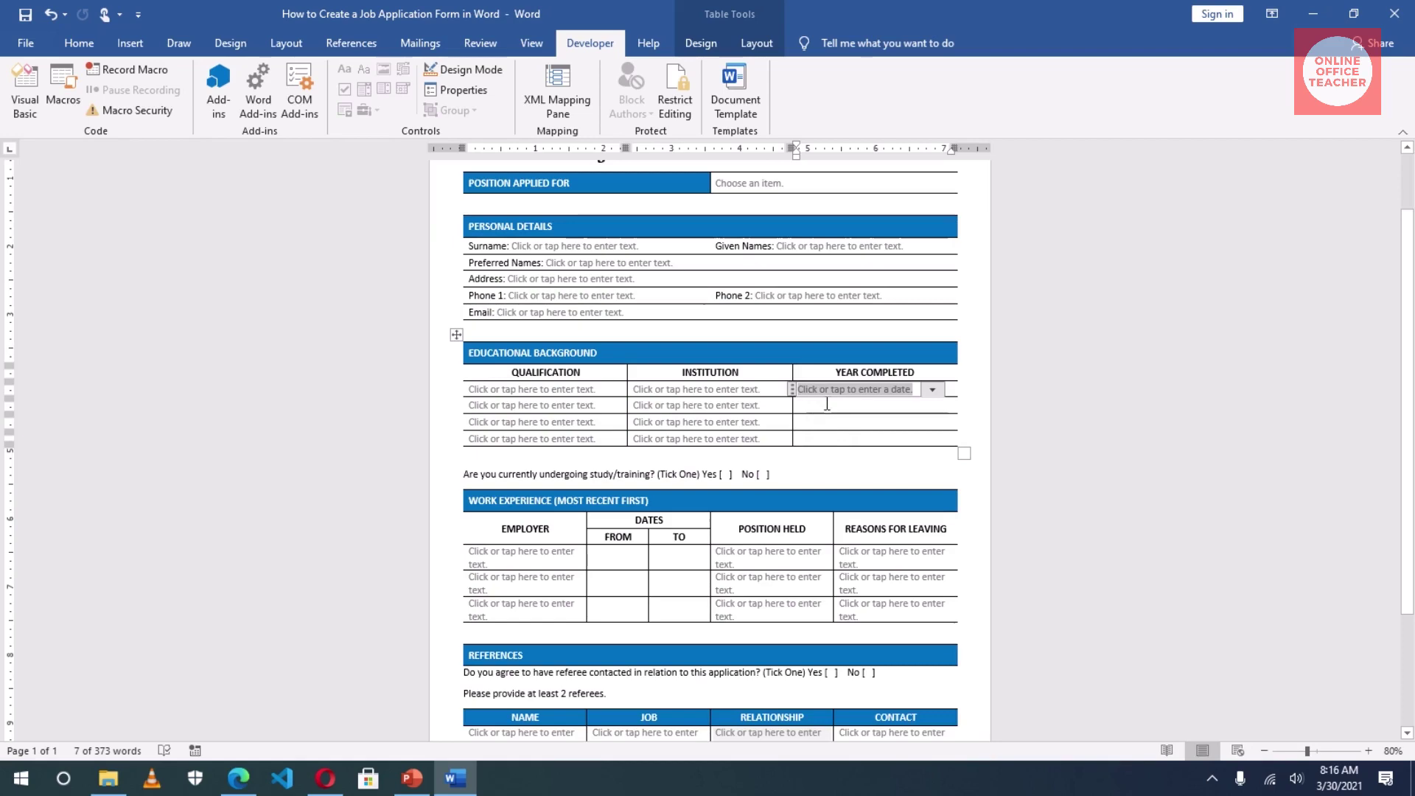
click(458, 92)
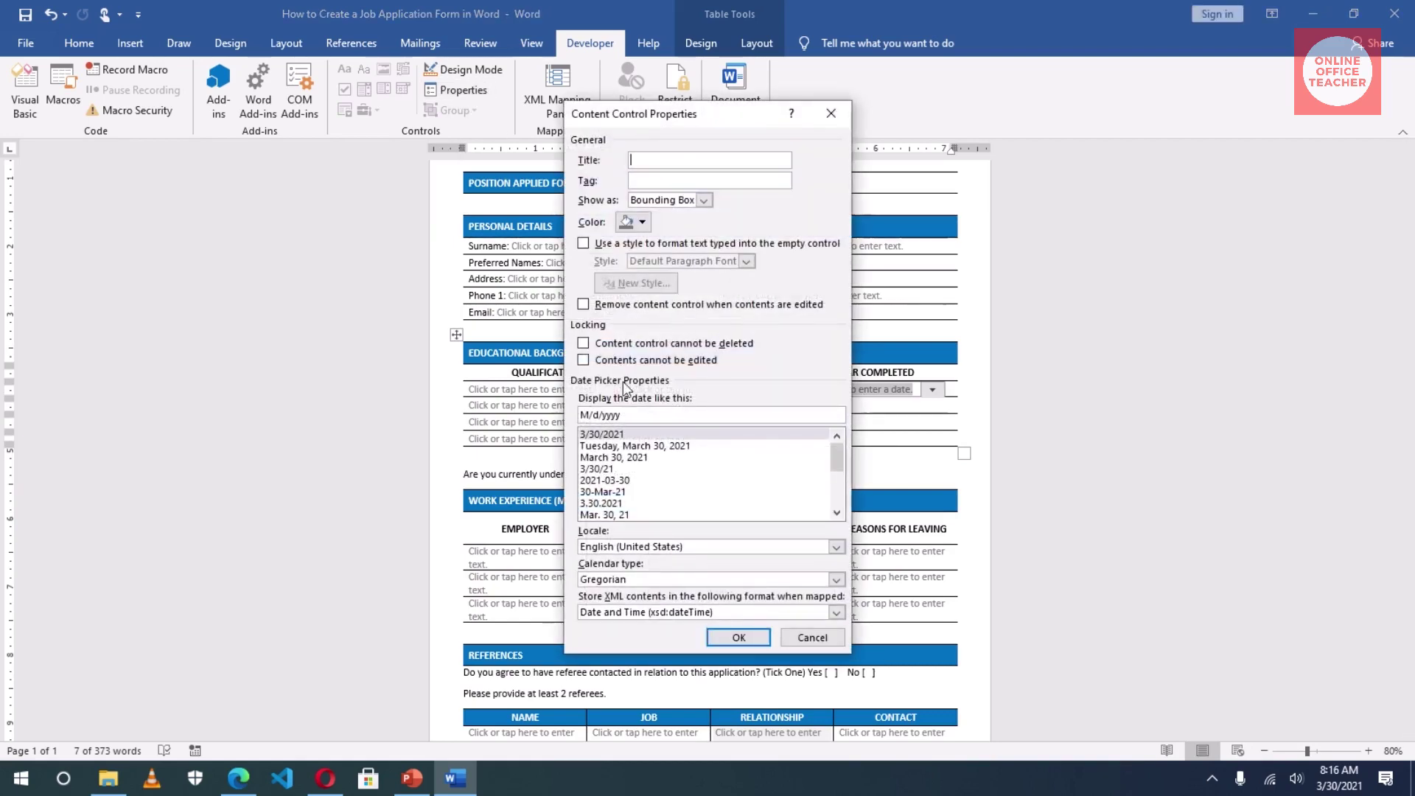
click(606, 491)
click(734, 644)
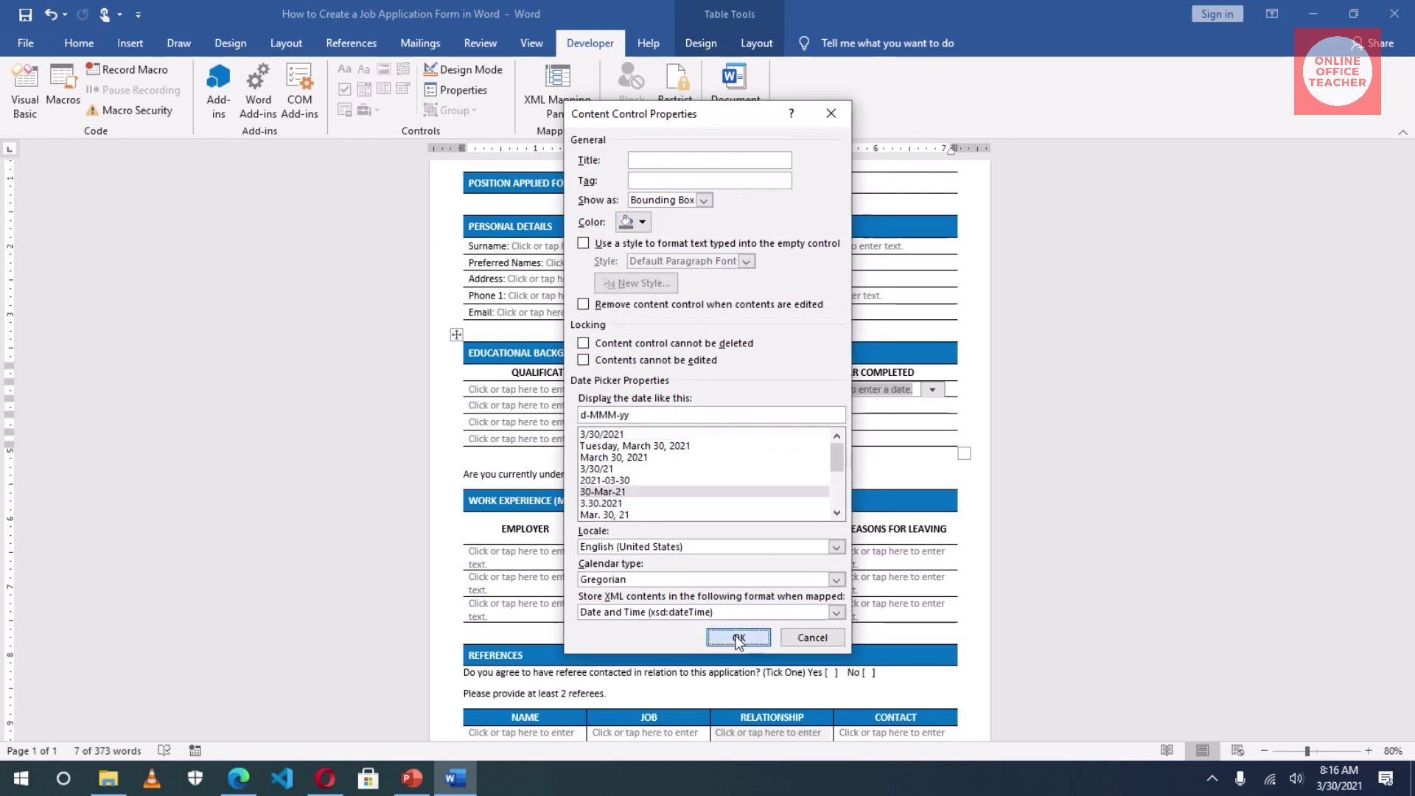
Step: Add a date picker to the second Year Completed cell, set its format, and select the remaining date cells
click(823, 405)
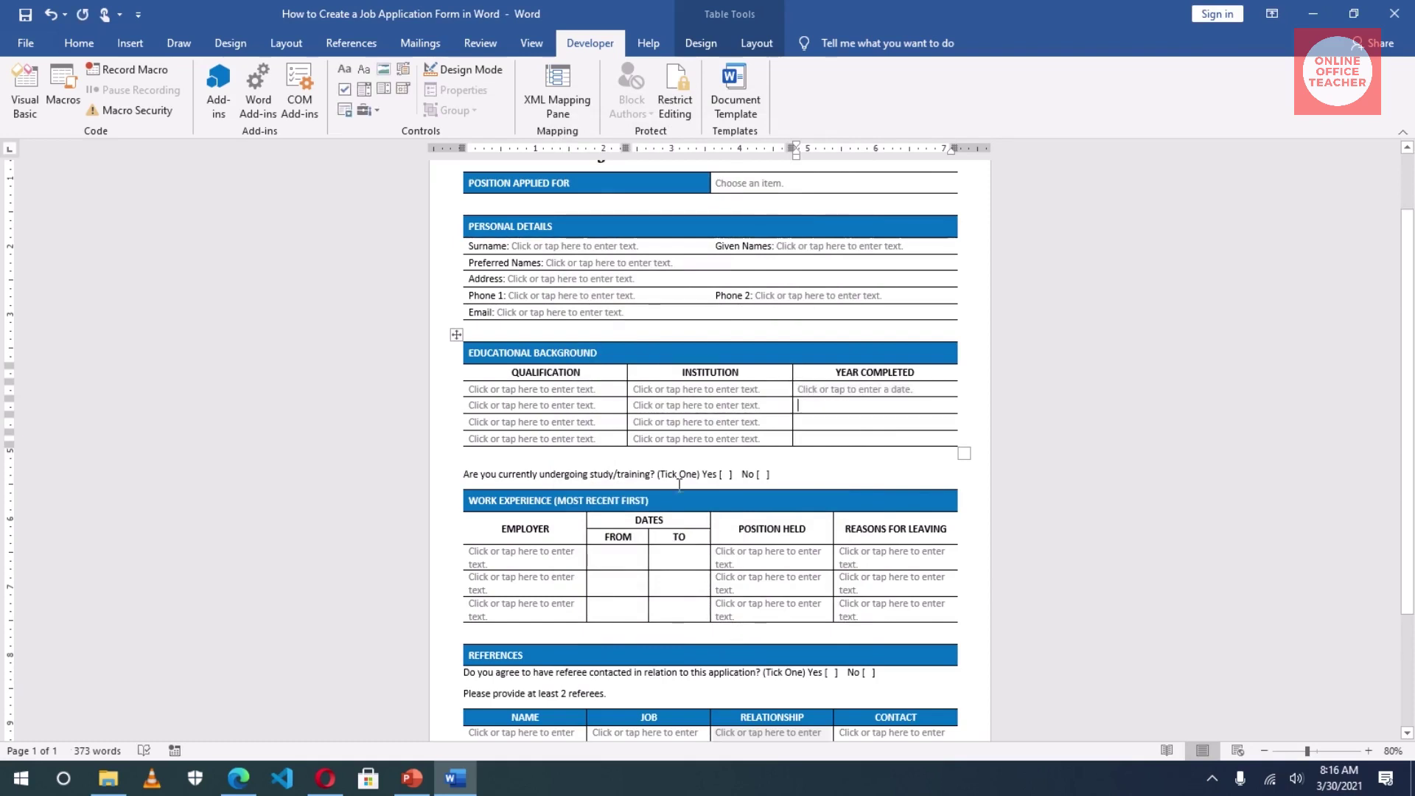
click(401, 90)
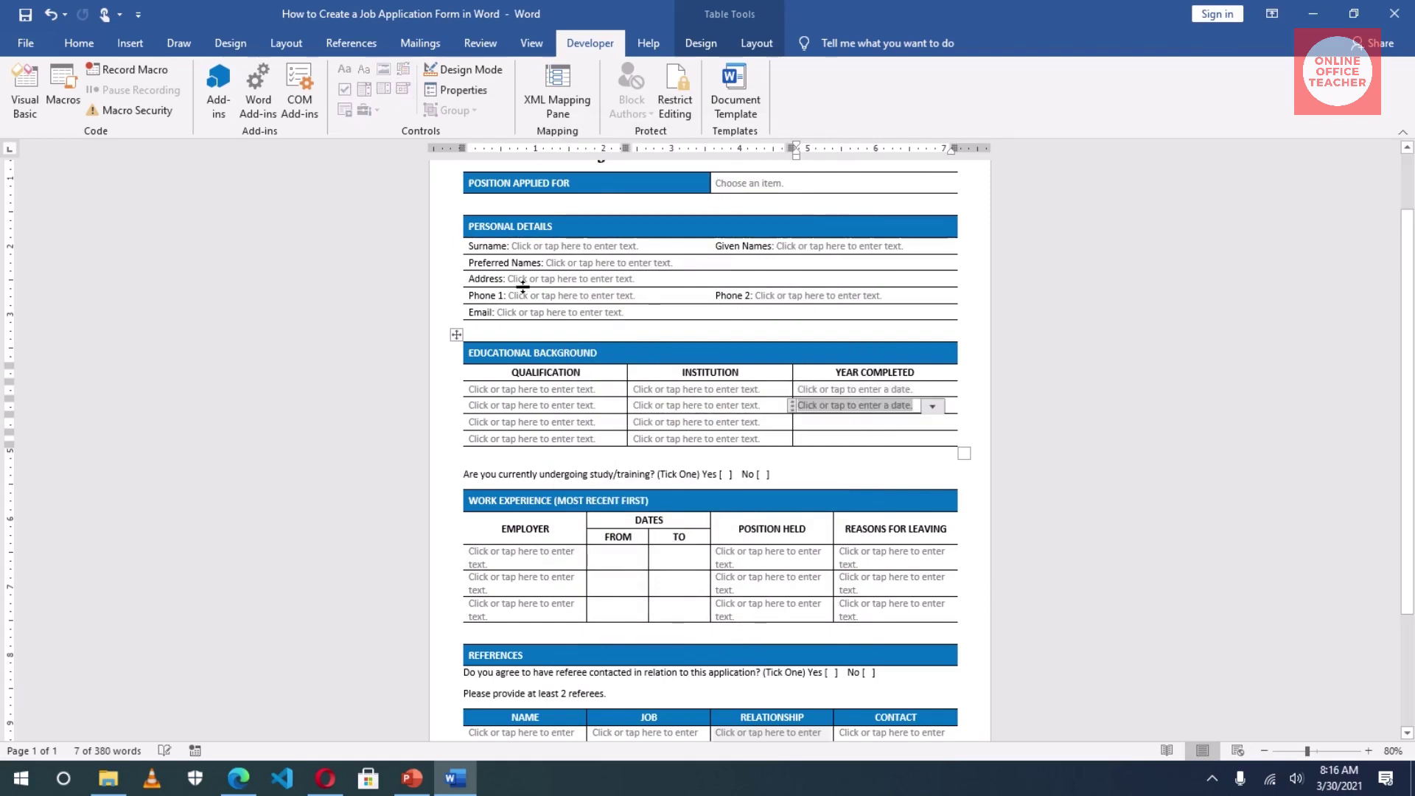
click(450, 90)
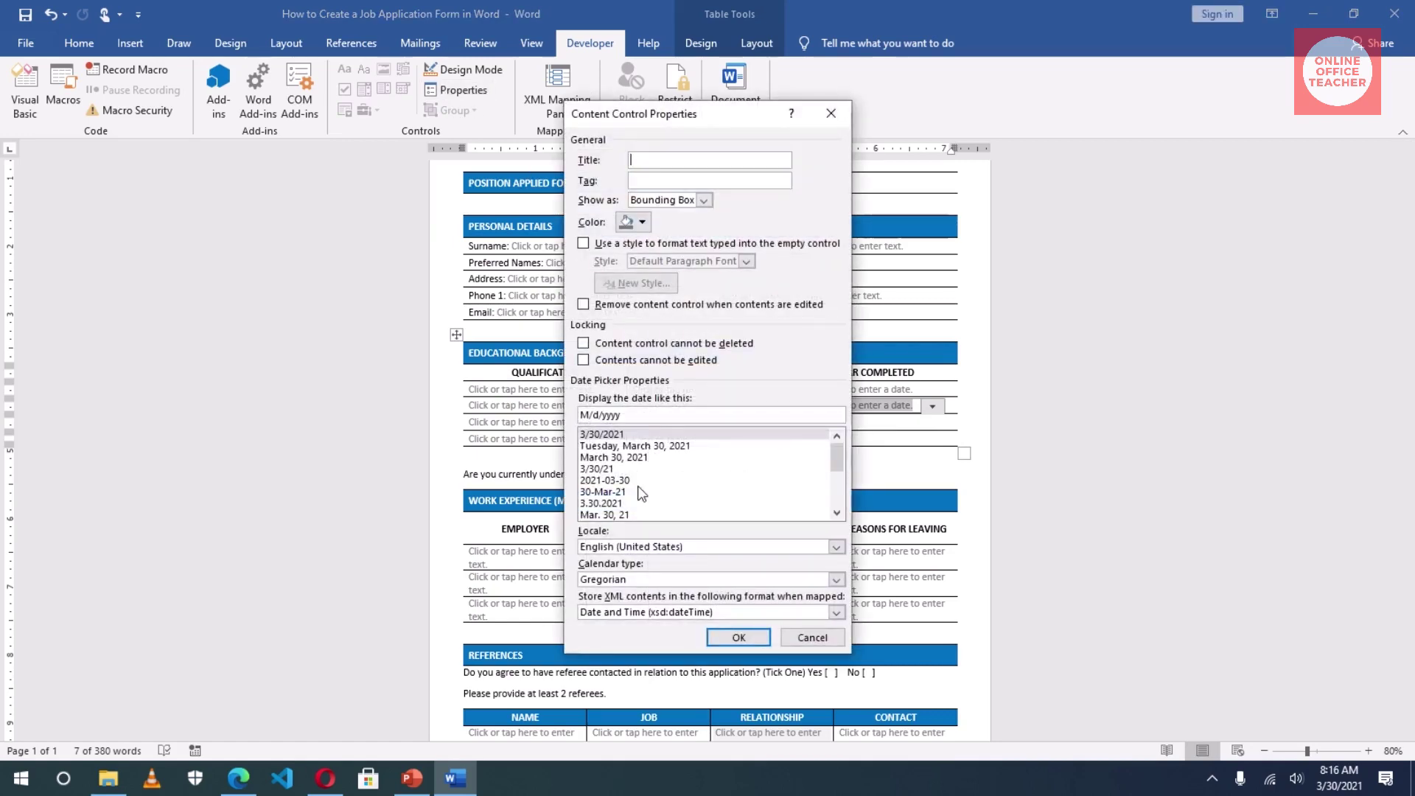
click(598, 469)
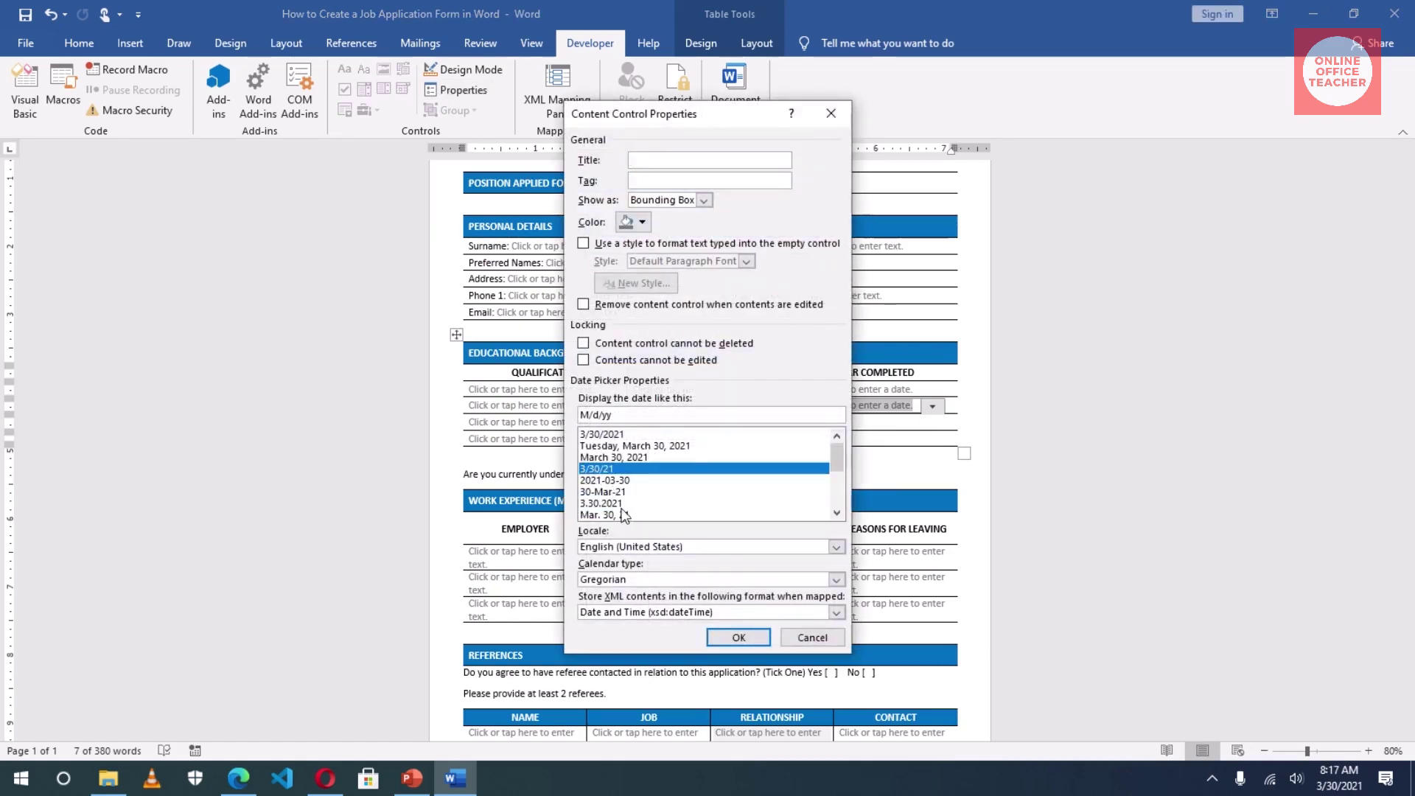
click(614, 492)
click(737, 638)
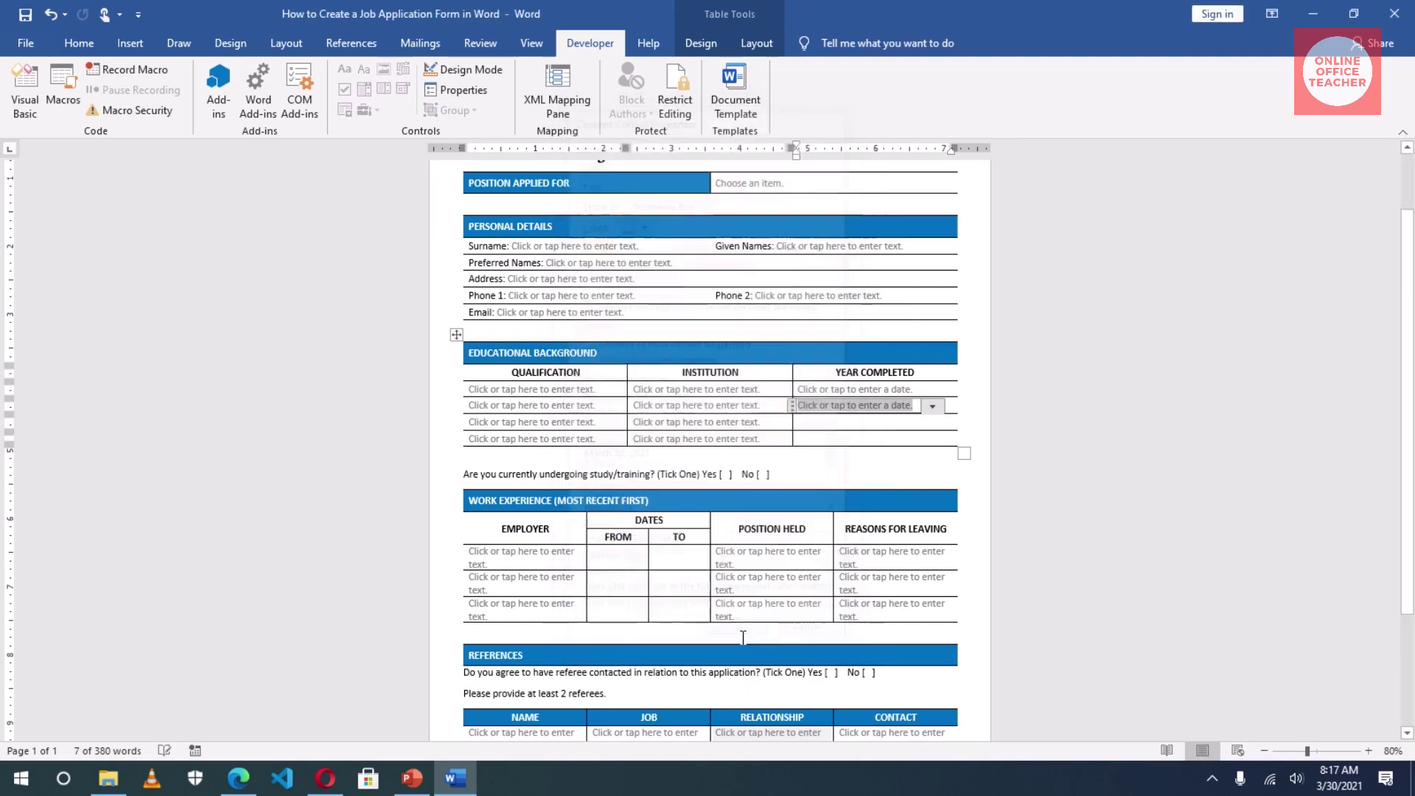
click(814, 424)
drag(813, 423, 815, 433)
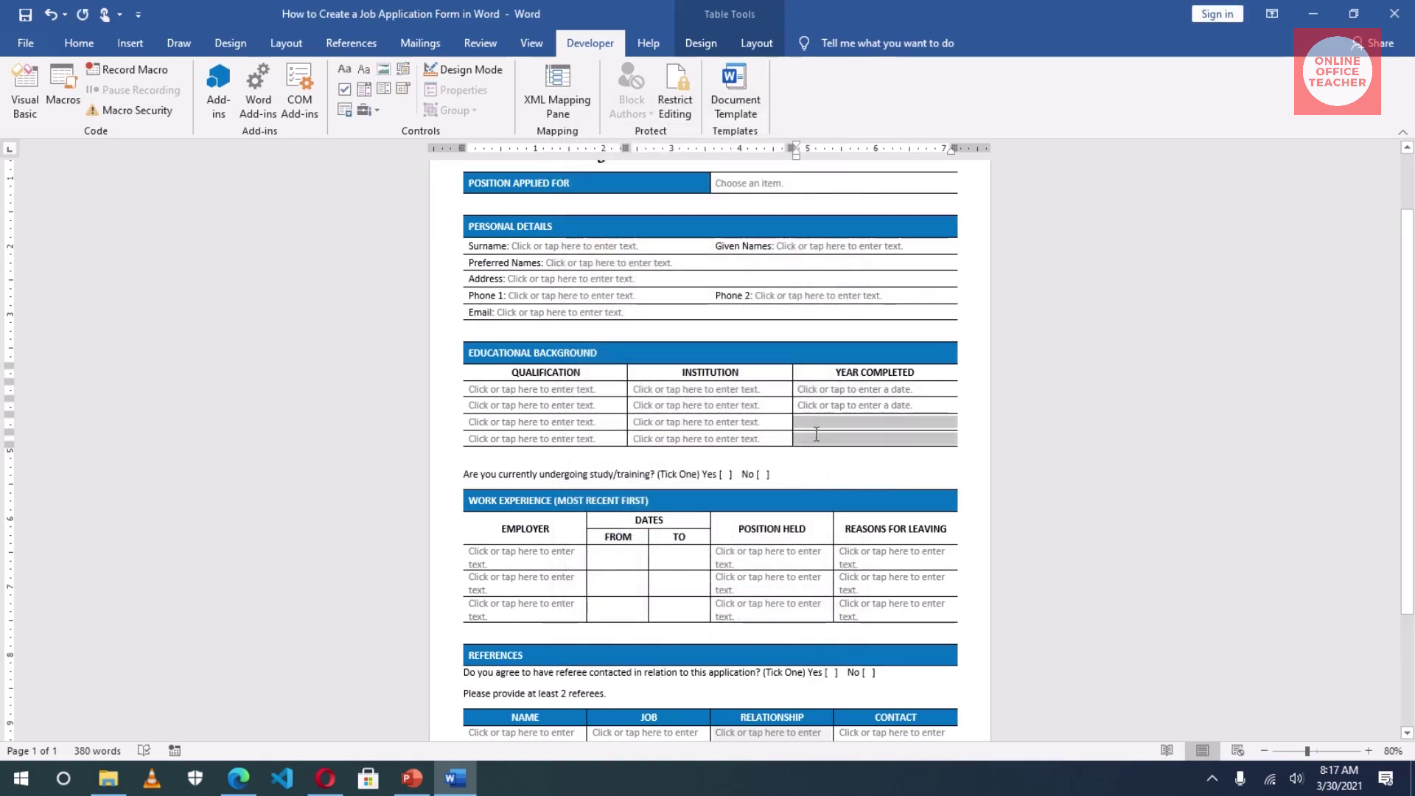
drag(604, 558, 683, 608)
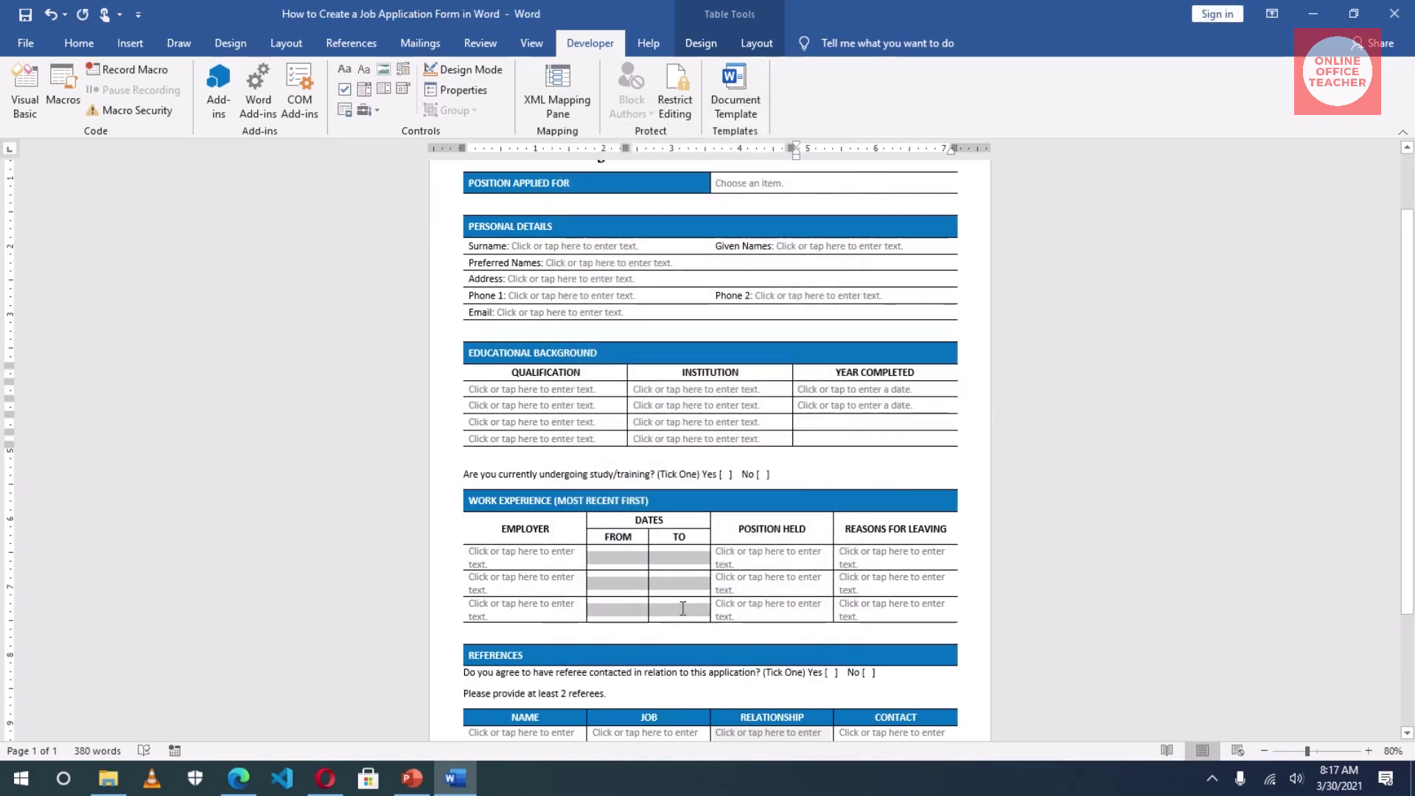
Step: Paste date pickers into the remaining Year Completed cells and every Work Experience From/To cell
click(830, 419)
key(ctrl+v)
key(Down)
key(ctrl+v)
click(617, 558)
key(ctrl+v)
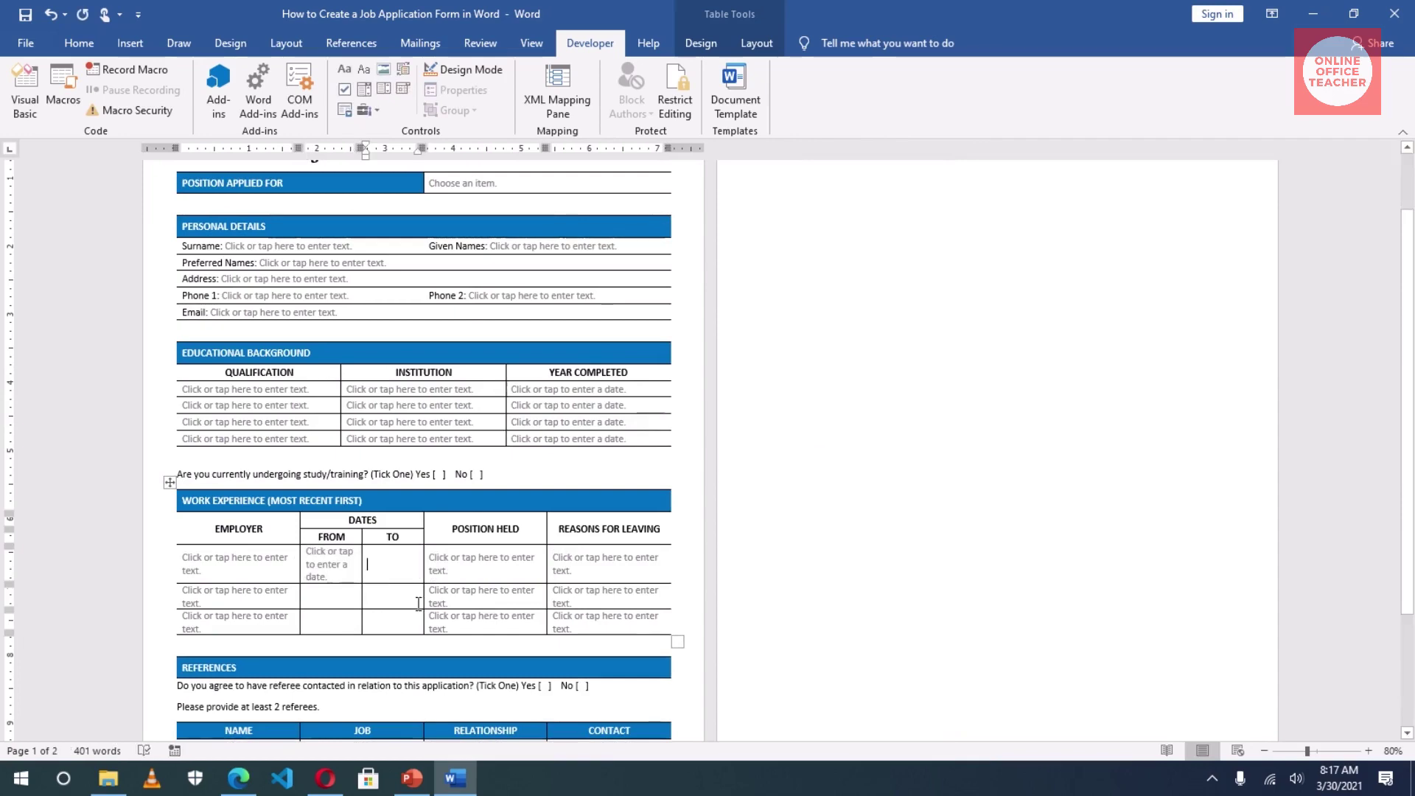
key(ctrl+v)
drag(418, 603, 309, 625)
key(ctrl+v)
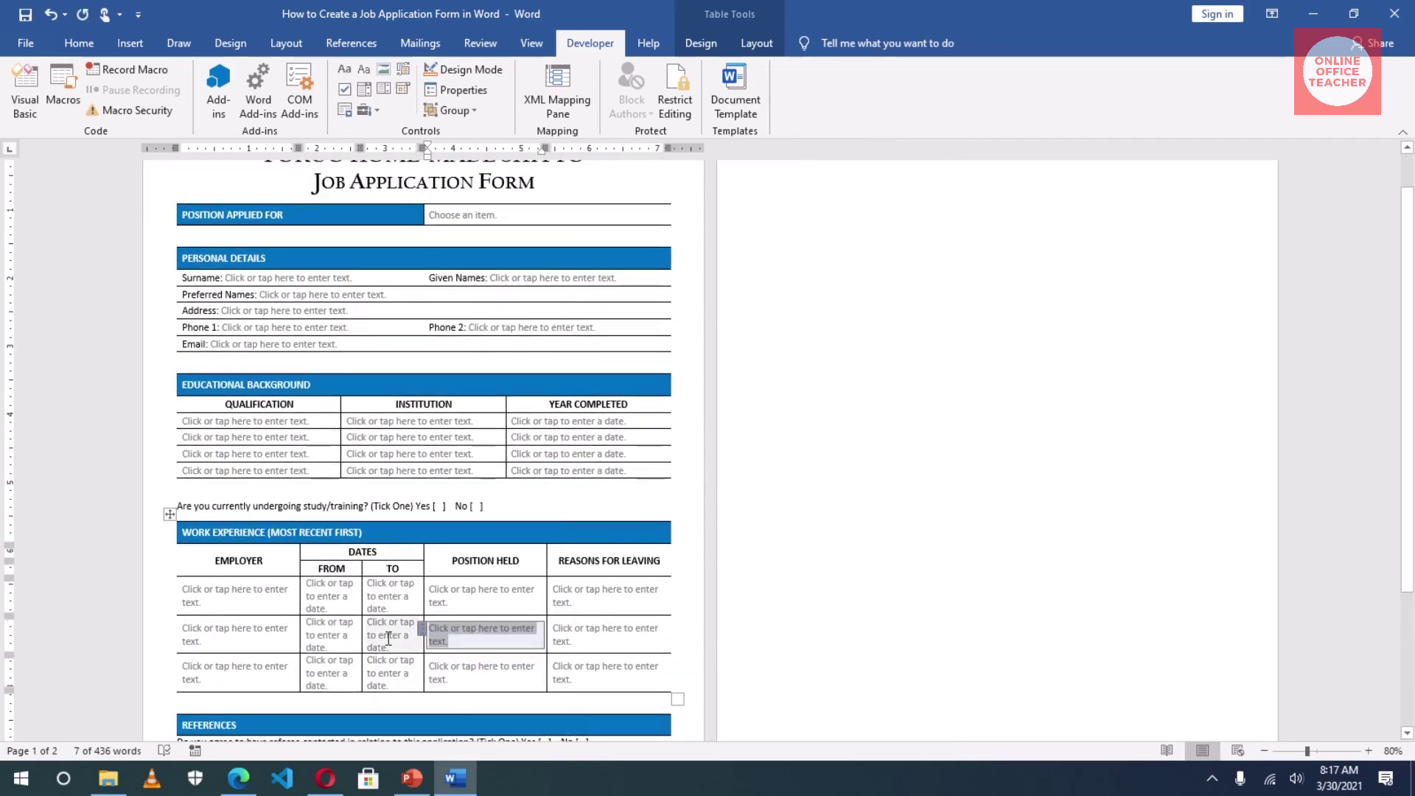
click(389, 638)
scroll(479, 663, down, 1)
scroll(521, 657, up, 2)
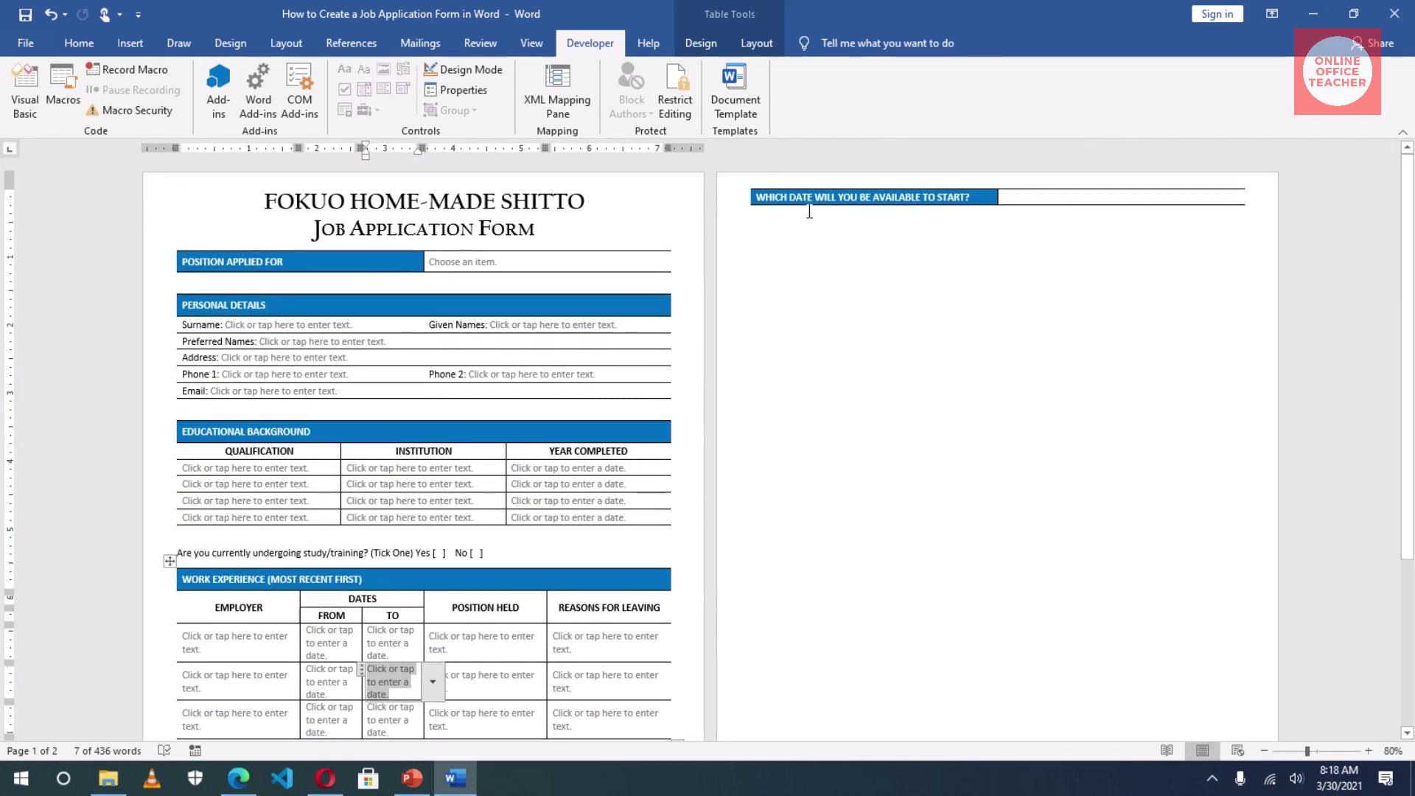
Step: Insert a date picker in d-MMM-yy format into the available-to-start answer cell
click(1057, 196)
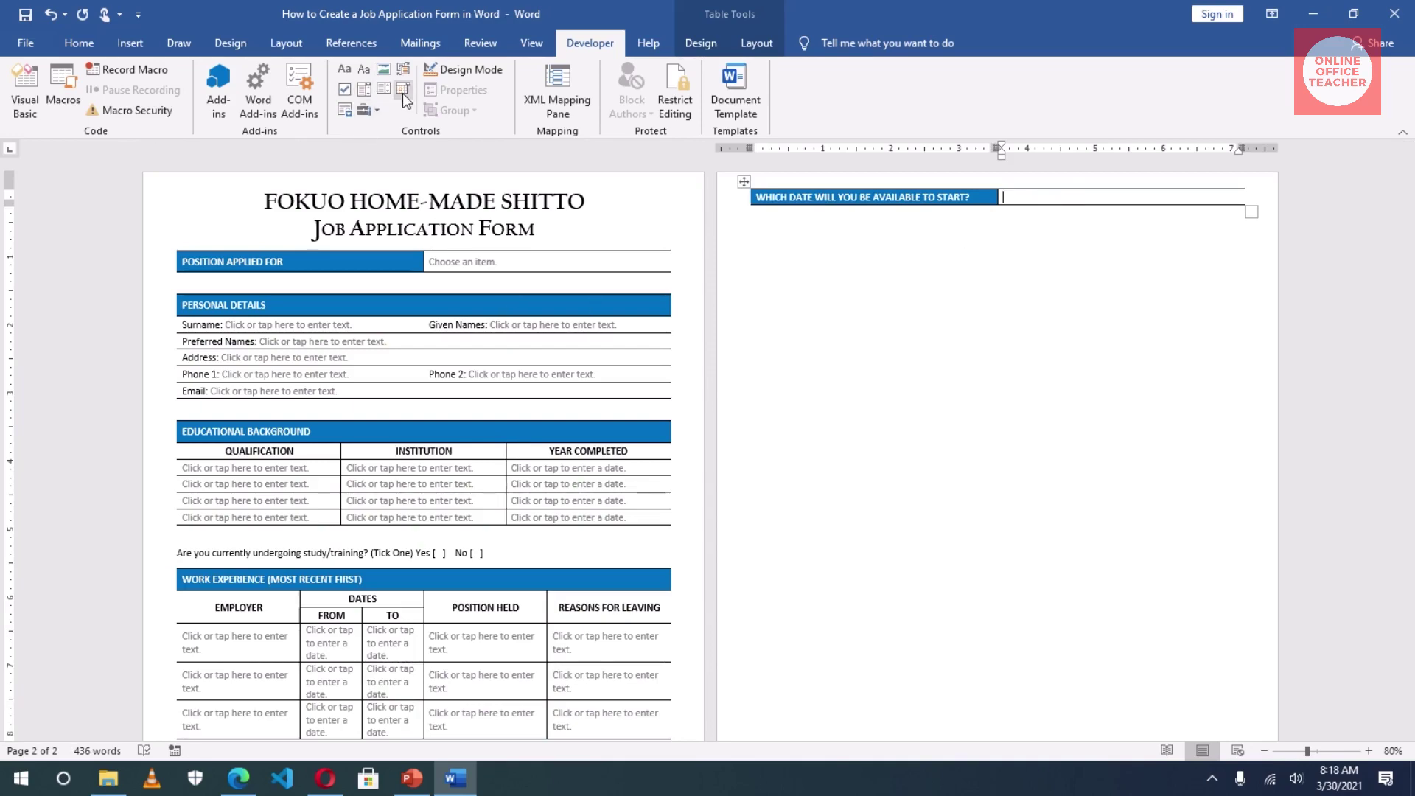
click(403, 92)
click(461, 90)
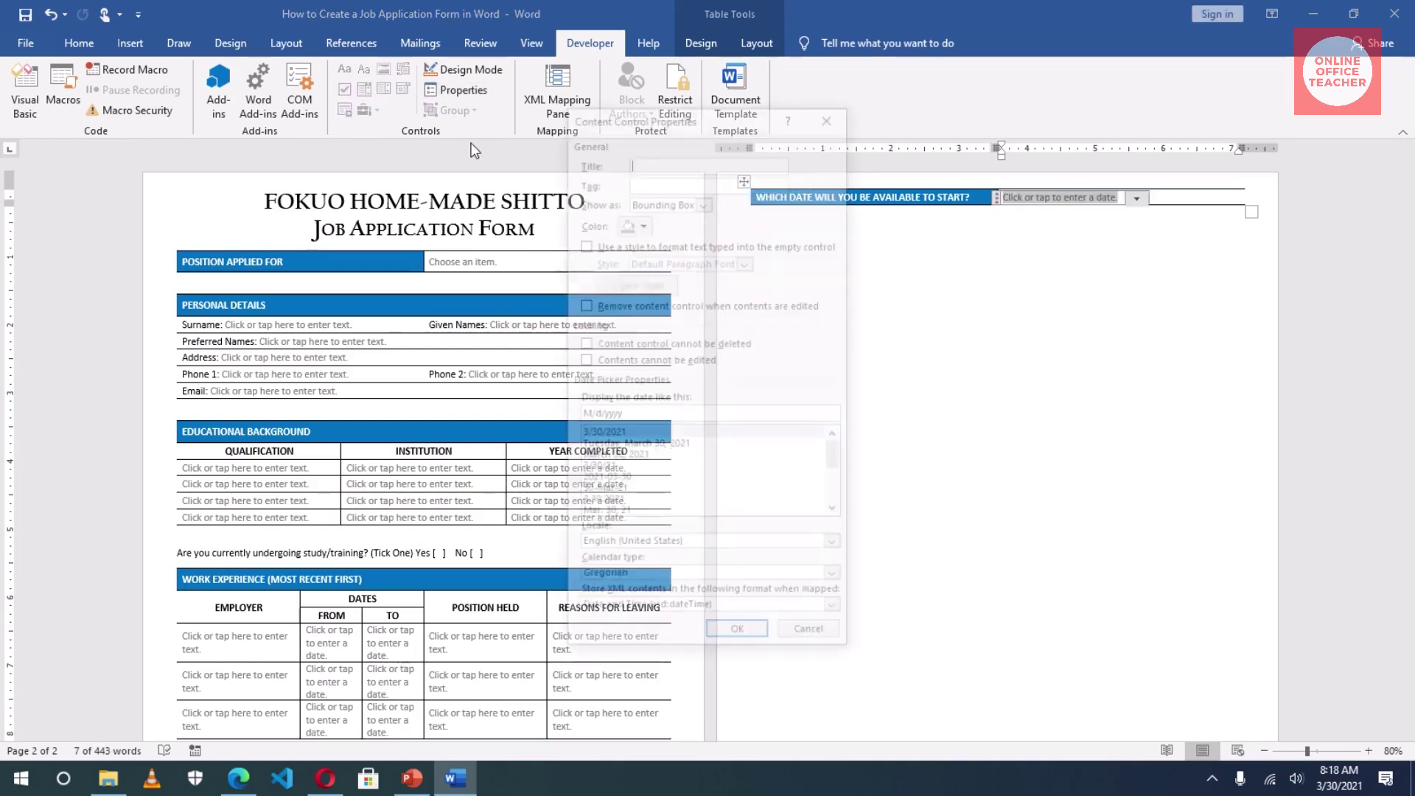
click(616, 491)
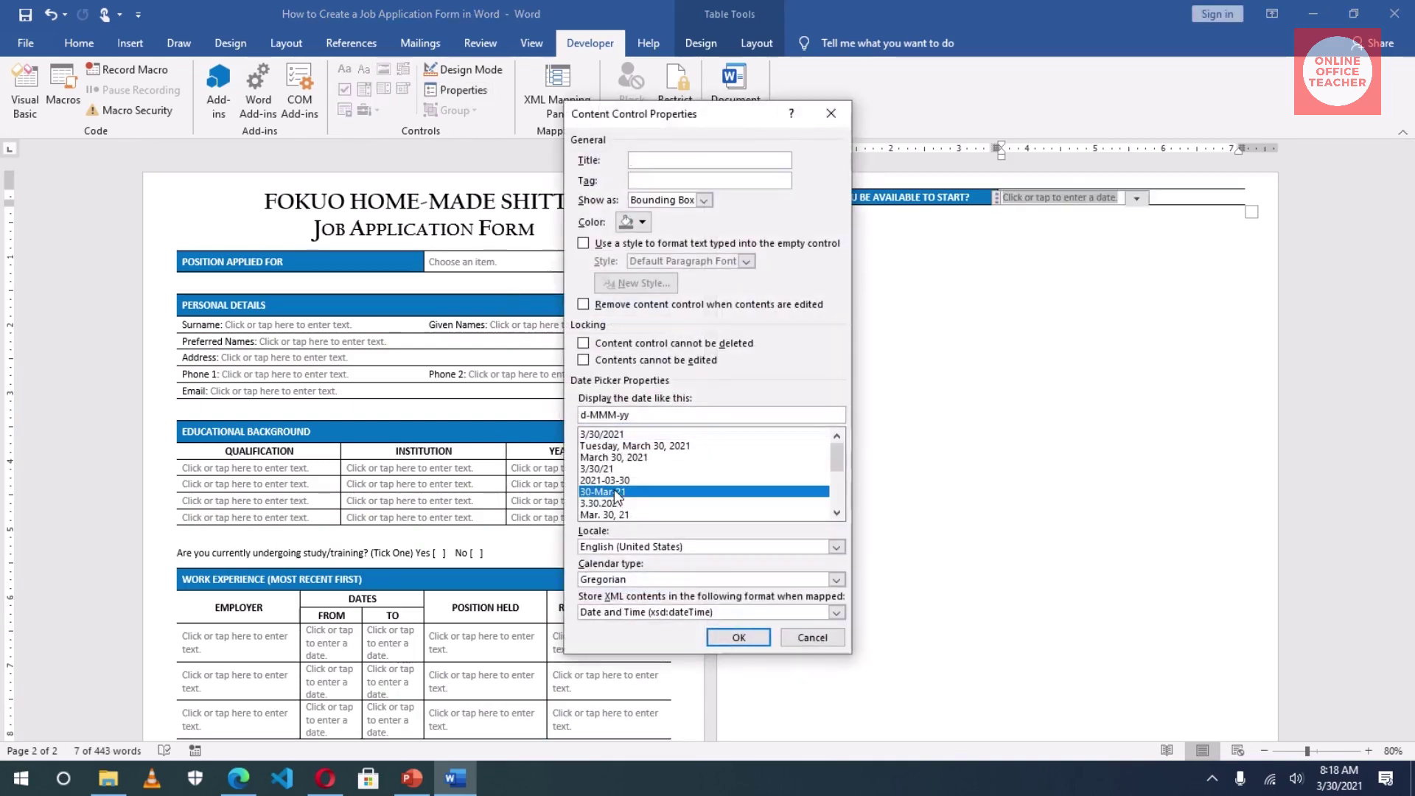
click(737, 638)
scroll(677, 636, down, 3)
scroll(579, 508, up, 2)
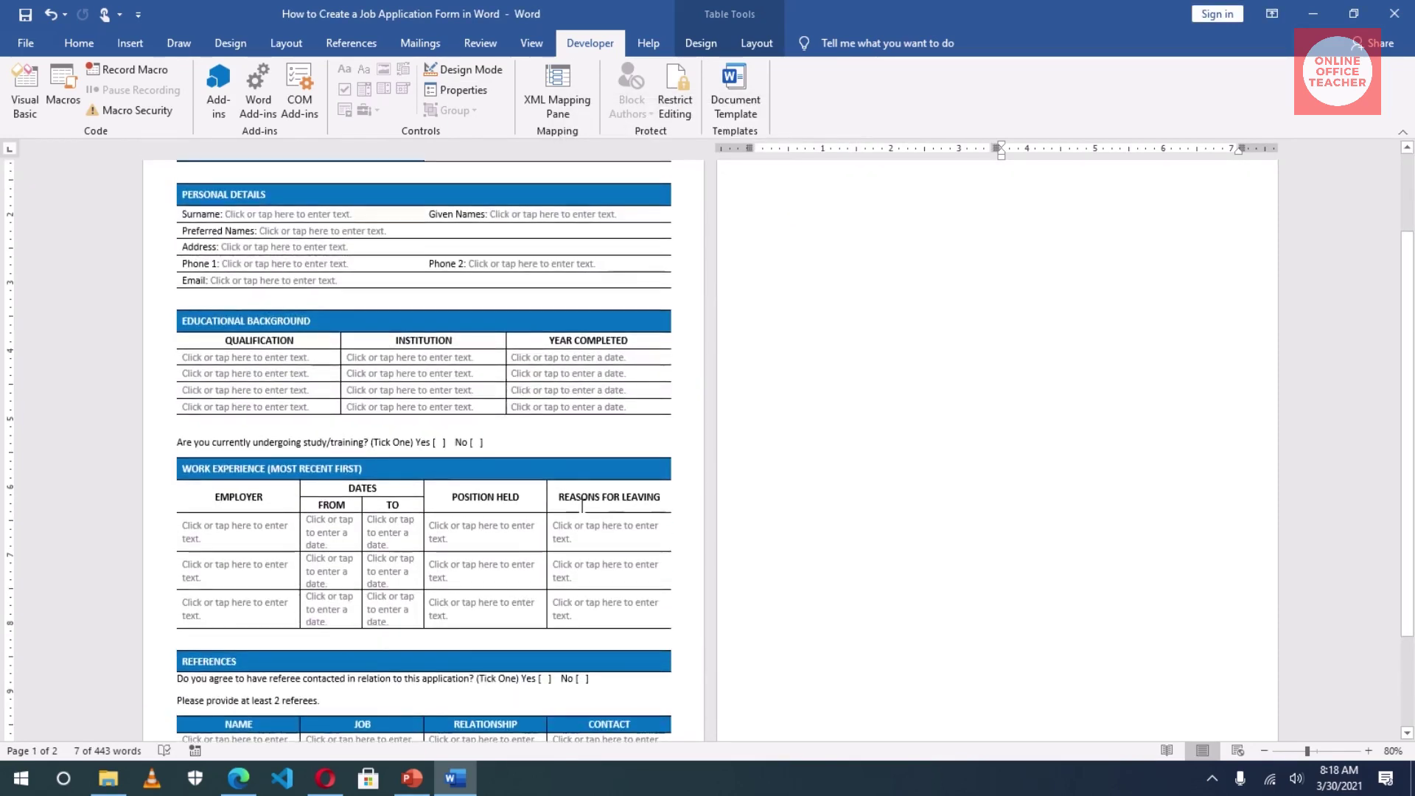
scroll(546, 575, down, 2)
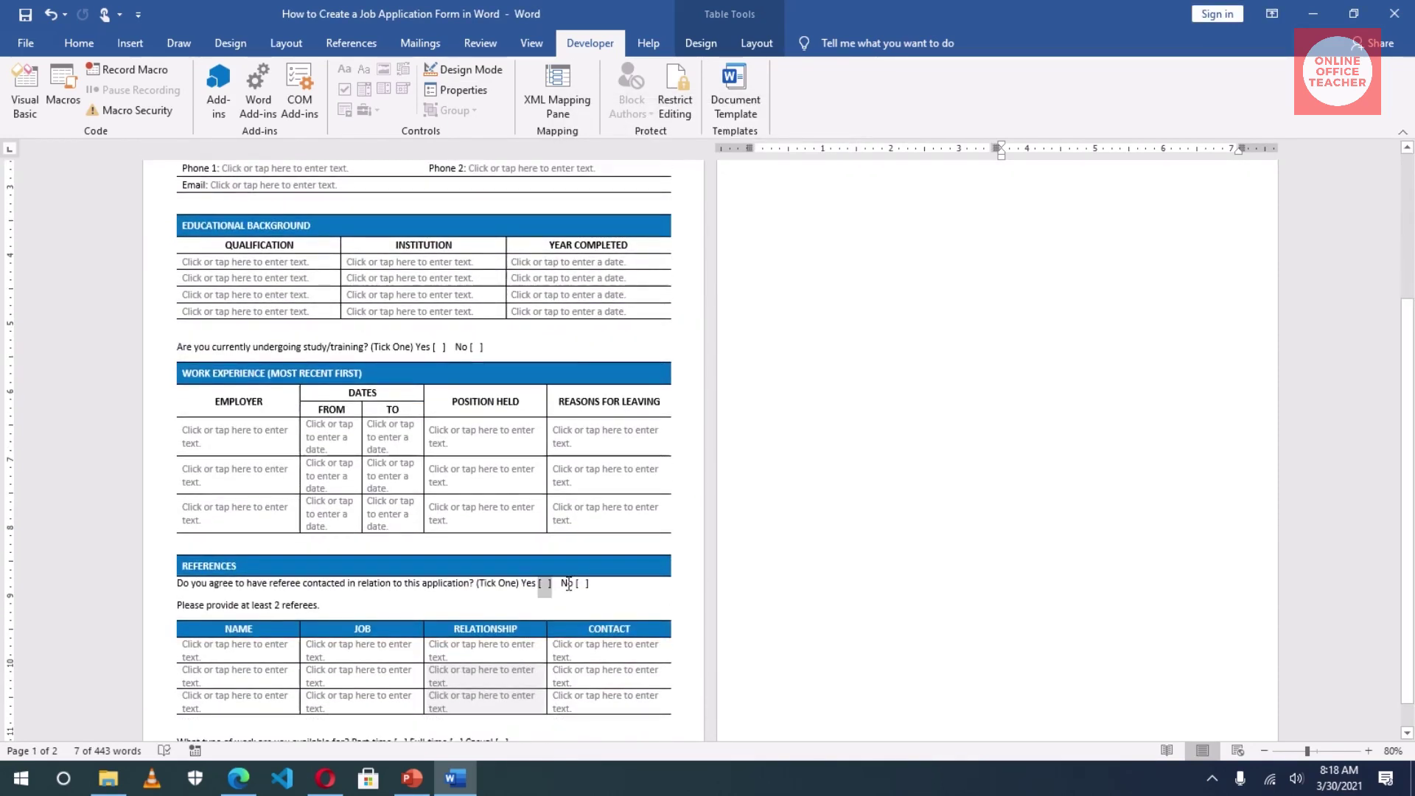
Step: Delete the [ ] brackets after Yes and No in the referee question, then insert a check box after Yes
click(545, 583)
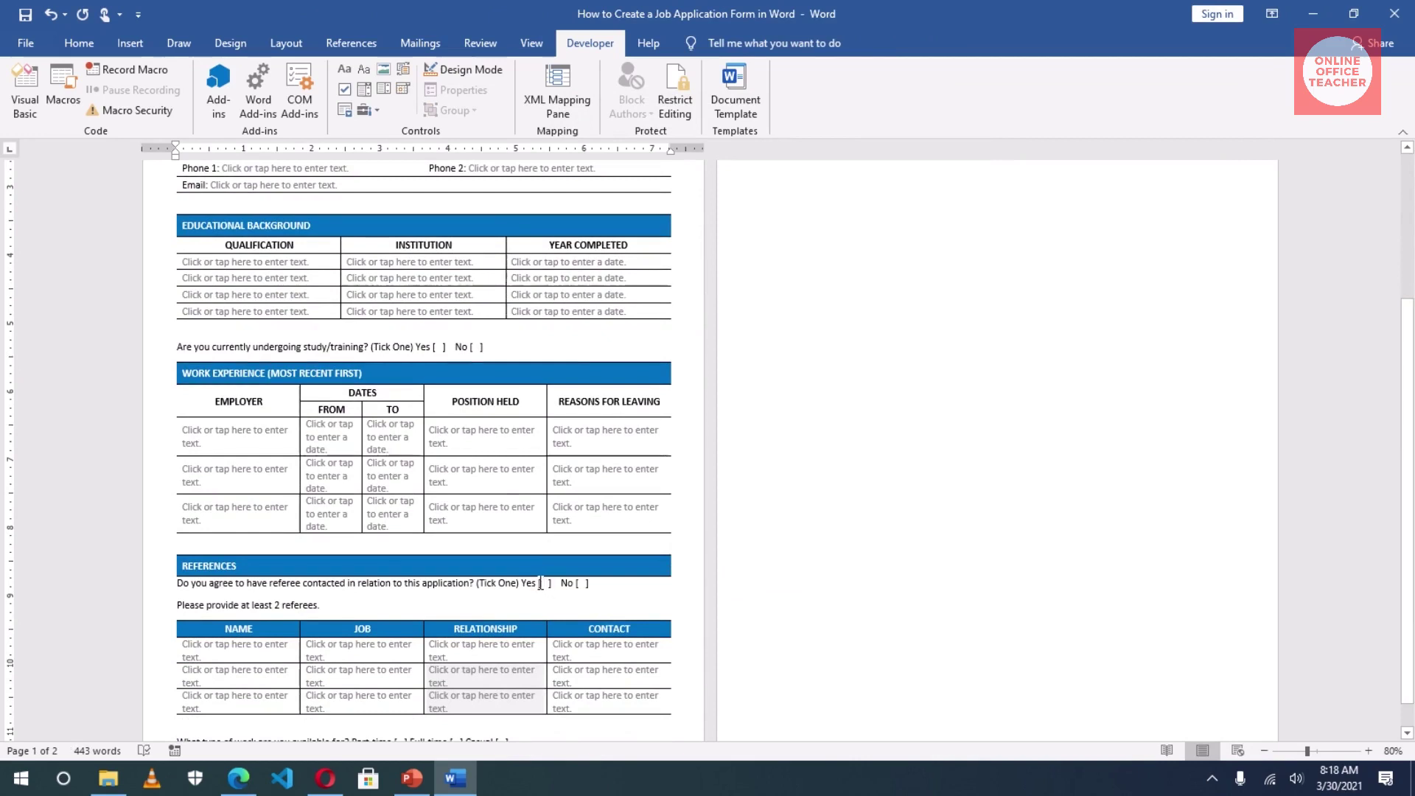
drag(539, 583, 554, 586)
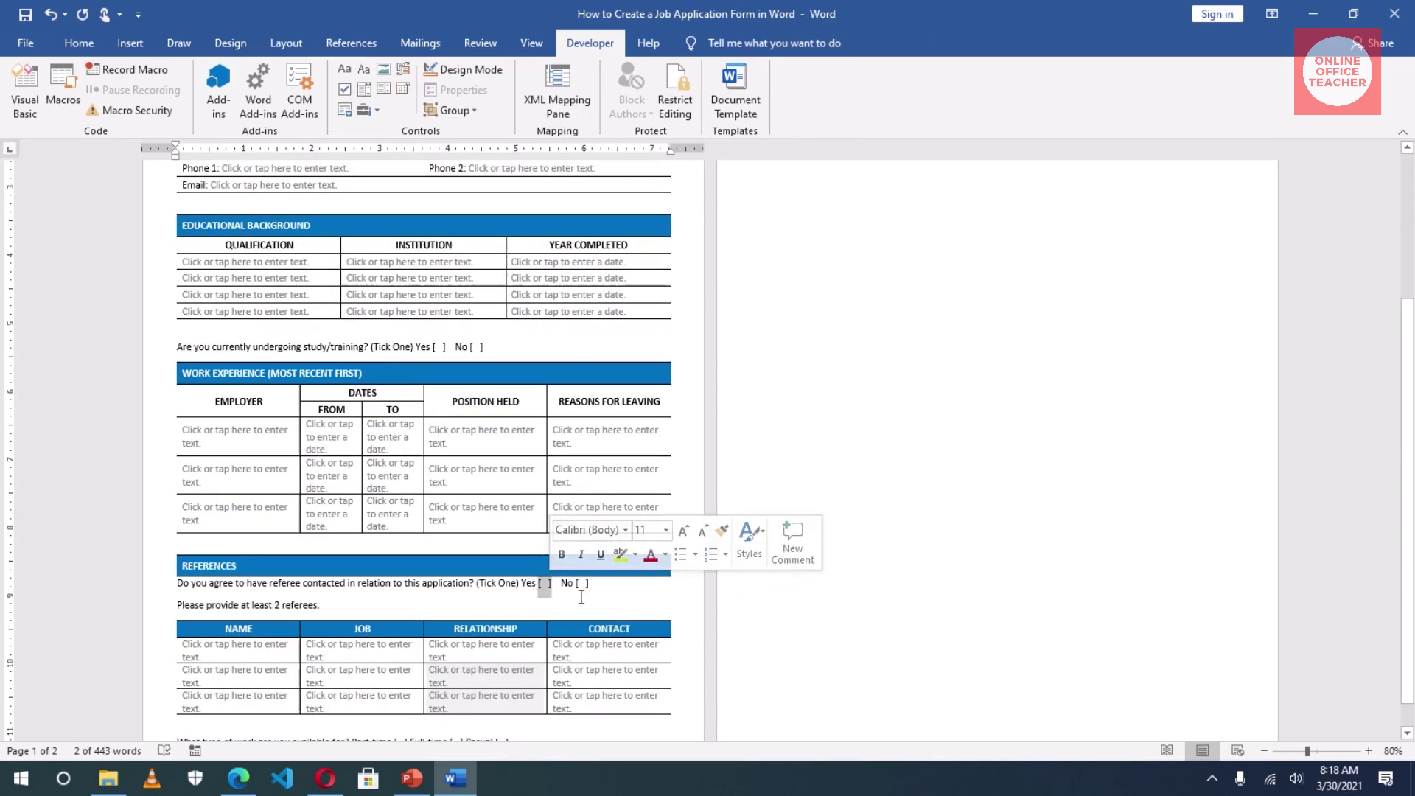
key(Delete)
click(579, 583)
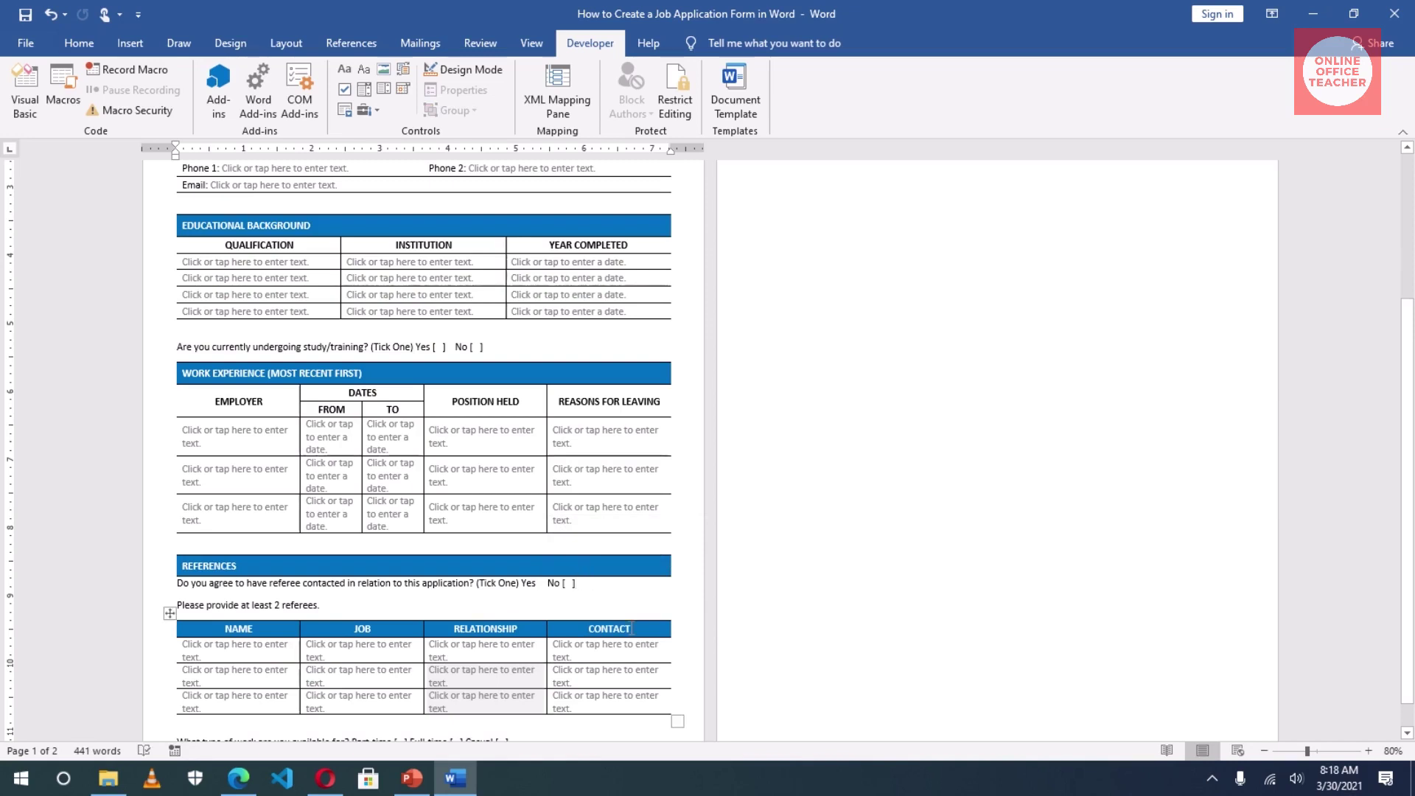
key(BackSpace)
key(BackSpace)
key(BackSpace)
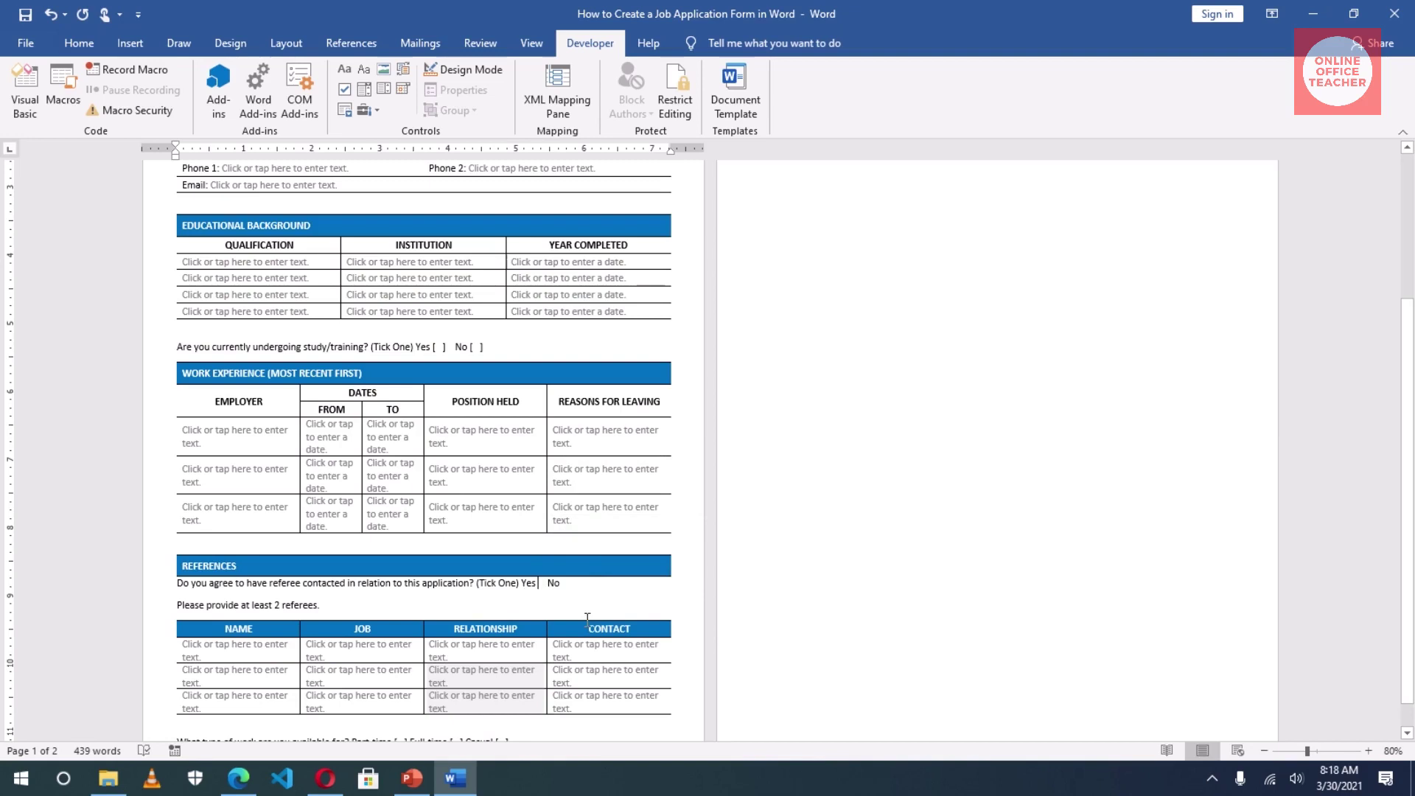
click(538, 584)
click(343, 87)
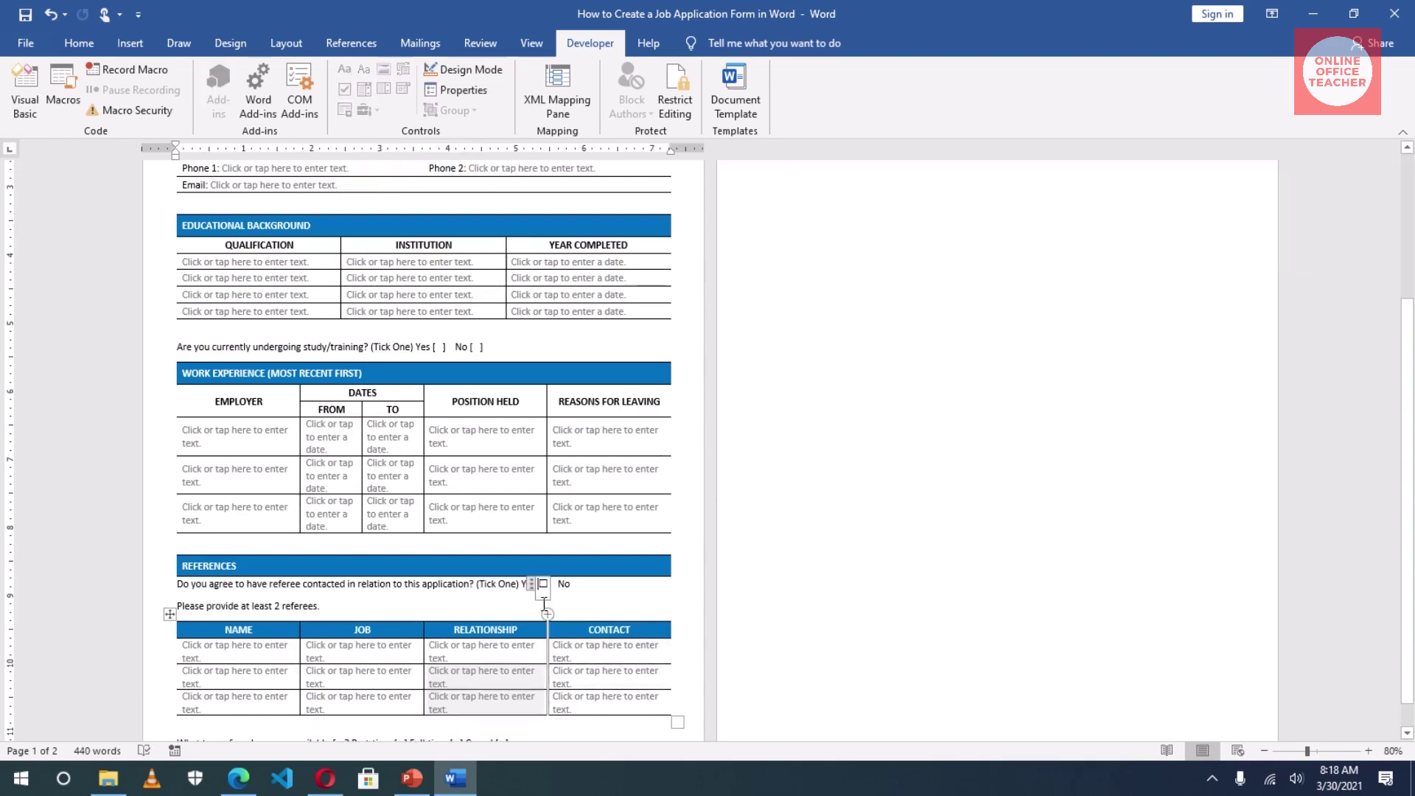
Step: Open the Yes check box's properties and preview its checked-symbol chooser, cancelling without changes
click(462, 90)
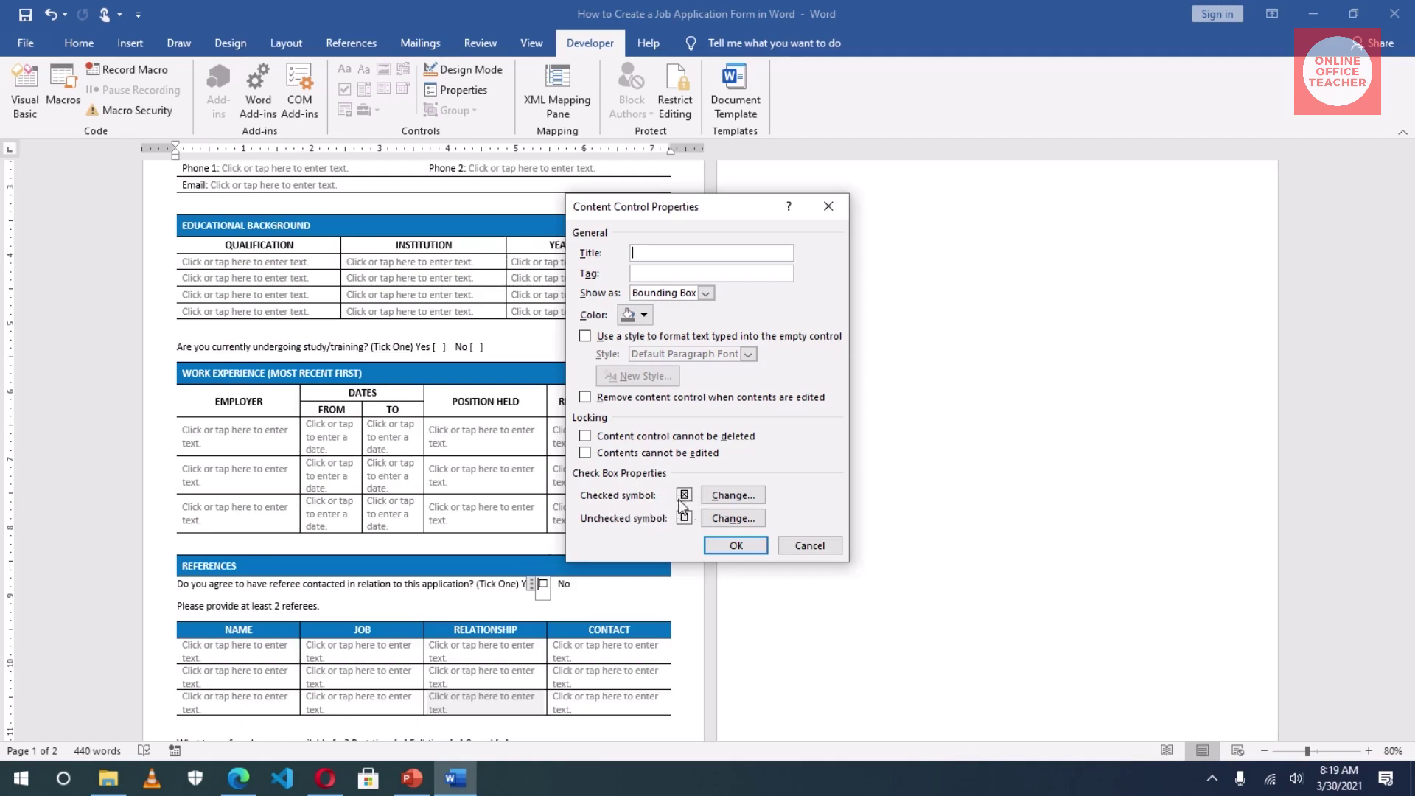
click(722, 496)
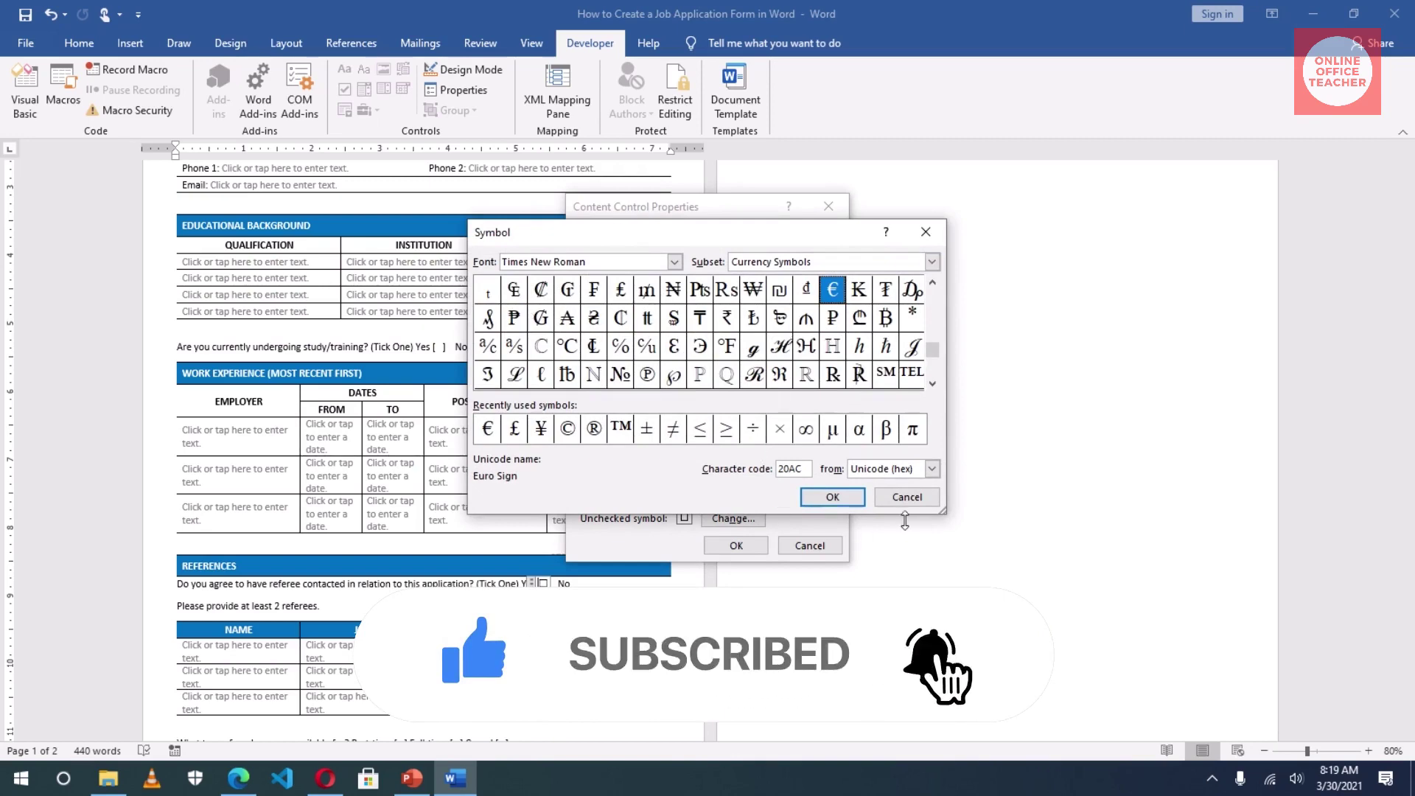
click(903, 498)
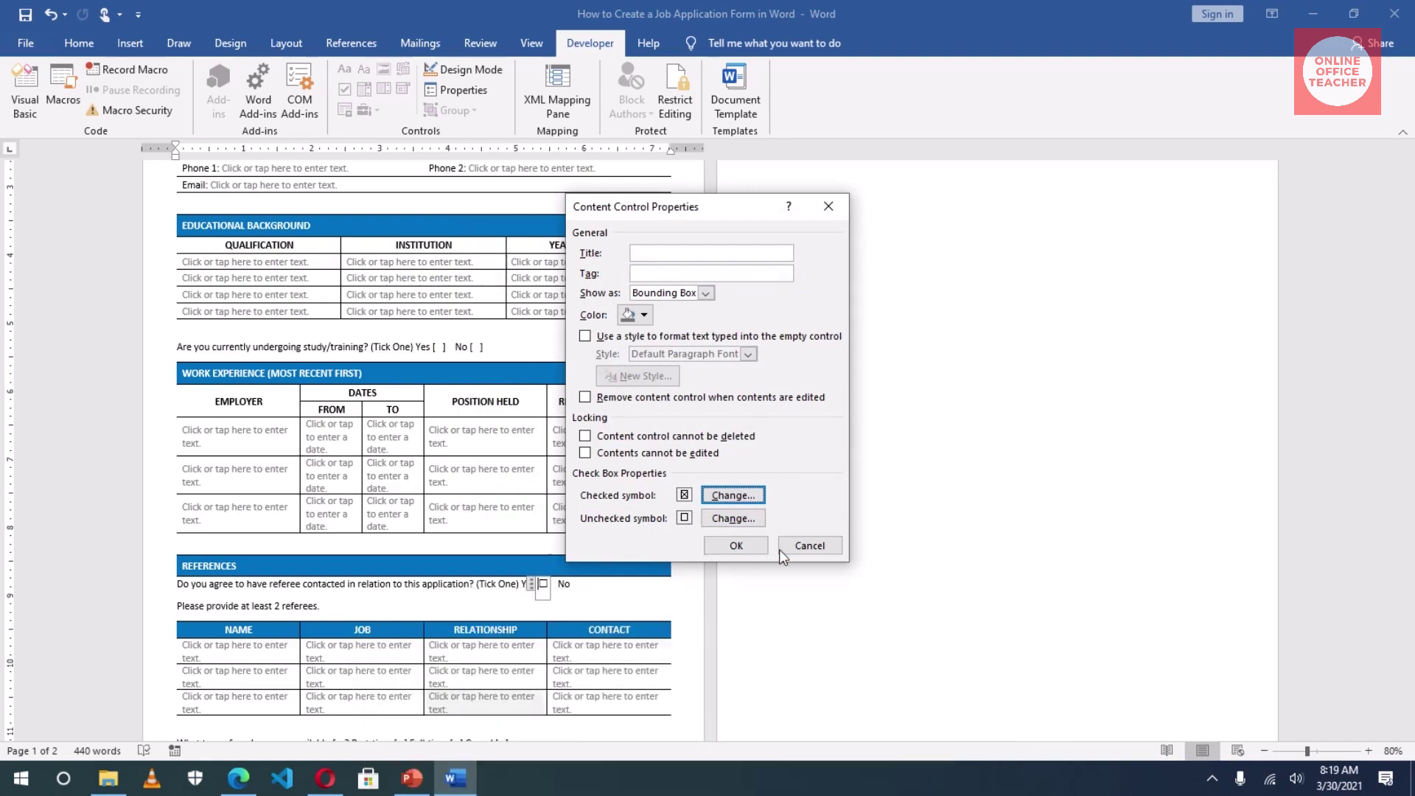
Step: Confirm the check box properties and add a check box after the referee question's No
click(736, 545)
scroll(582, 549, down, 1)
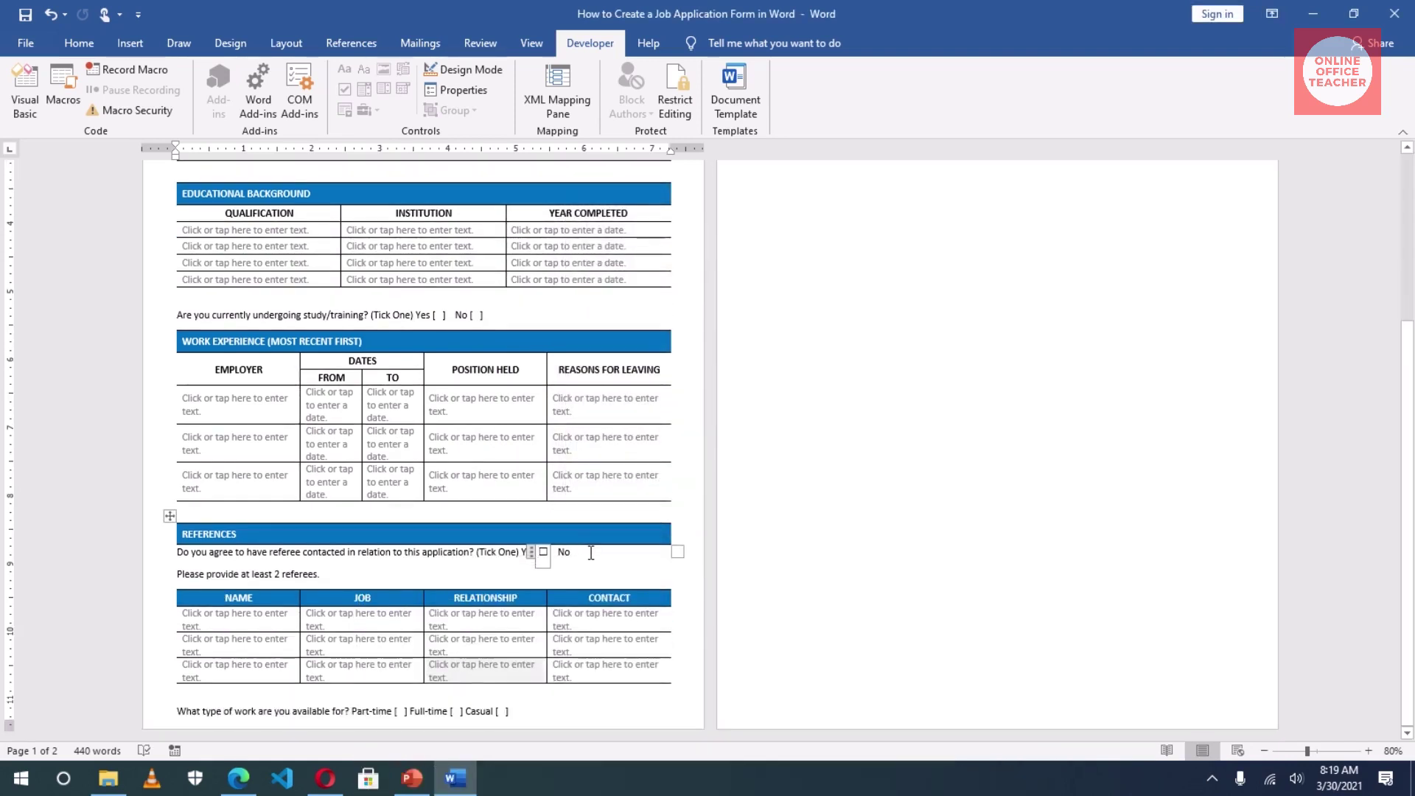
click(590, 552)
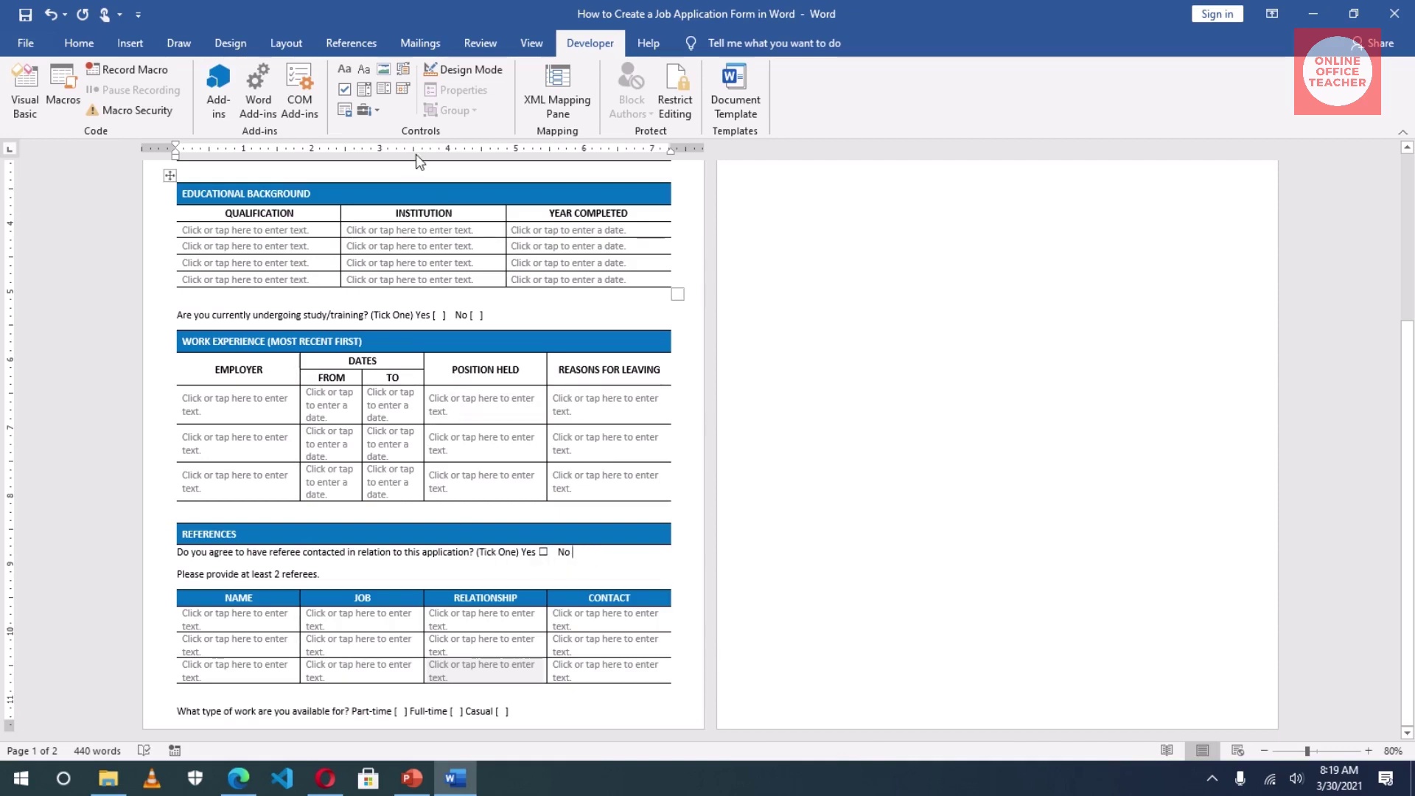
click(343, 91)
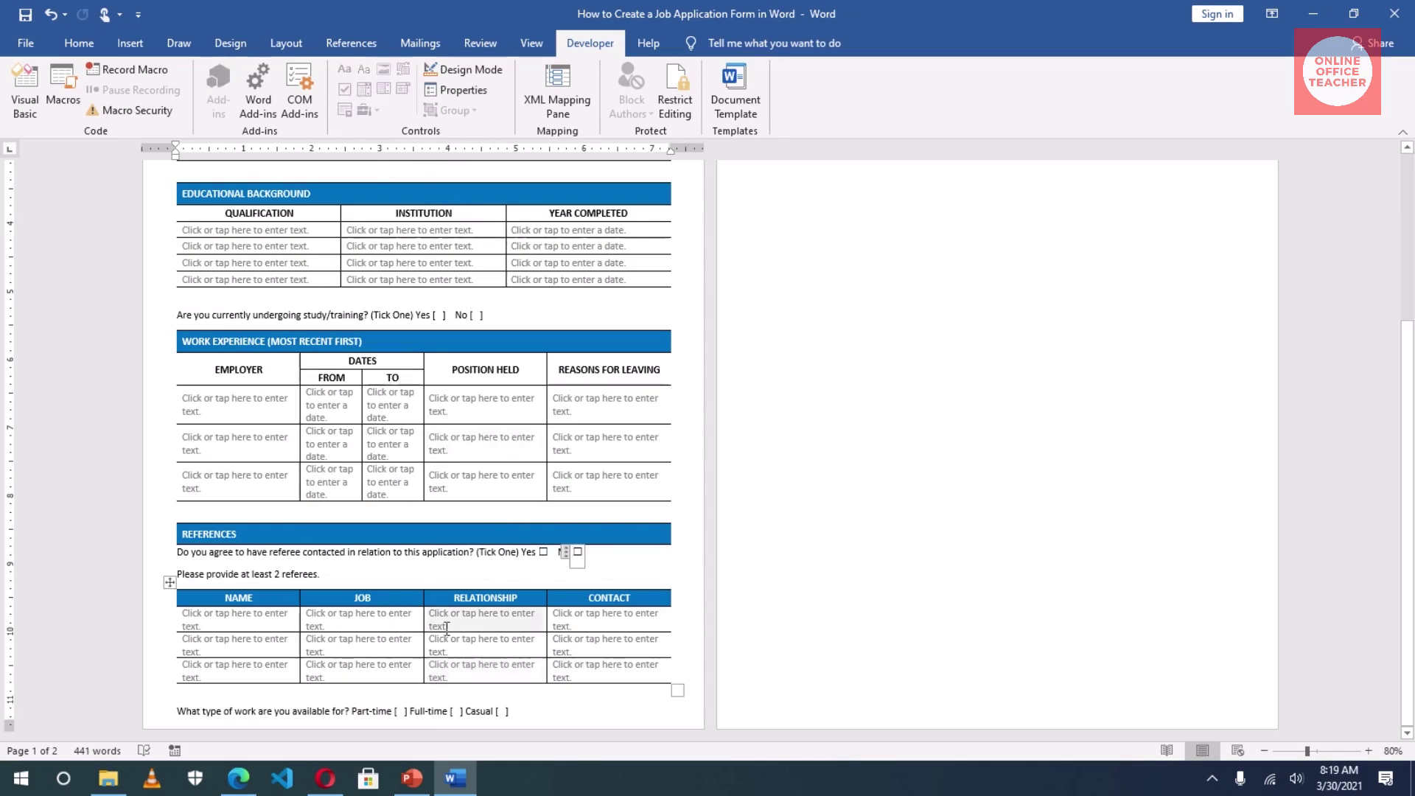
Step: Replace the study question's Yes and No brackets with check boxes
click(438, 315)
drag(445, 314, 446, 315)
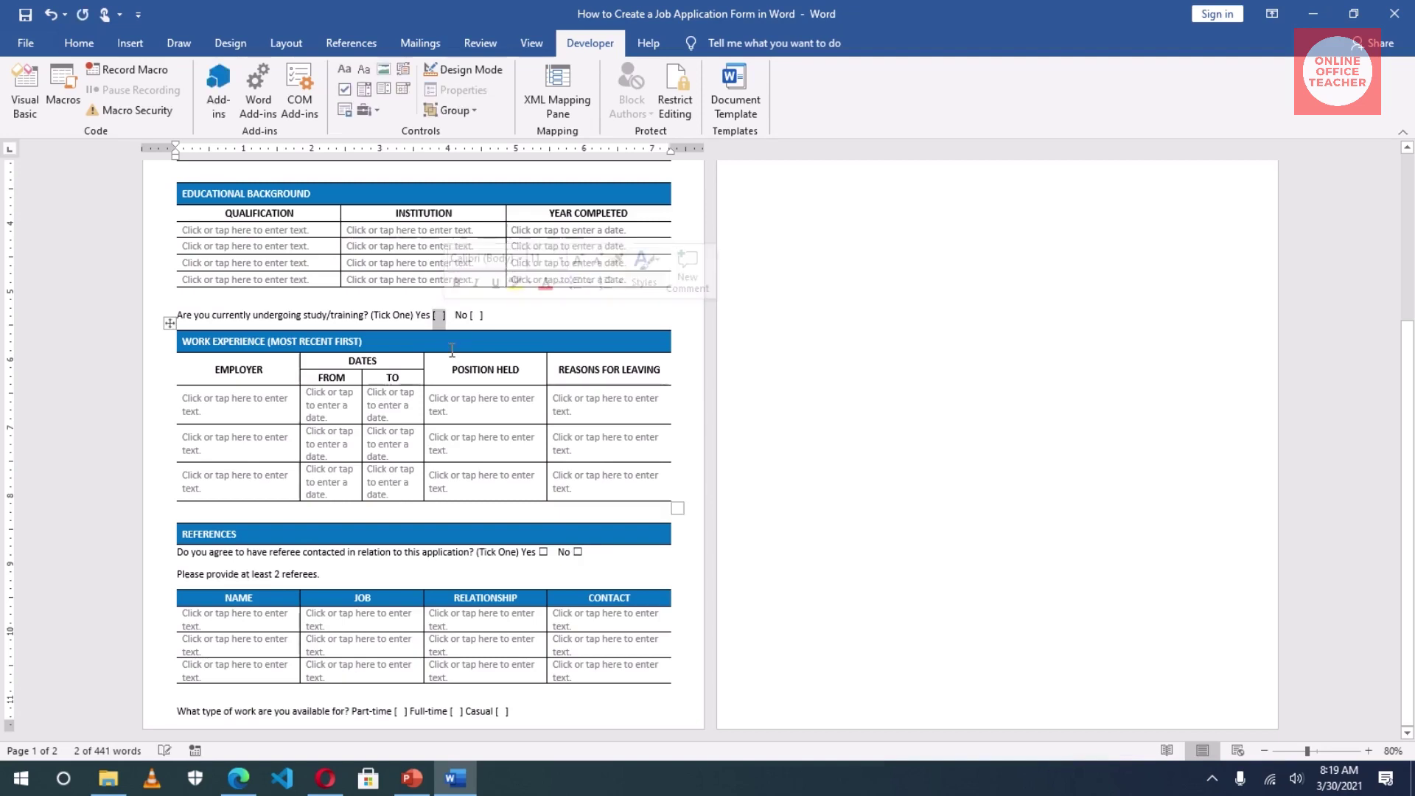
key(Delete)
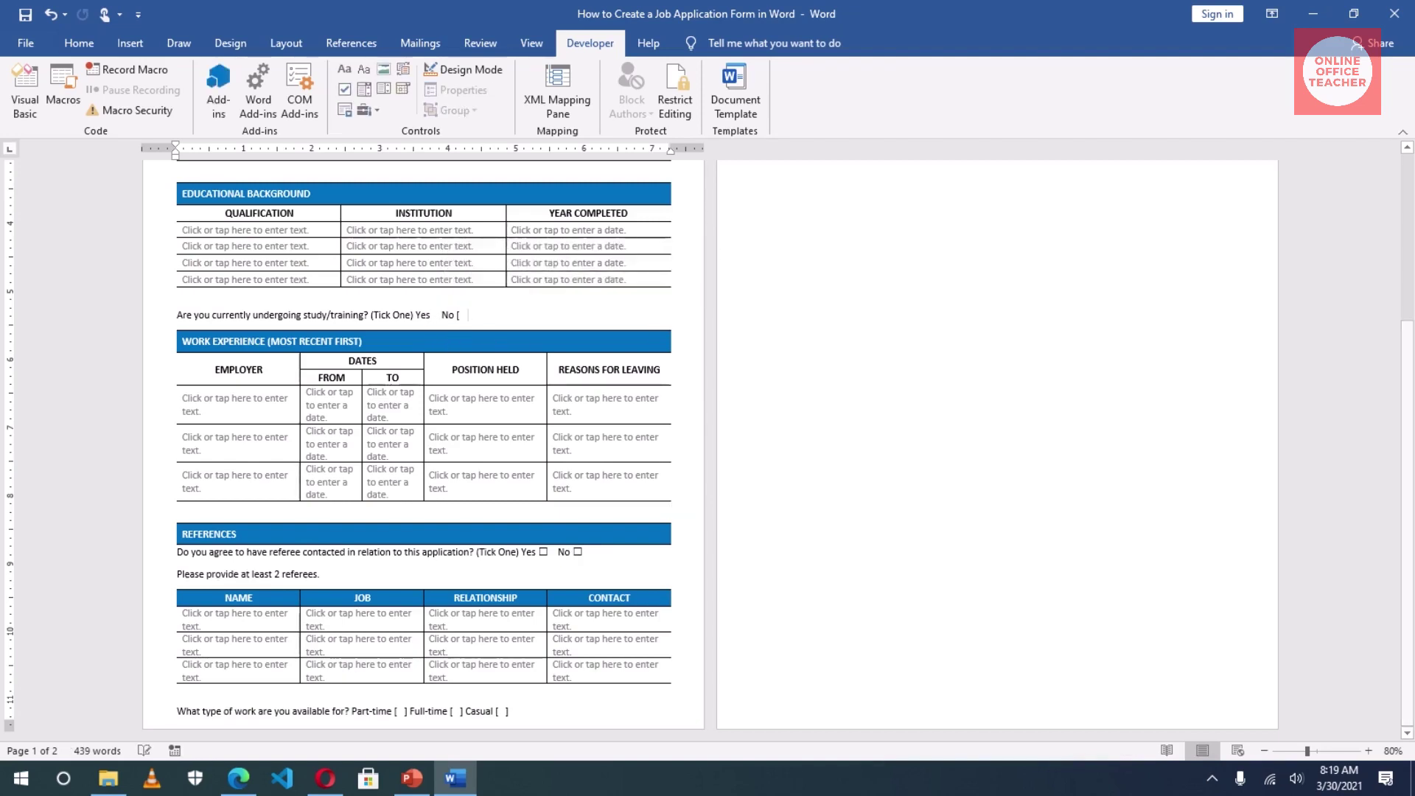
drag(461, 314, 446, 315)
key(Delete)
key(Left)
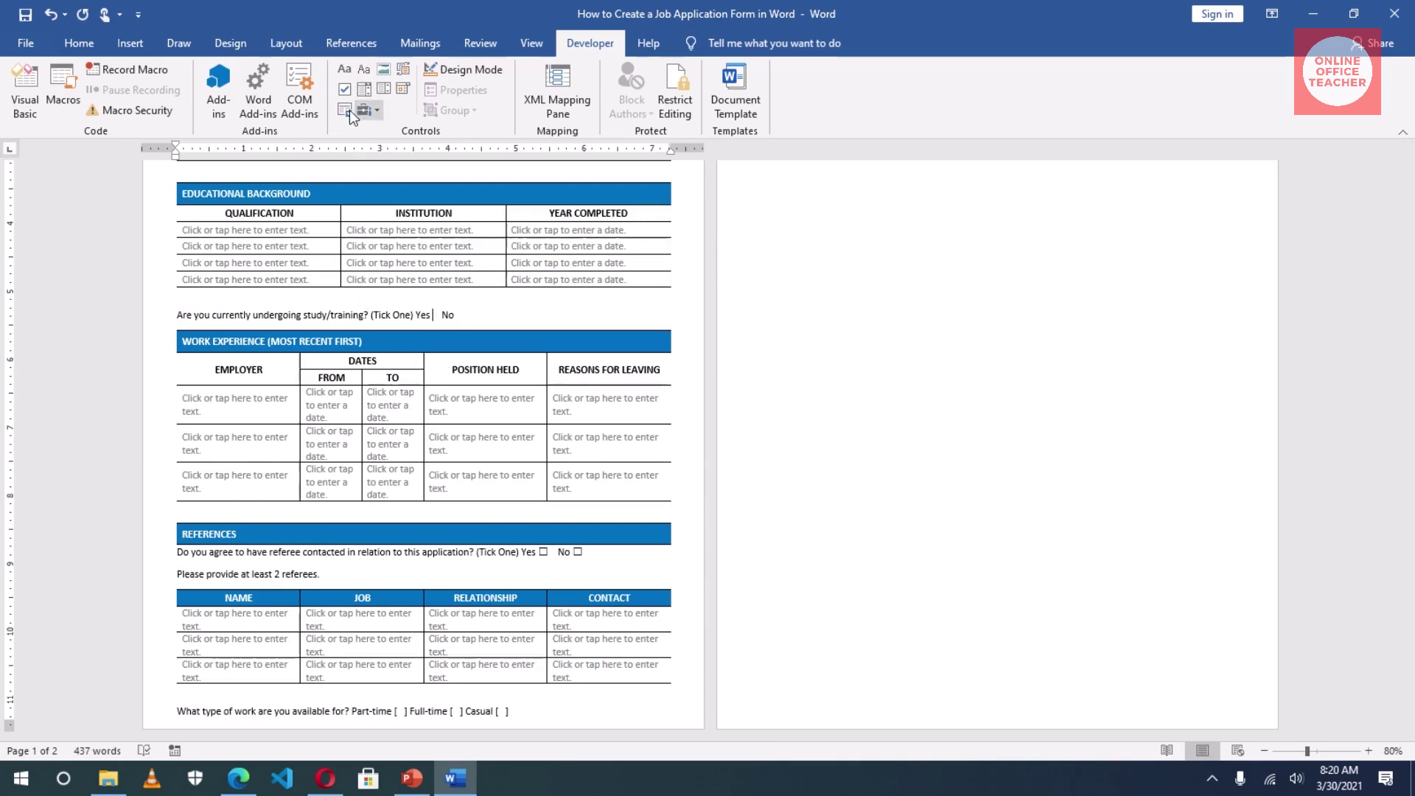
click(345, 90)
click(482, 315)
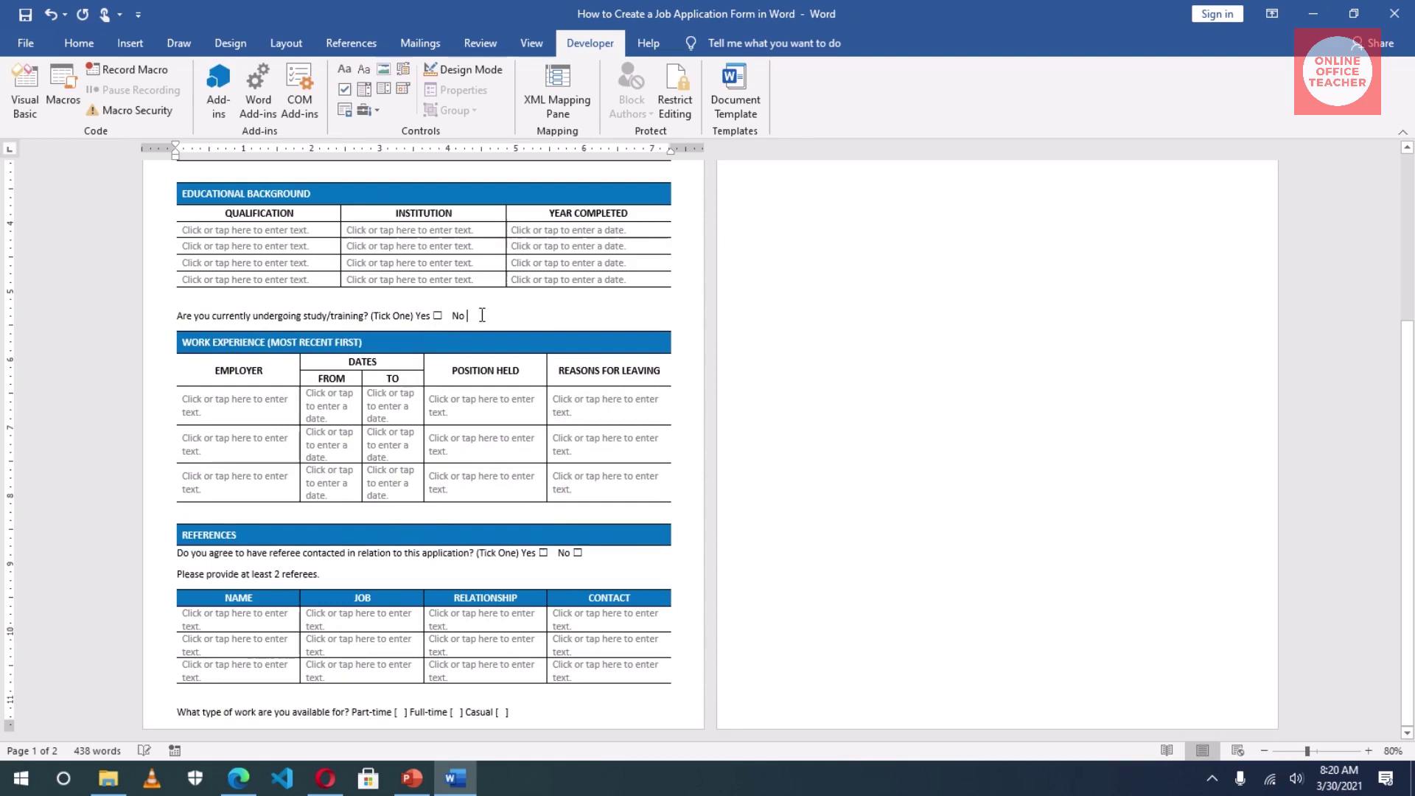
click(344, 90)
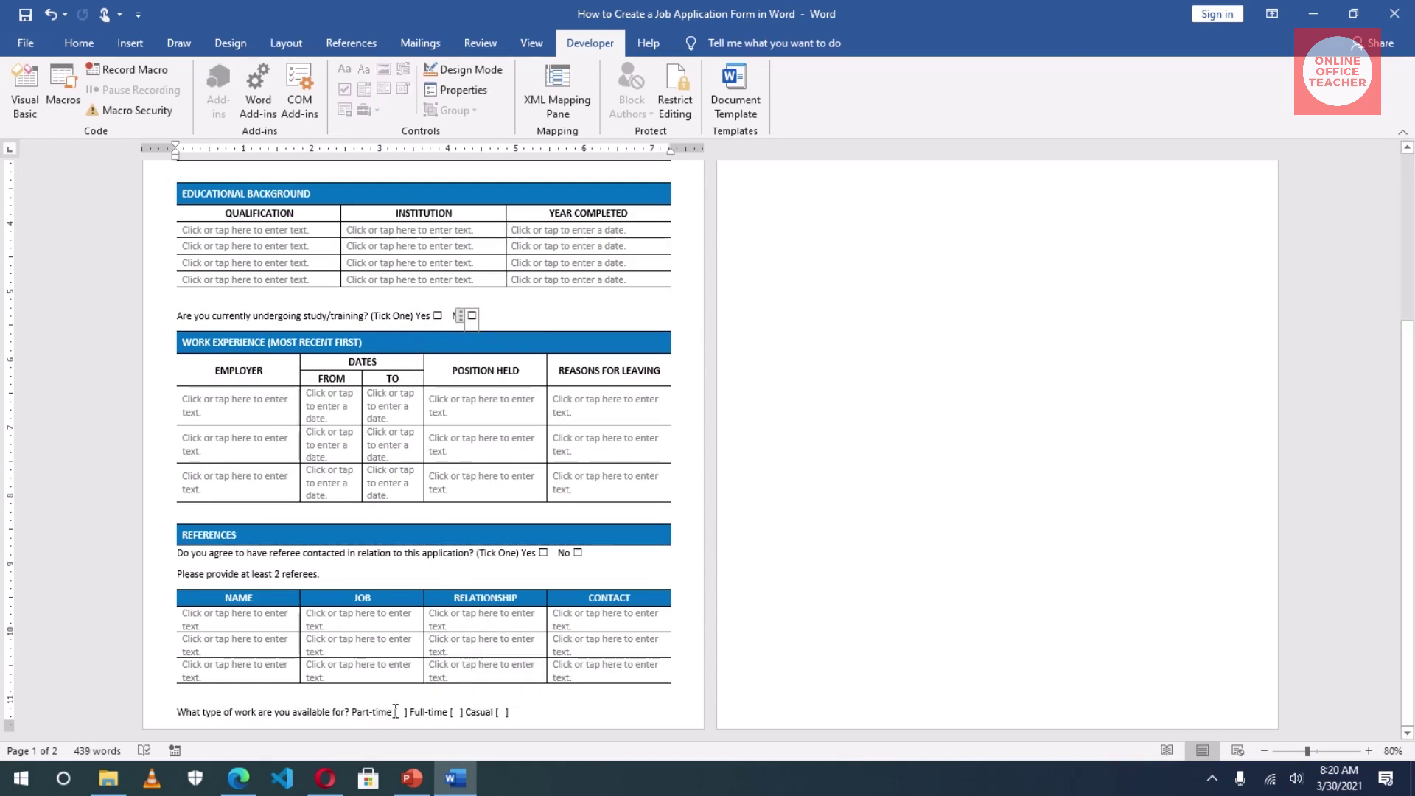
Step: Replace the brackets after Part-time, Full-time and Casual with check boxes
drag(395, 711, 410, 712)
key(Delete)
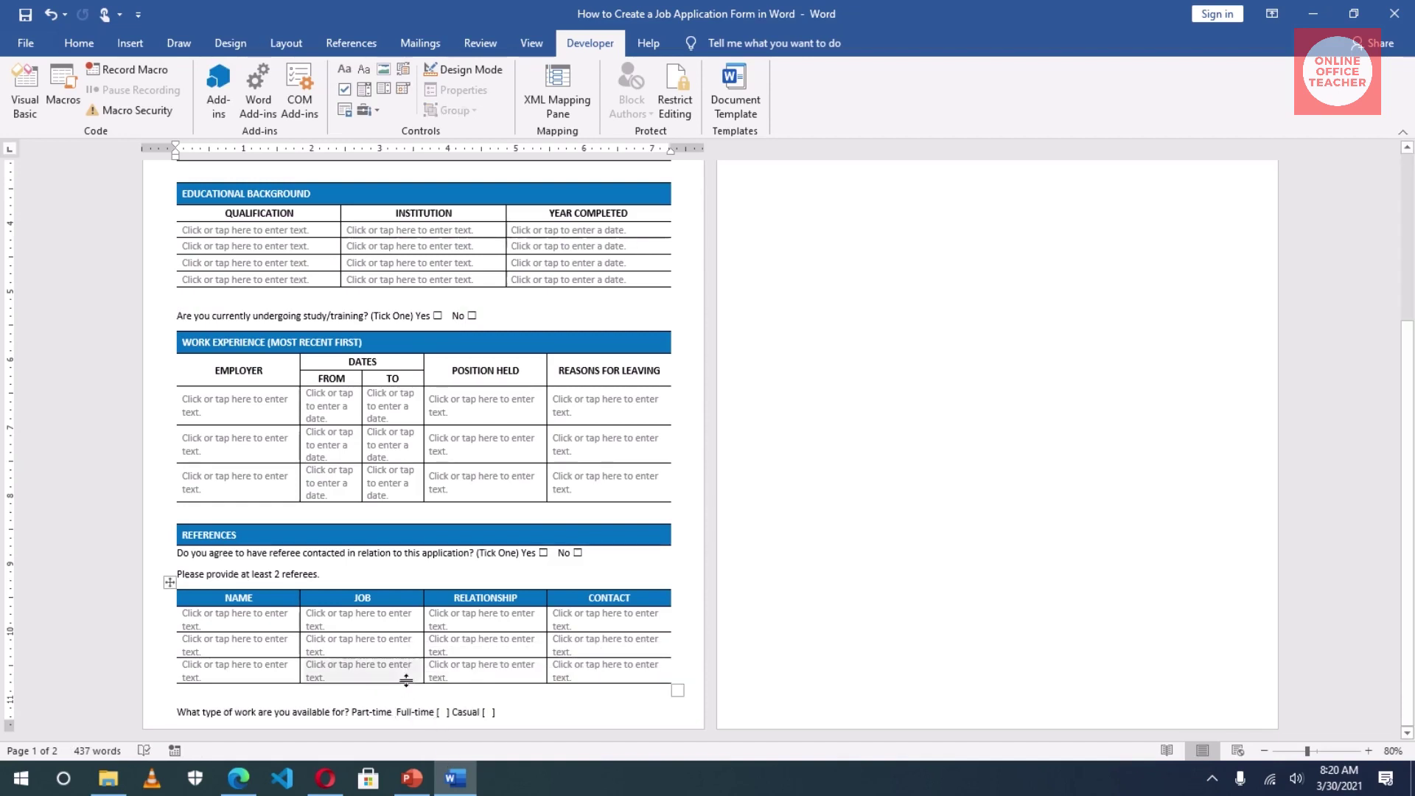
click(344, 89)
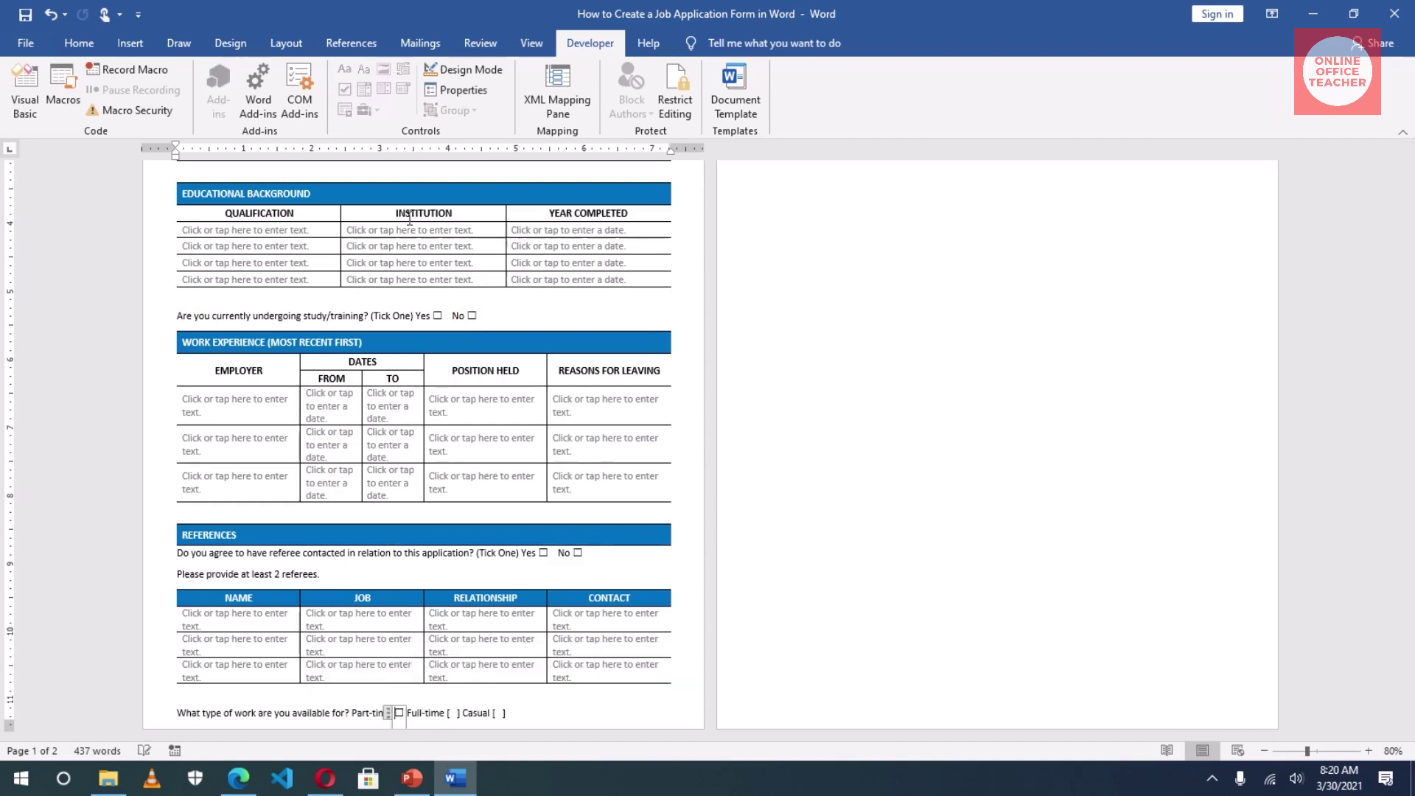
click(466, 713)
key(BackSpace)
key(BackSpace)
key(BackSpace)
key(BackSpace)
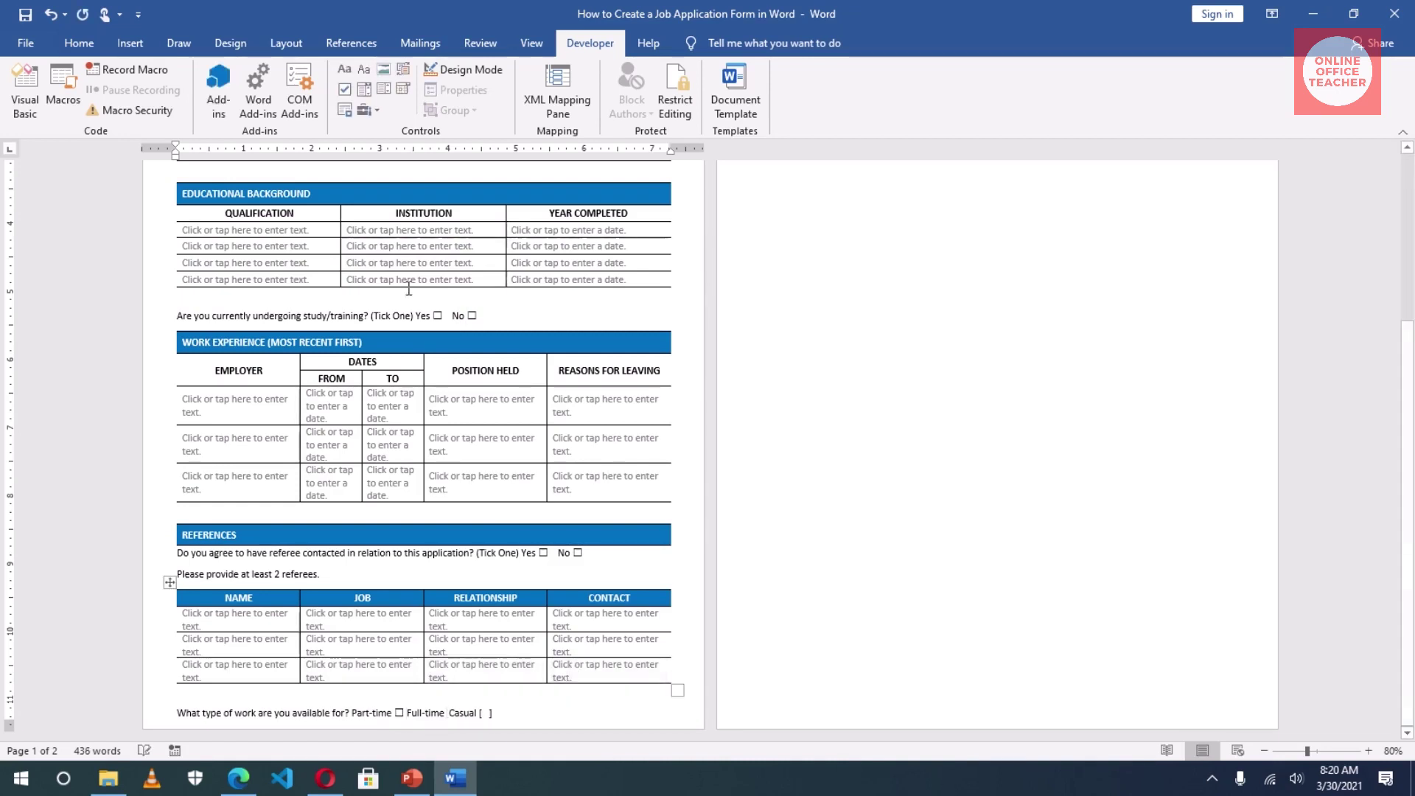
click(349, 94)
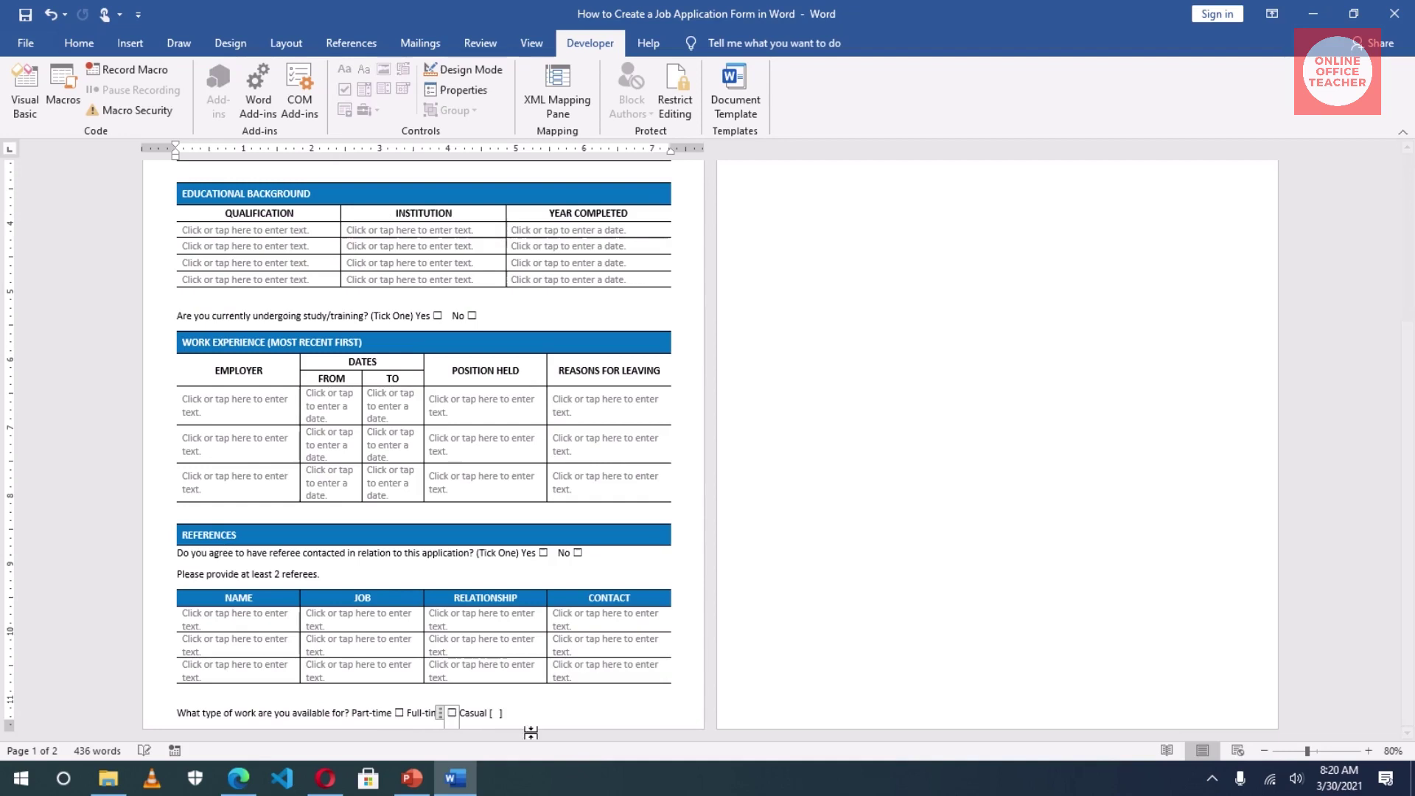
click(505, 712)
key(BackSpace)
key(BackSpace)
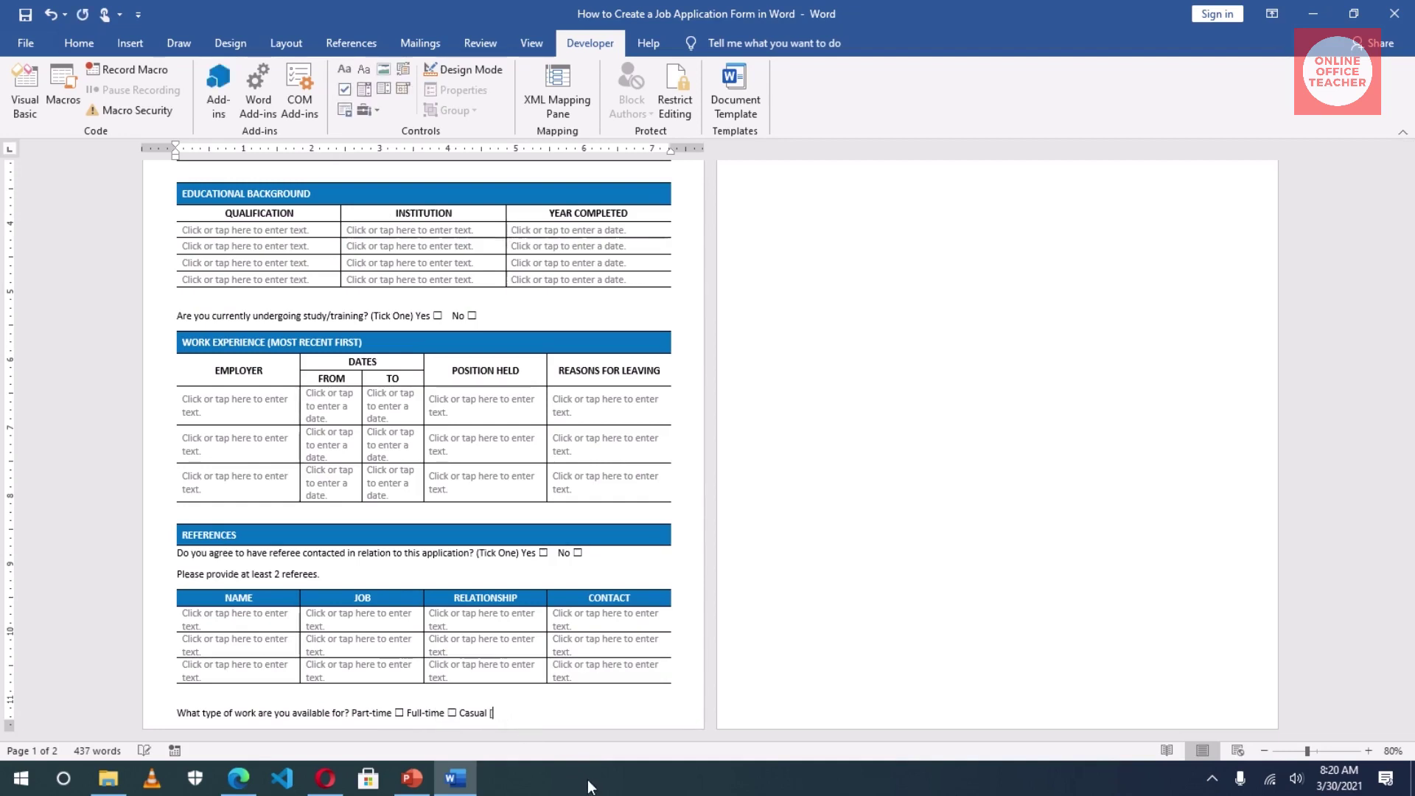
key(BackSpace)
click(366, 110)
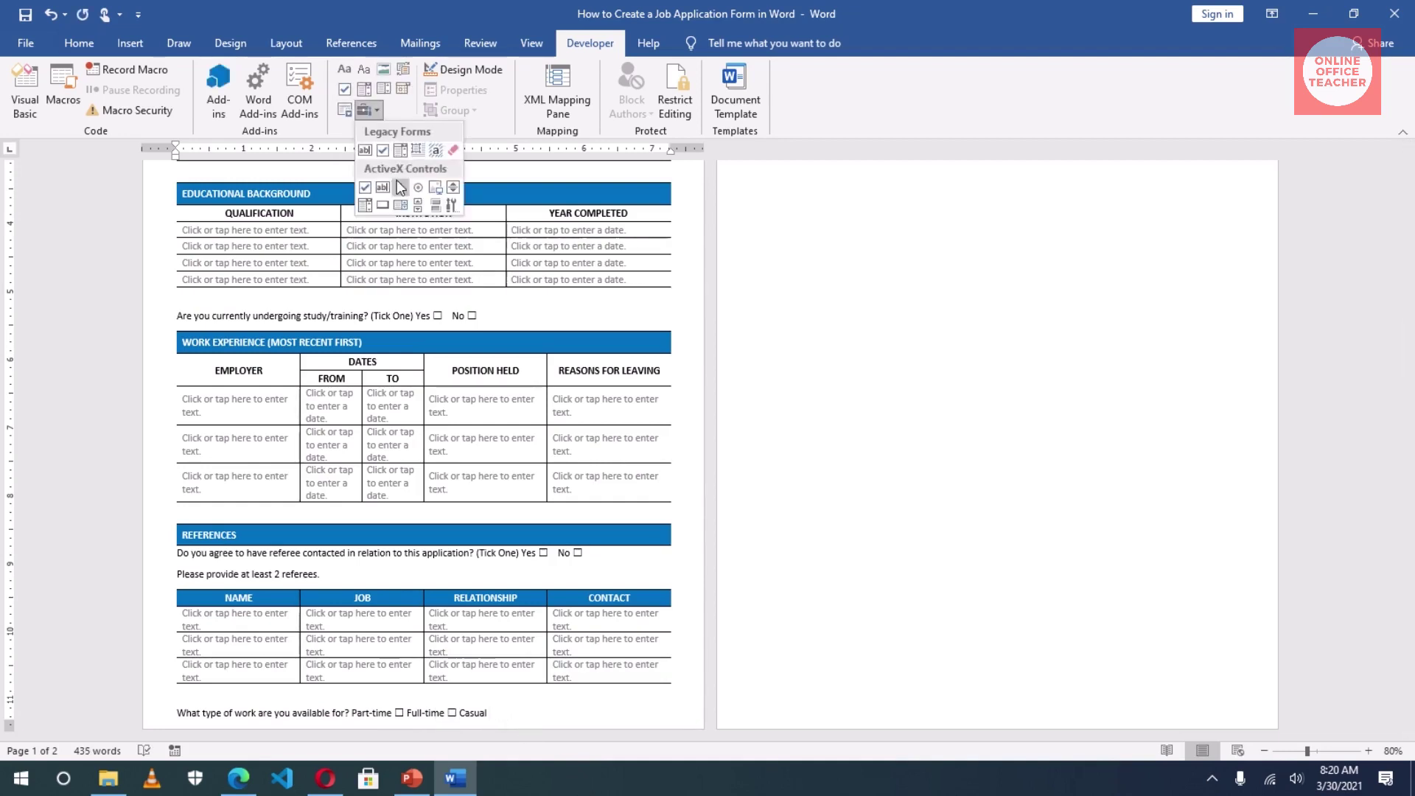
click(401, 105)
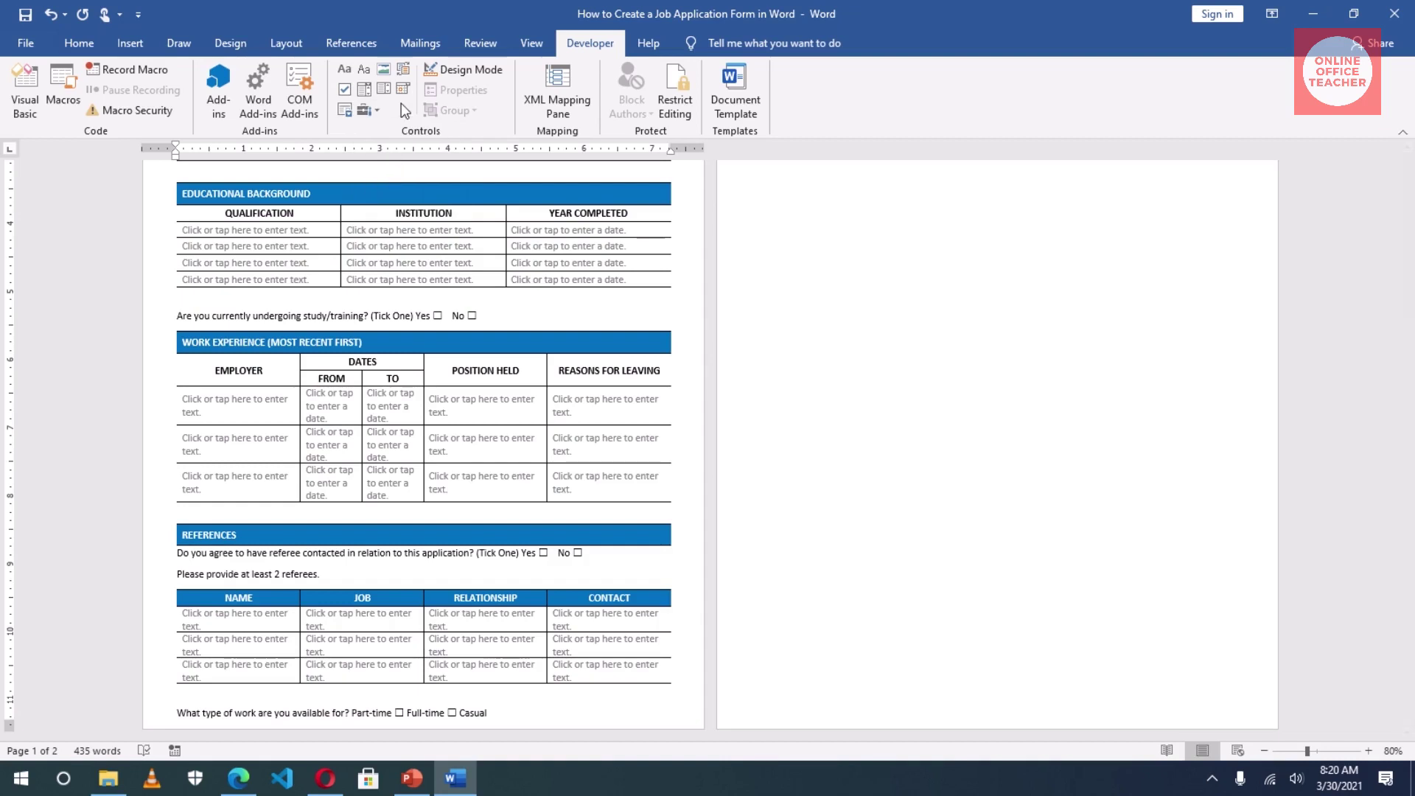
click(344, 89)
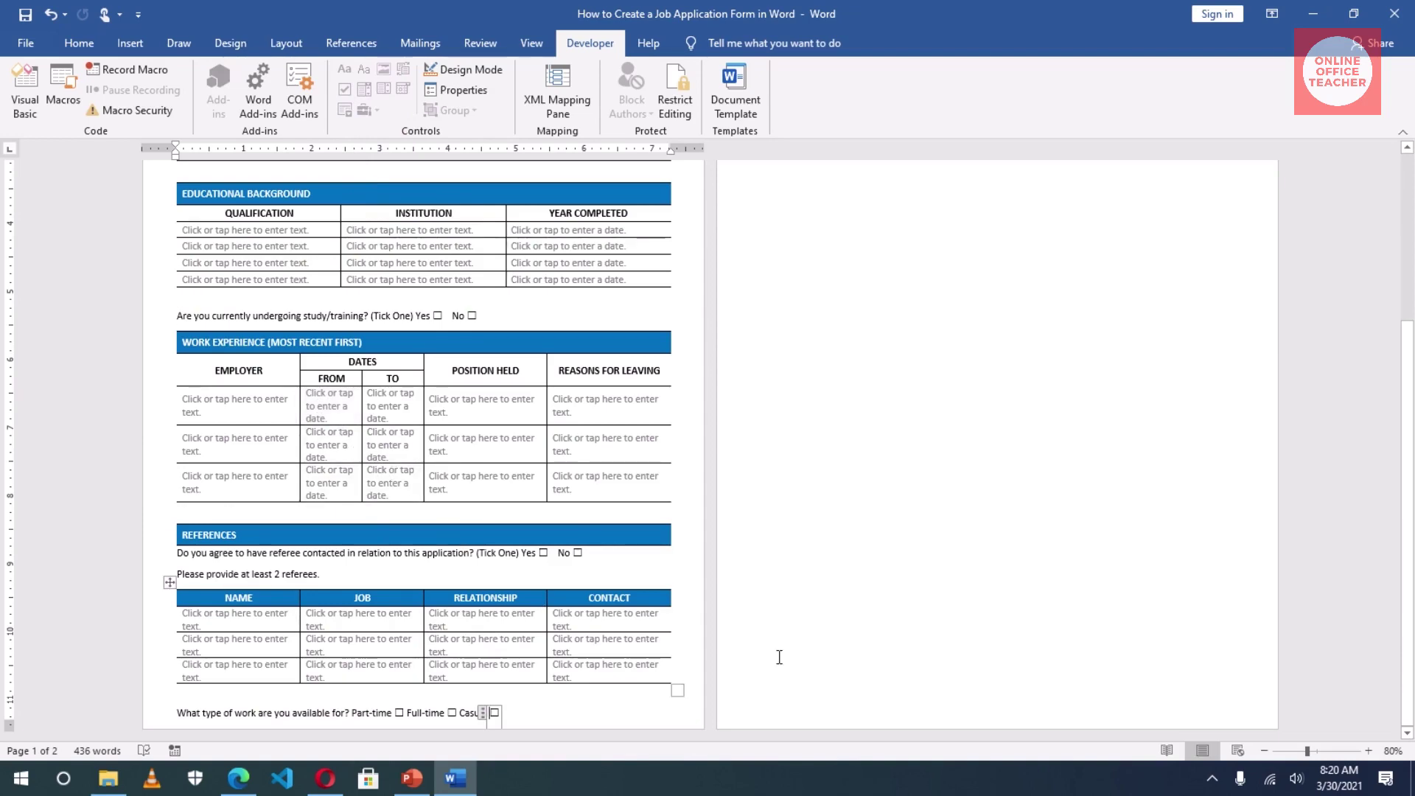
scroll(779, 657, up, 5)
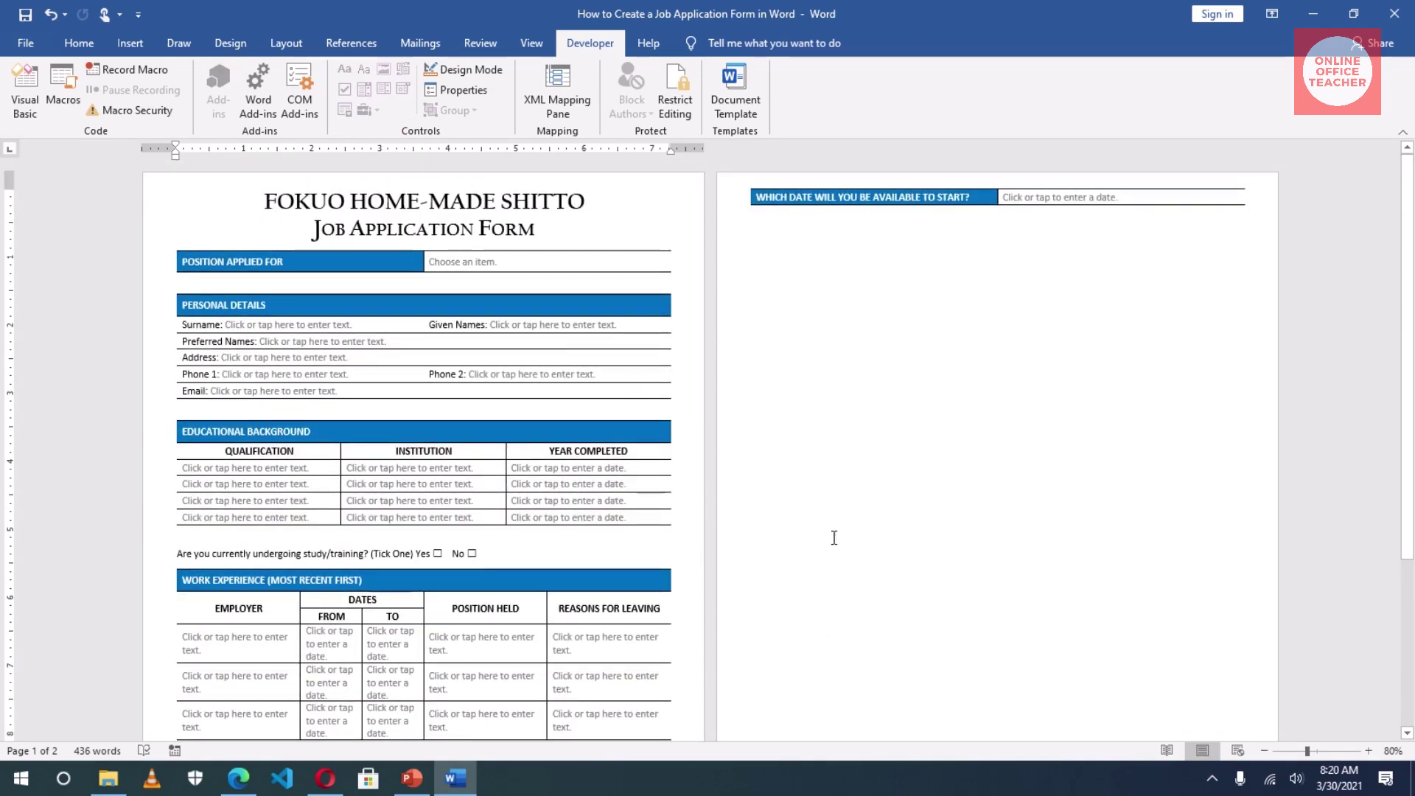
scroll(833, 537, down, 3)
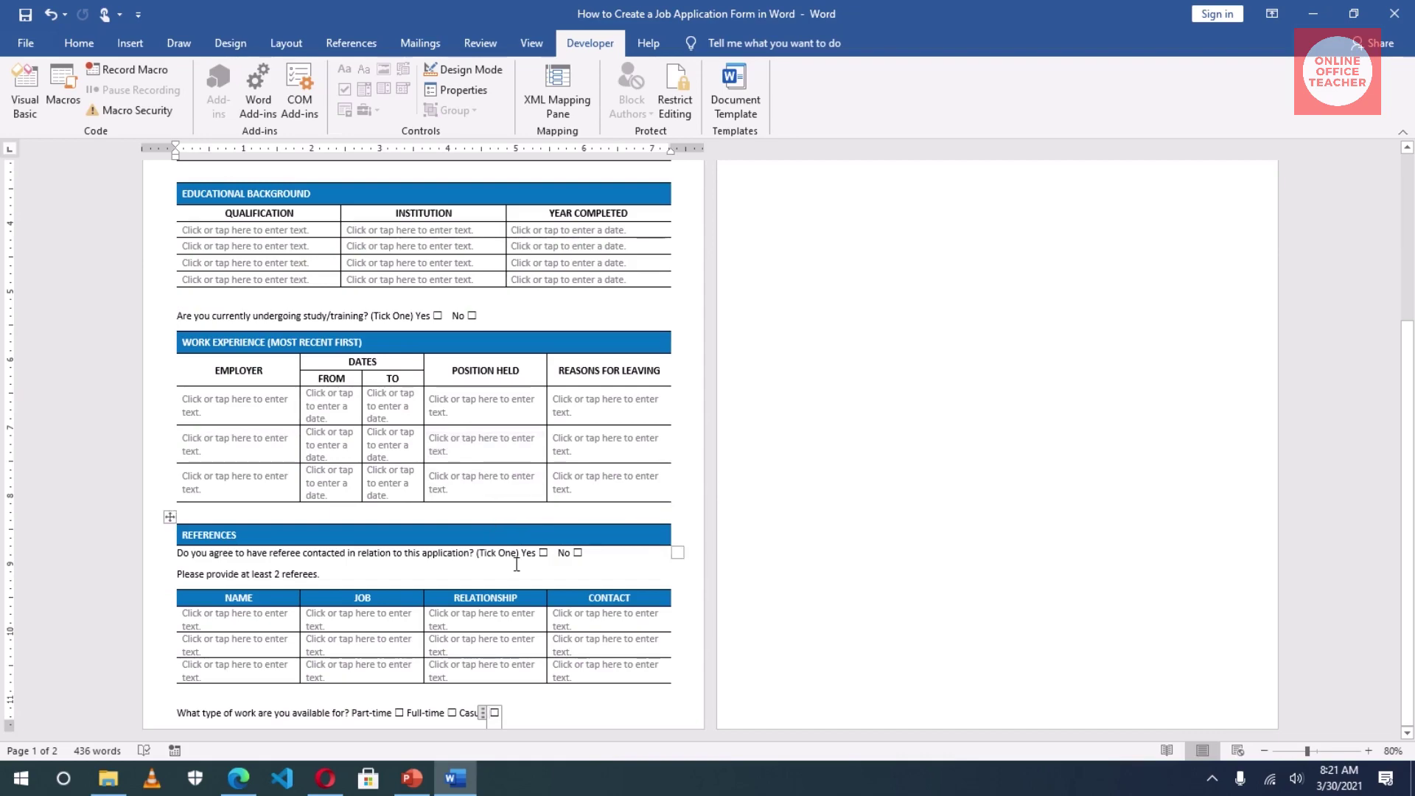
scroll(579, 632, up, 5)
scroll(580, 632, up, 1)
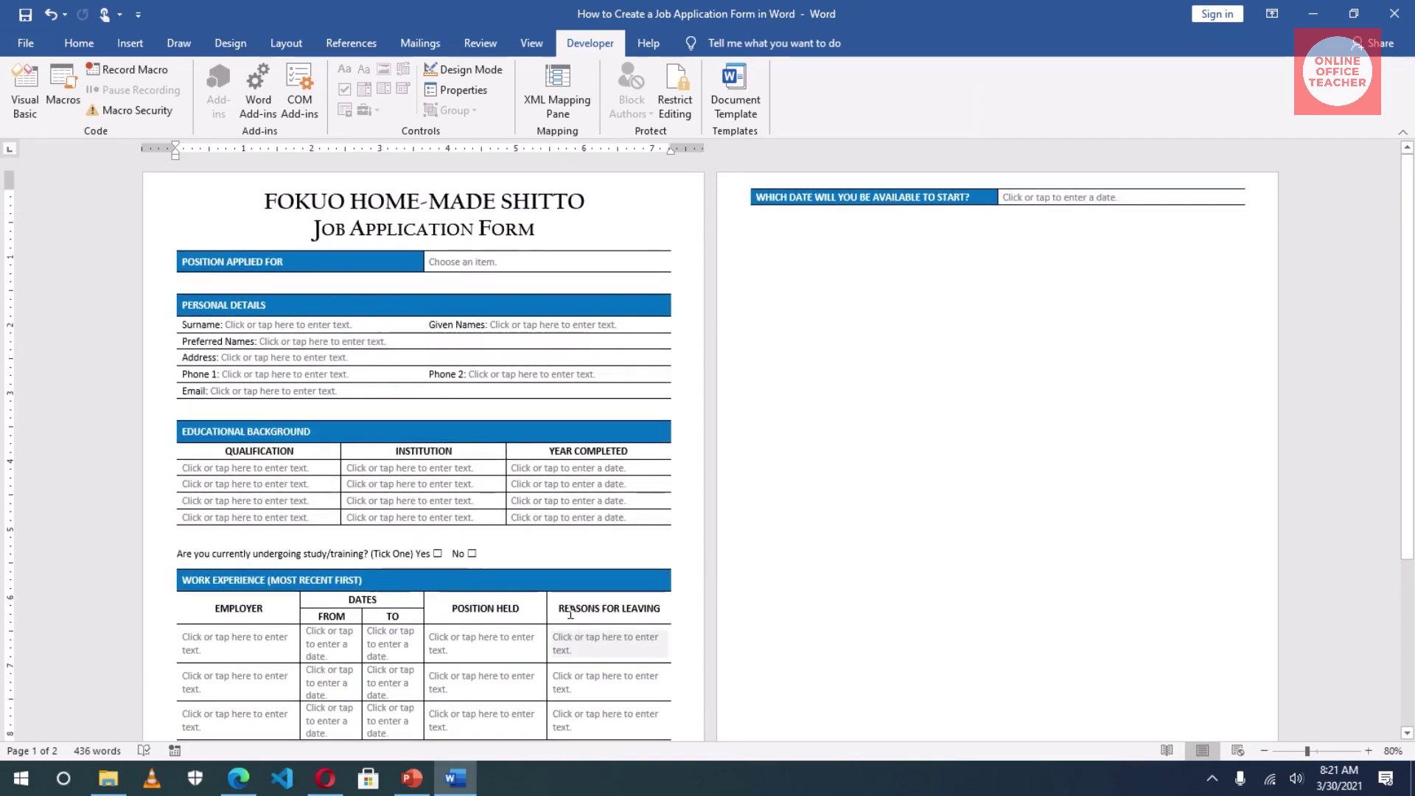
click(570, 575)
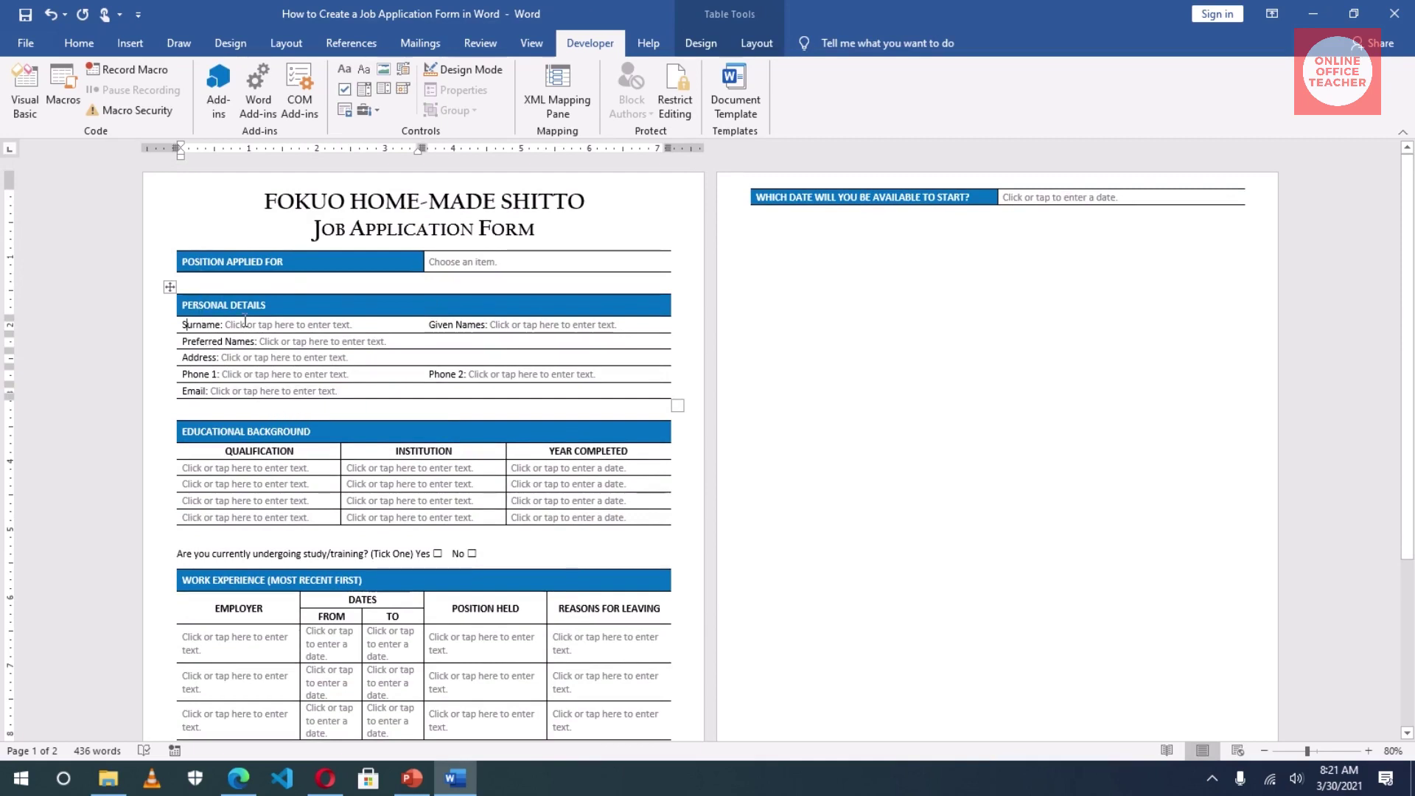
click(225, 341)
click(302, 456)
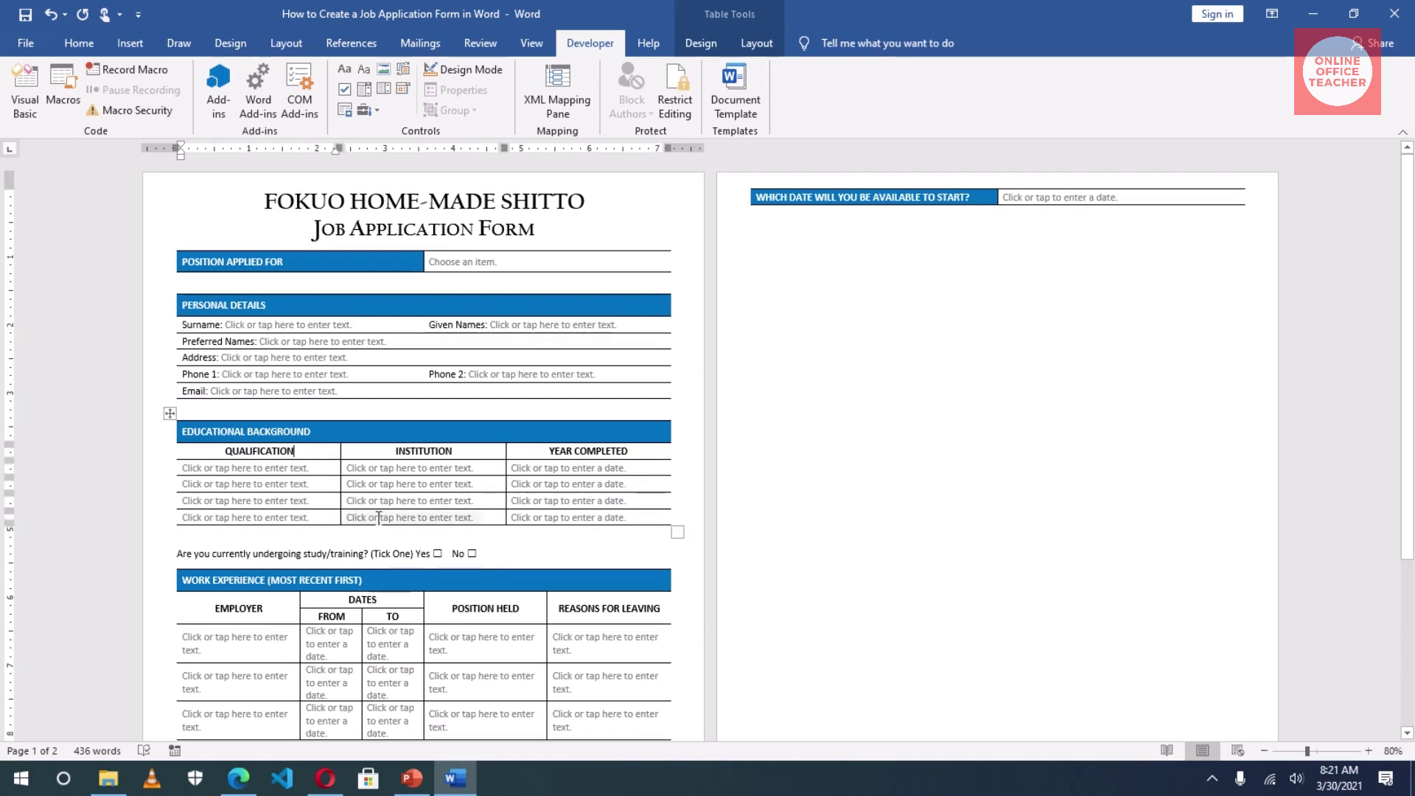
text(fgrfgf)
key(BackSpace)
key(BackSpace)
key(BackSpace)
key(BackSpace)
key(BackSpace)
key(BackSpace)
key(BackSpace)
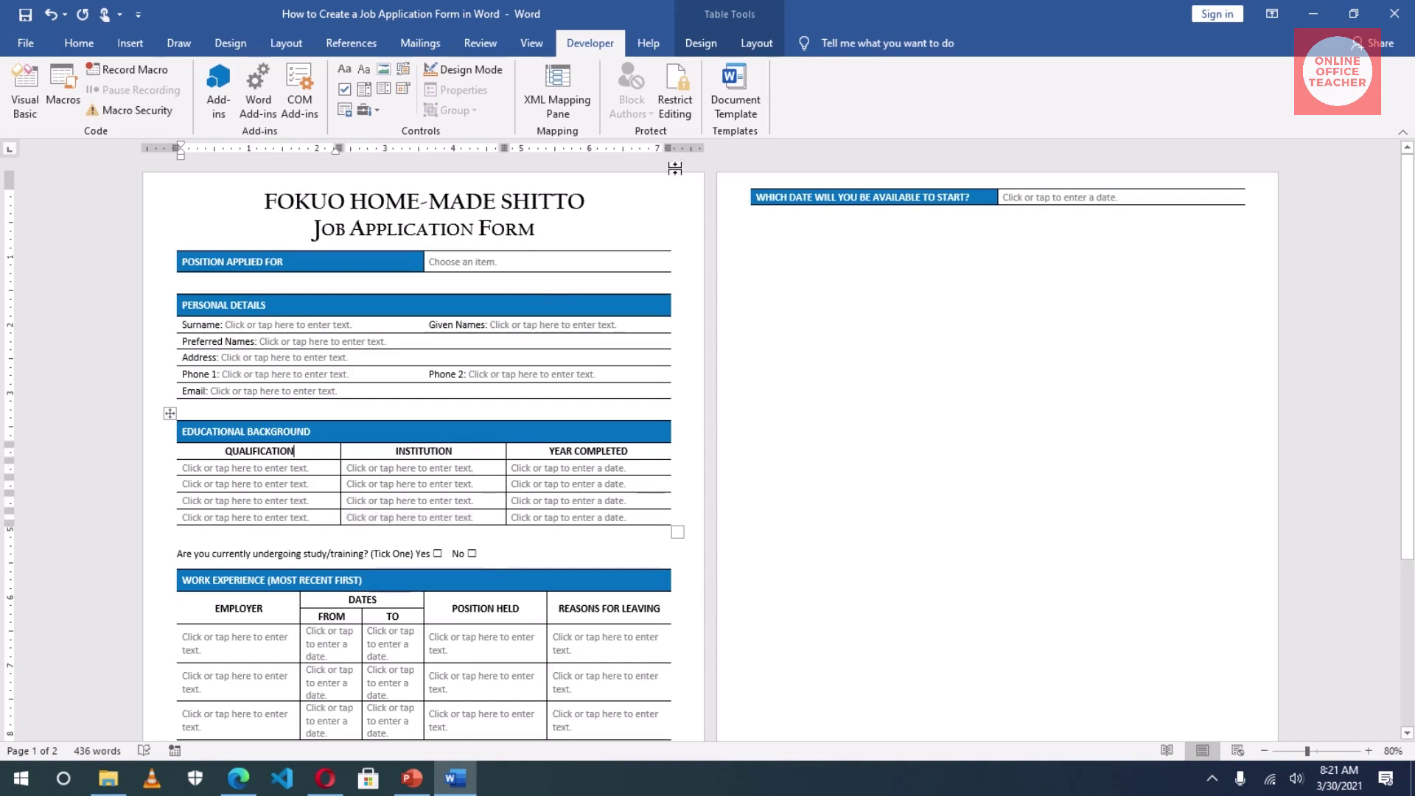
click(680, 100)
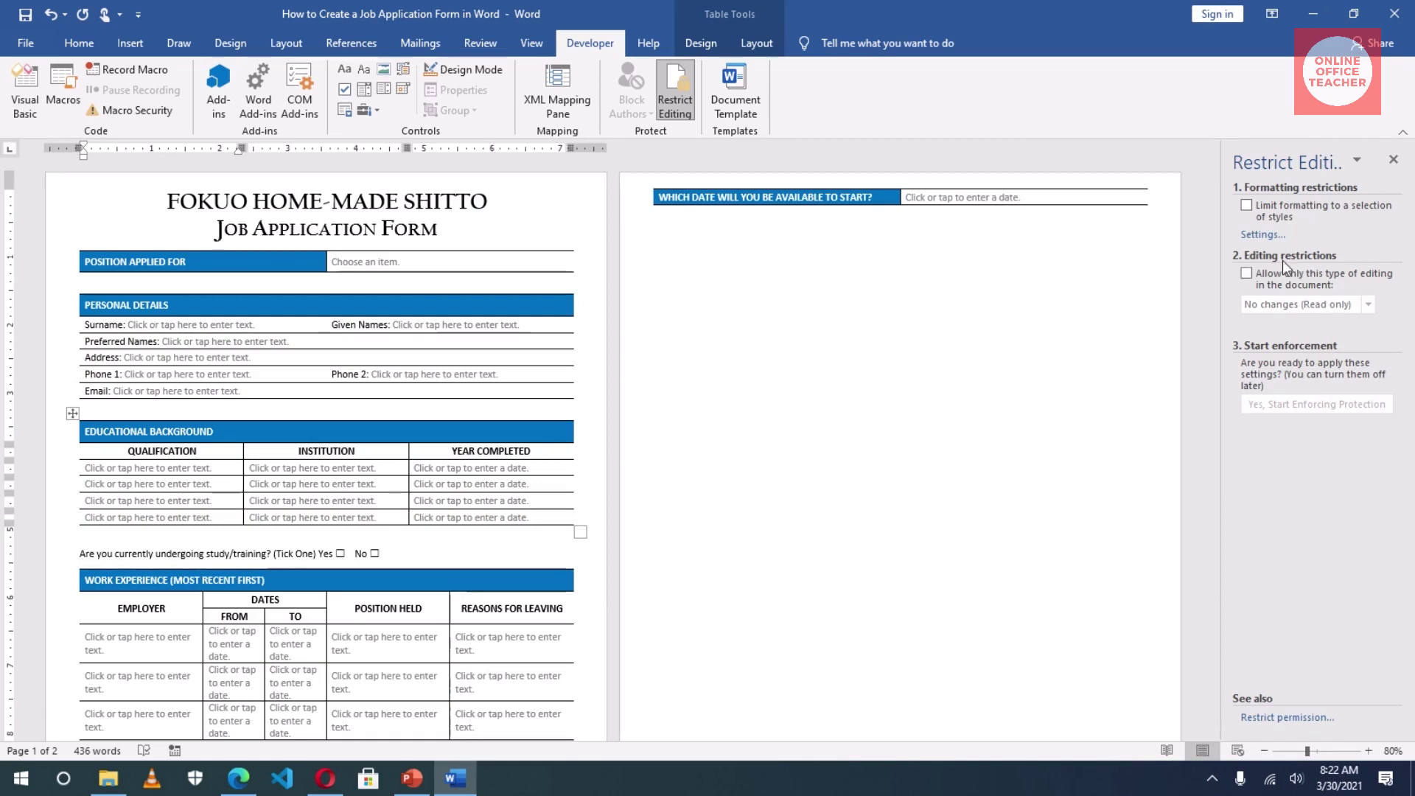
Step: Restrict editing to filling in forms only and start enforcing protection with a password
click(1246, 275)
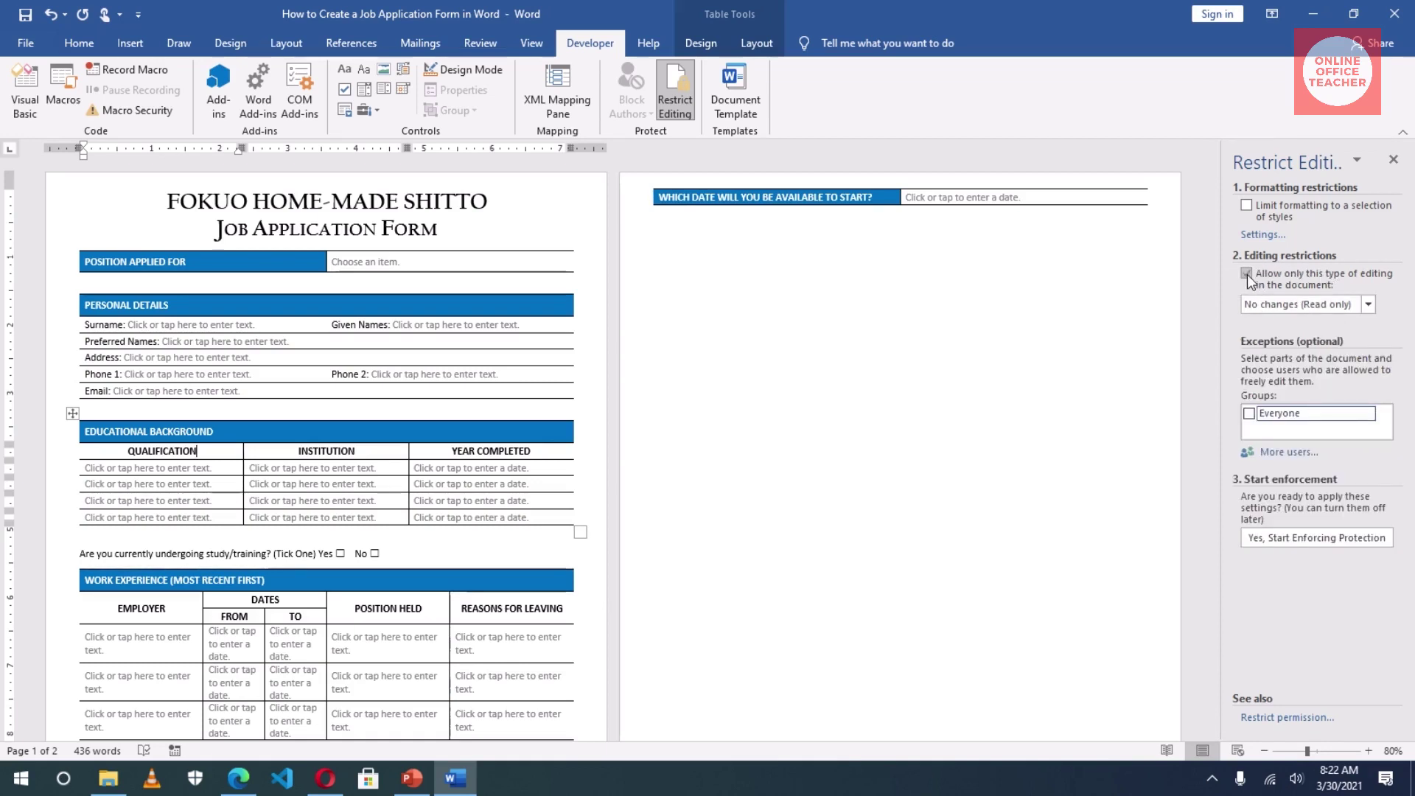
click(1278, 304)
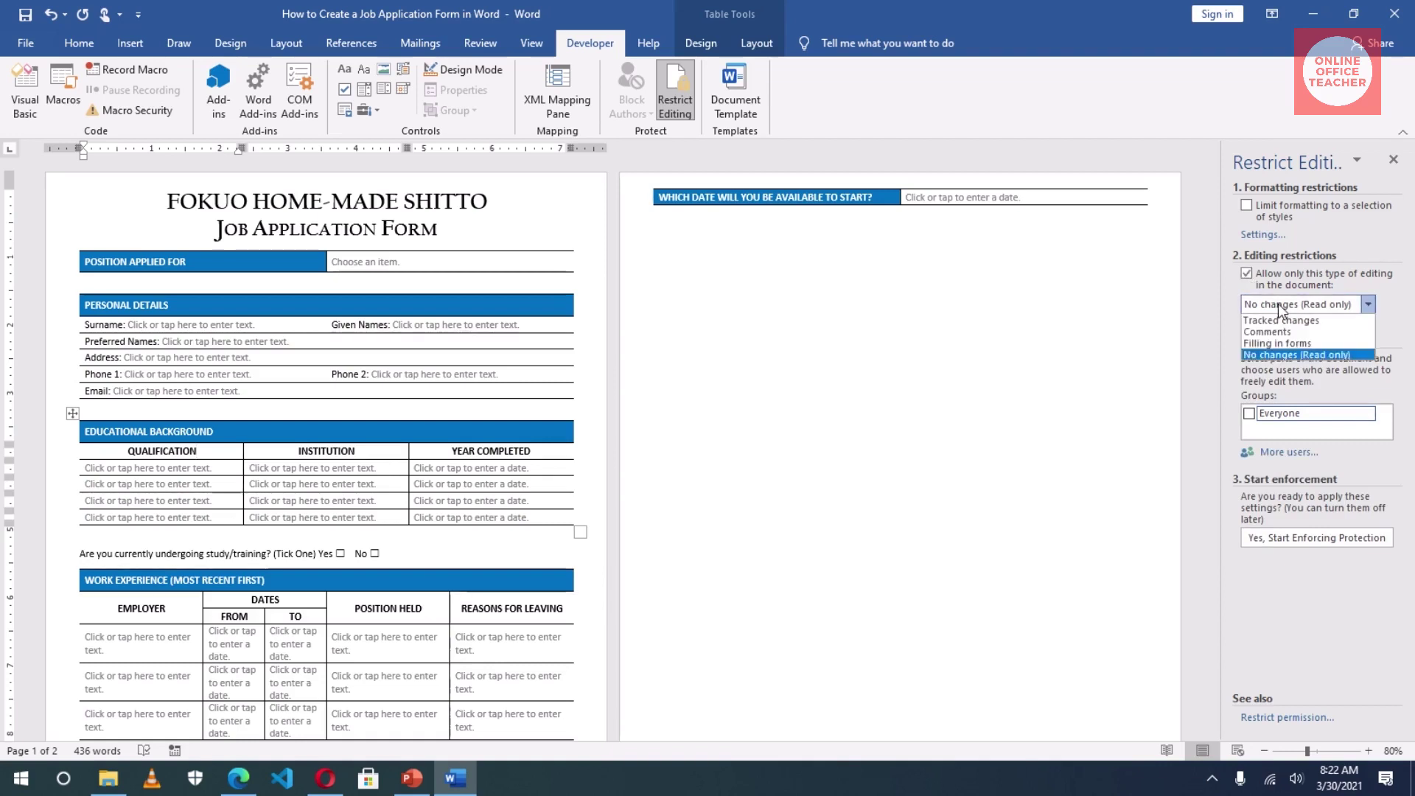
click(1314, 346)
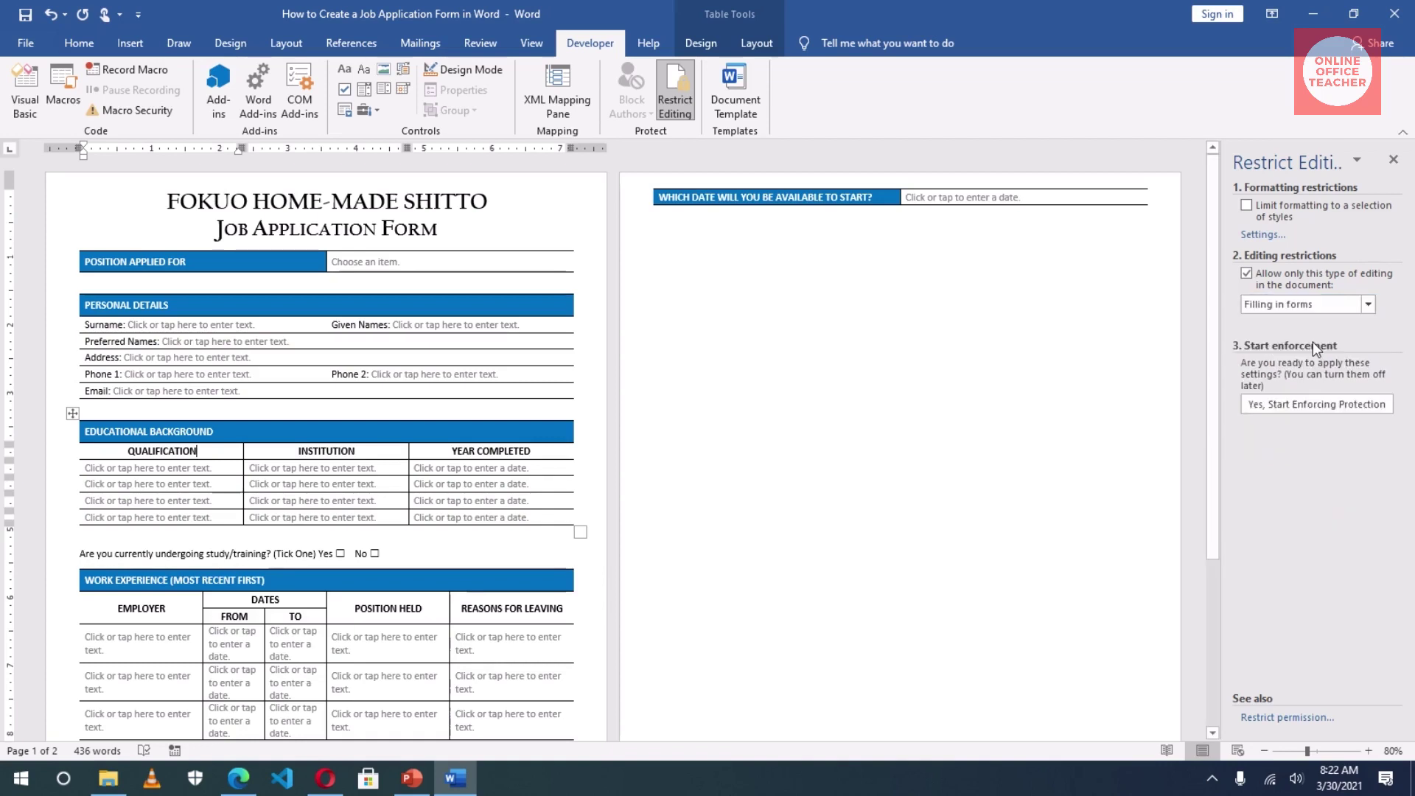
click(1289, 405)
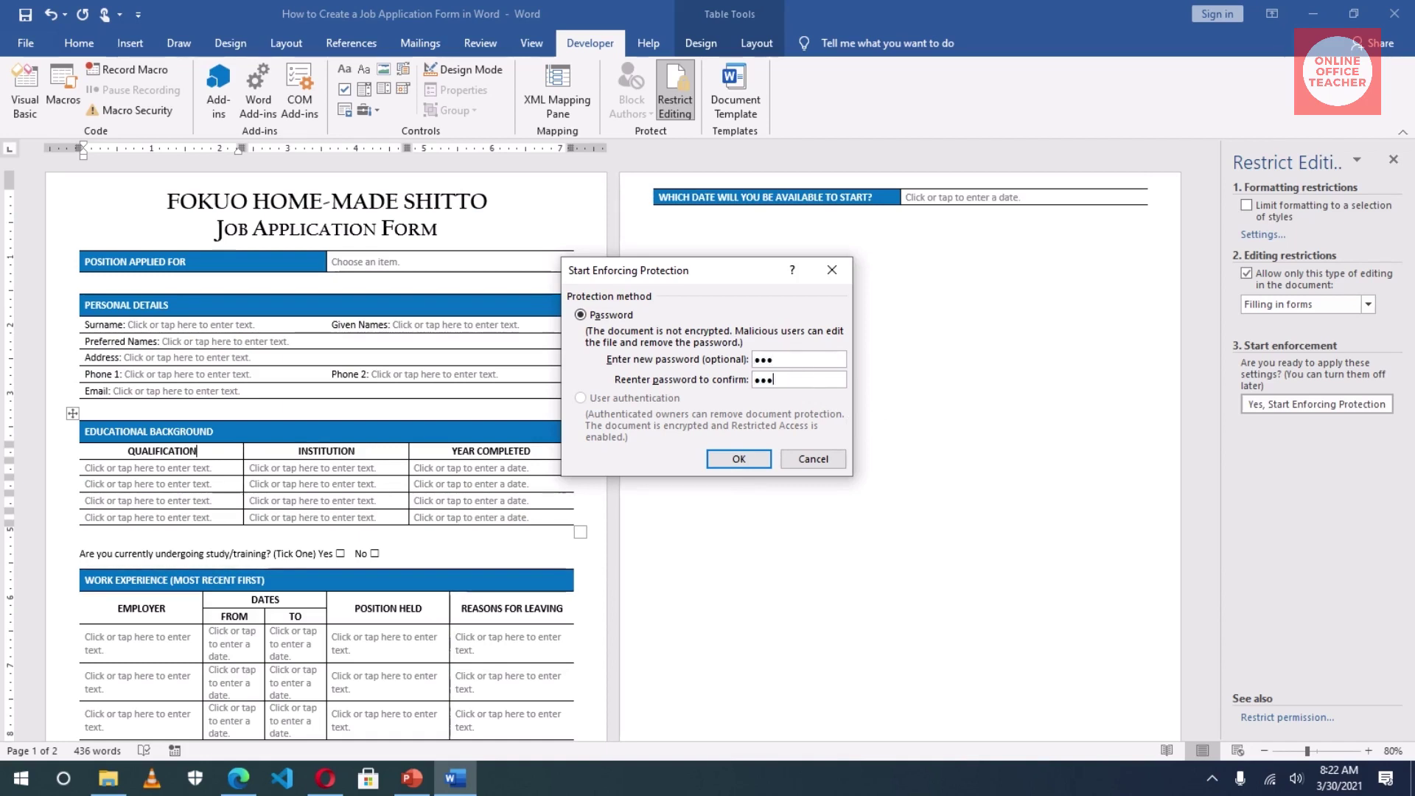
click(738, 458)
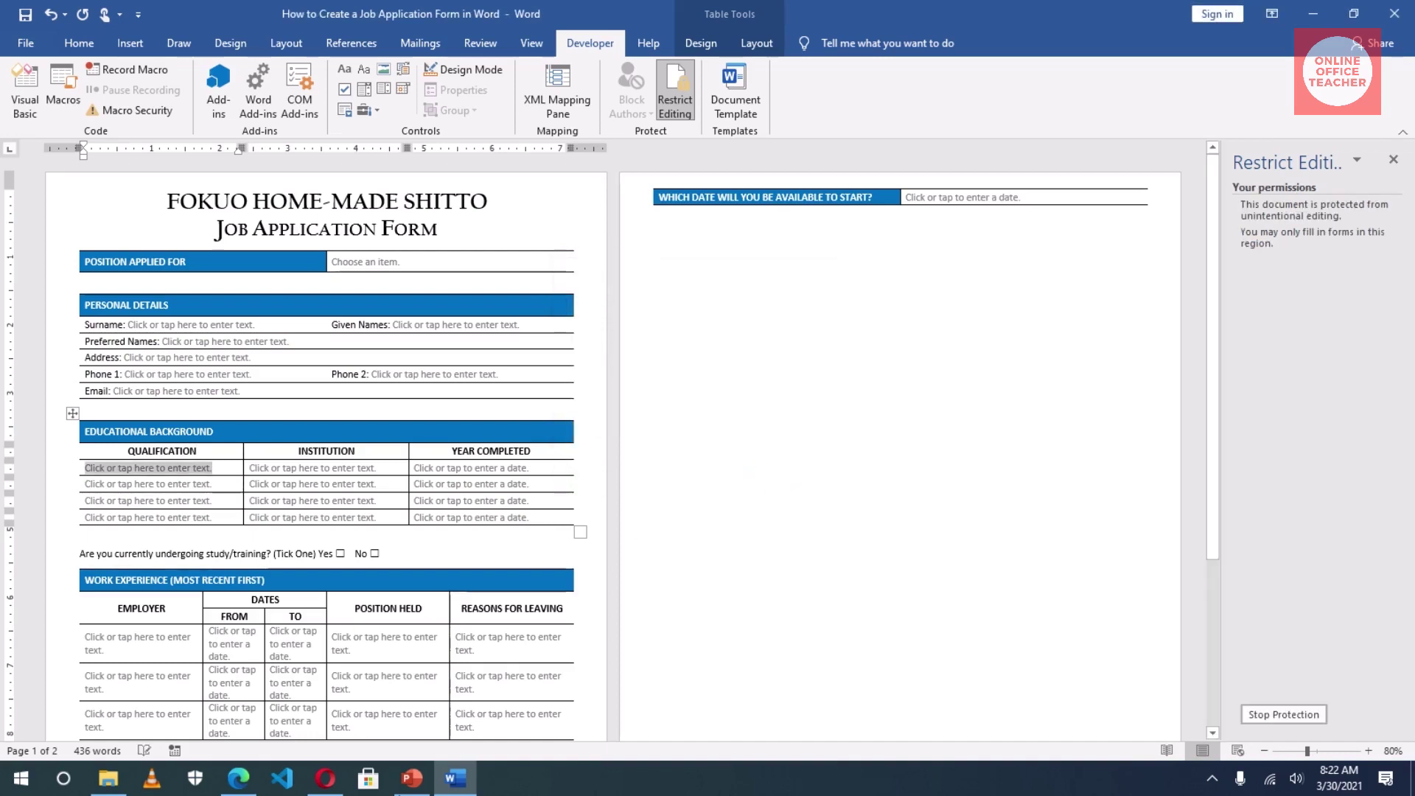
Step: Try the Surname, Position, and Qualification fields, then type 'dfdfd' in the first Employer cell
click(154, 307)
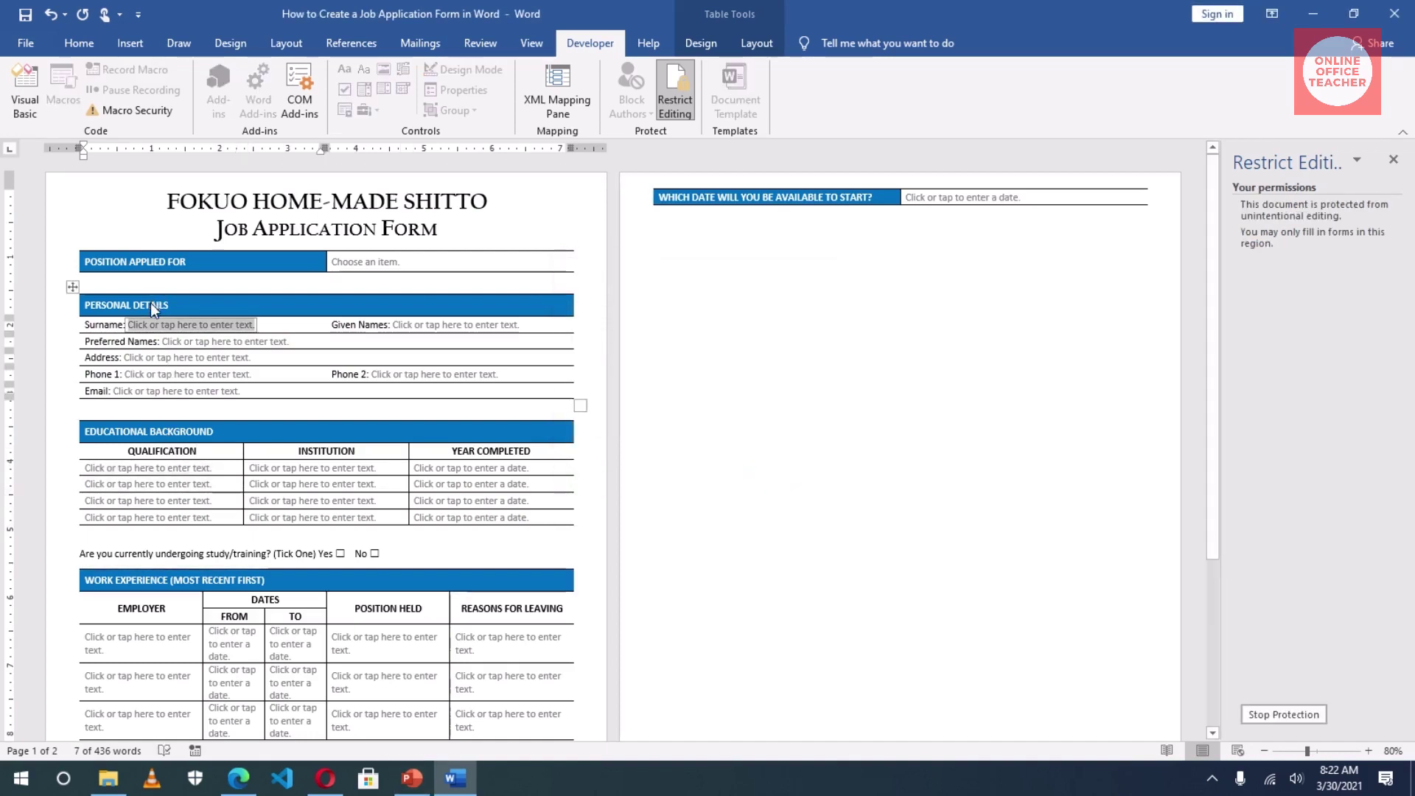
click(159, 260)
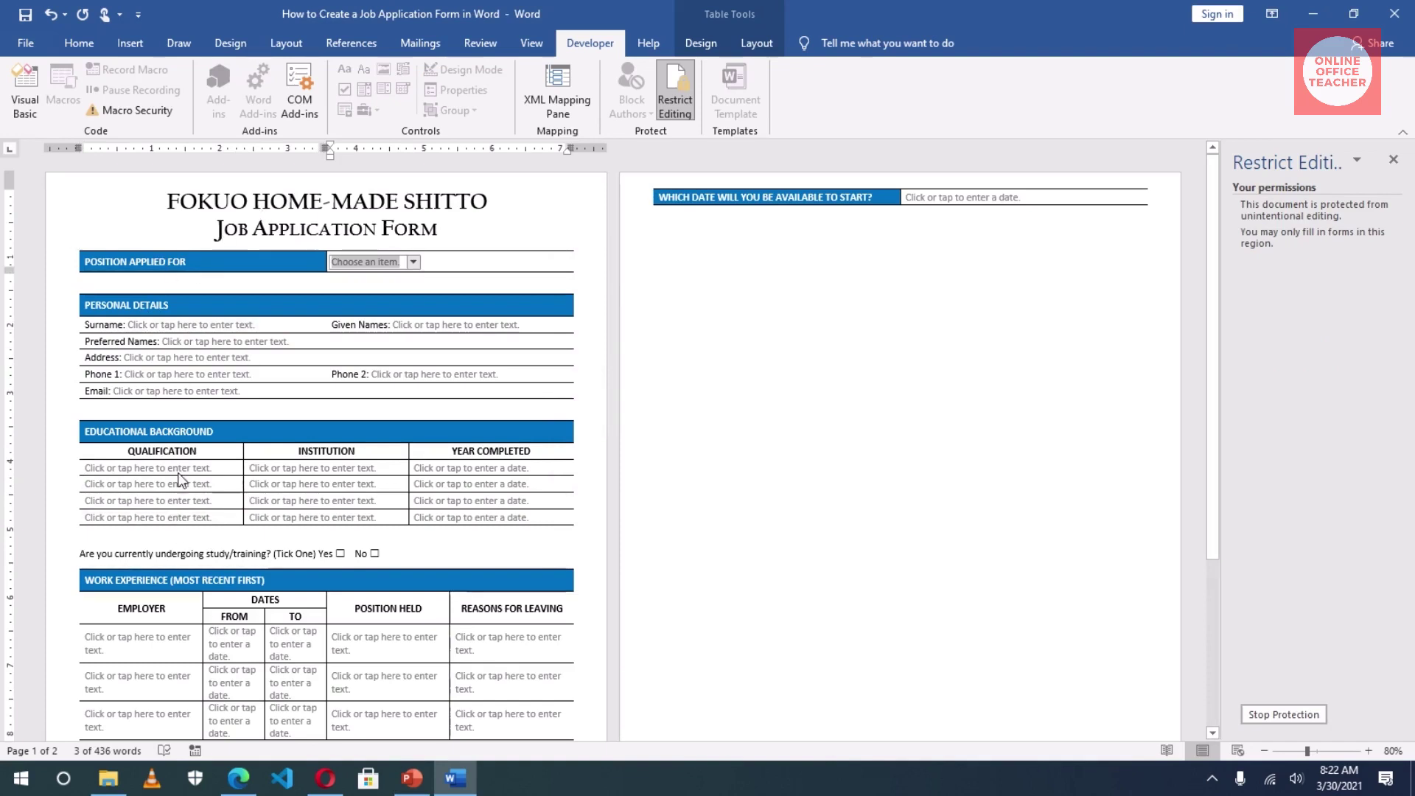
click(200, 462)
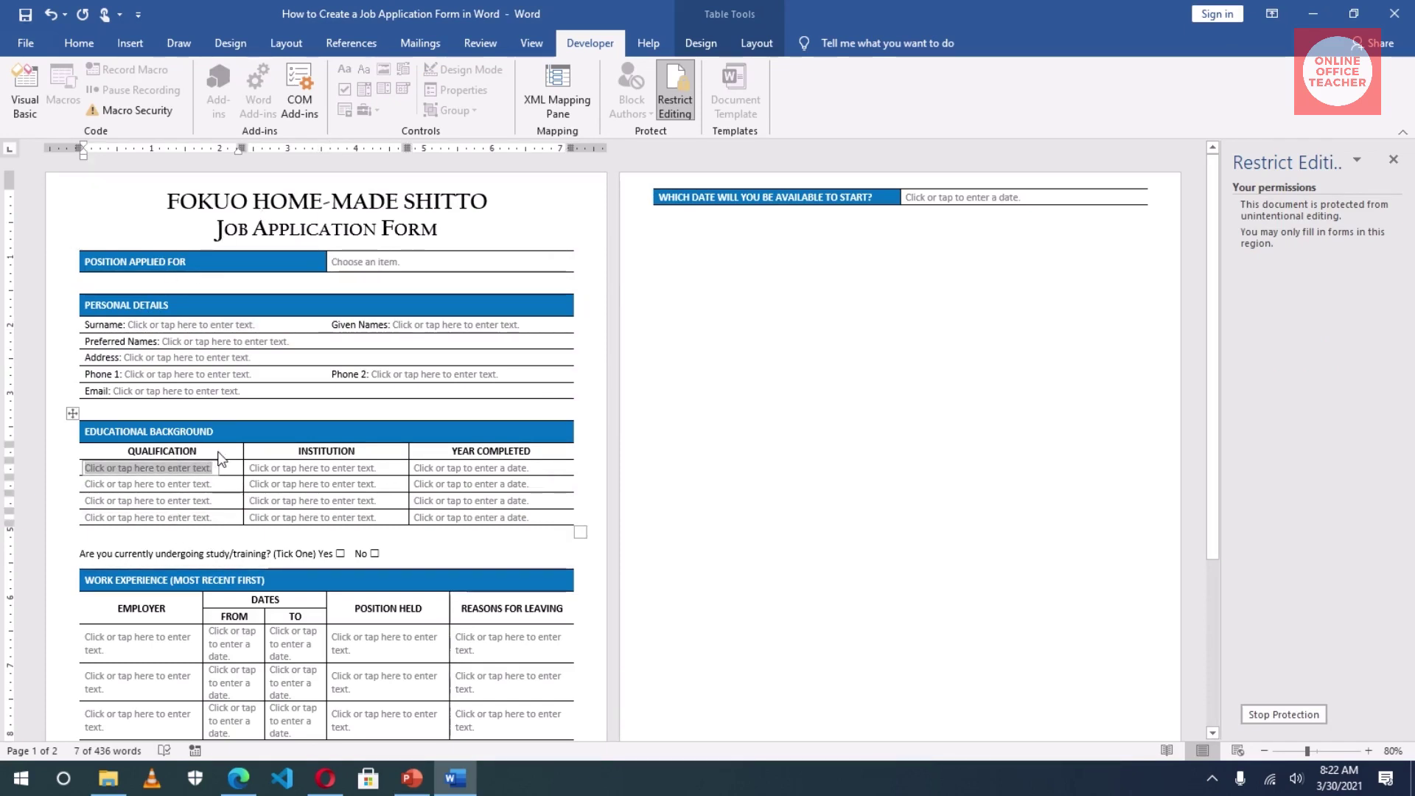
click(186, 627)
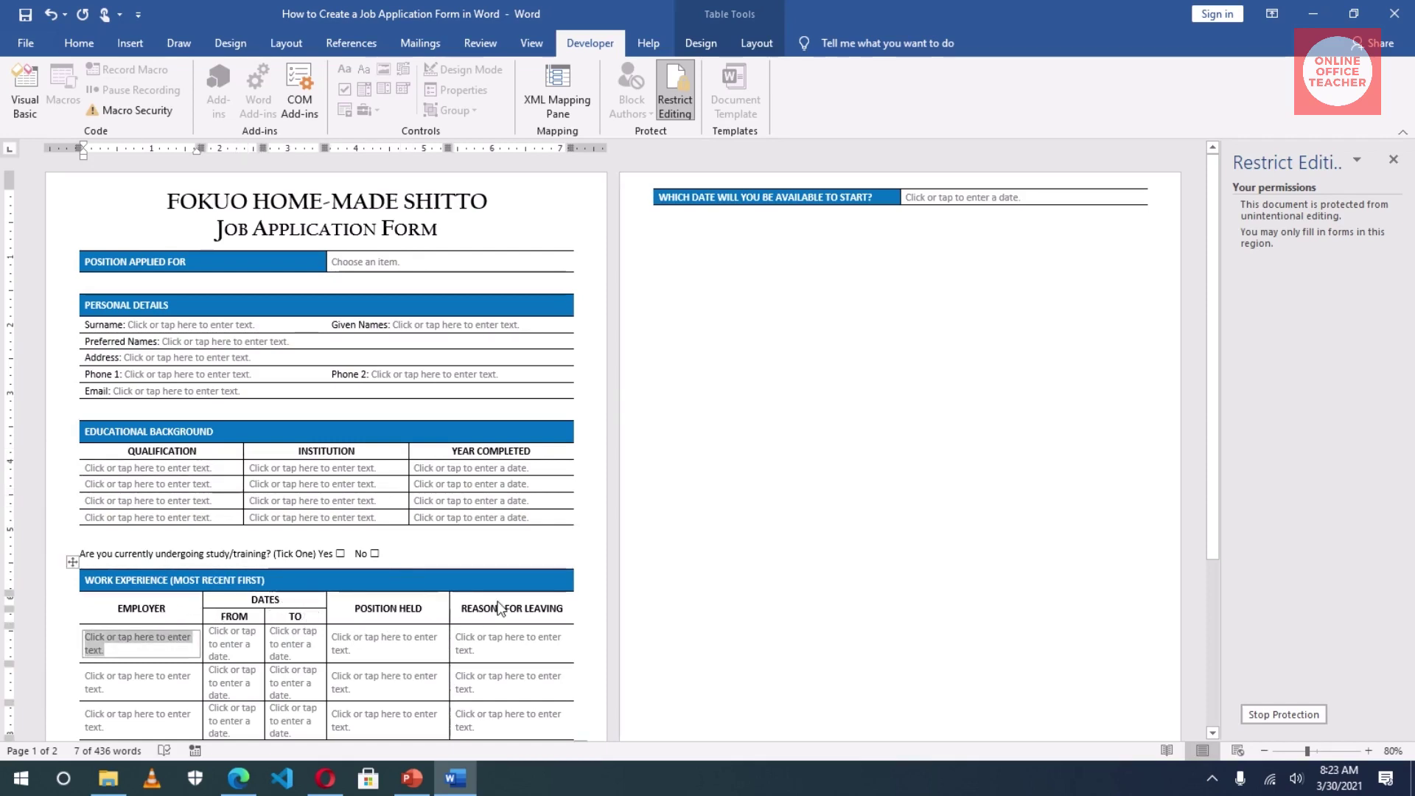
scroll(376, 675, down, 1)
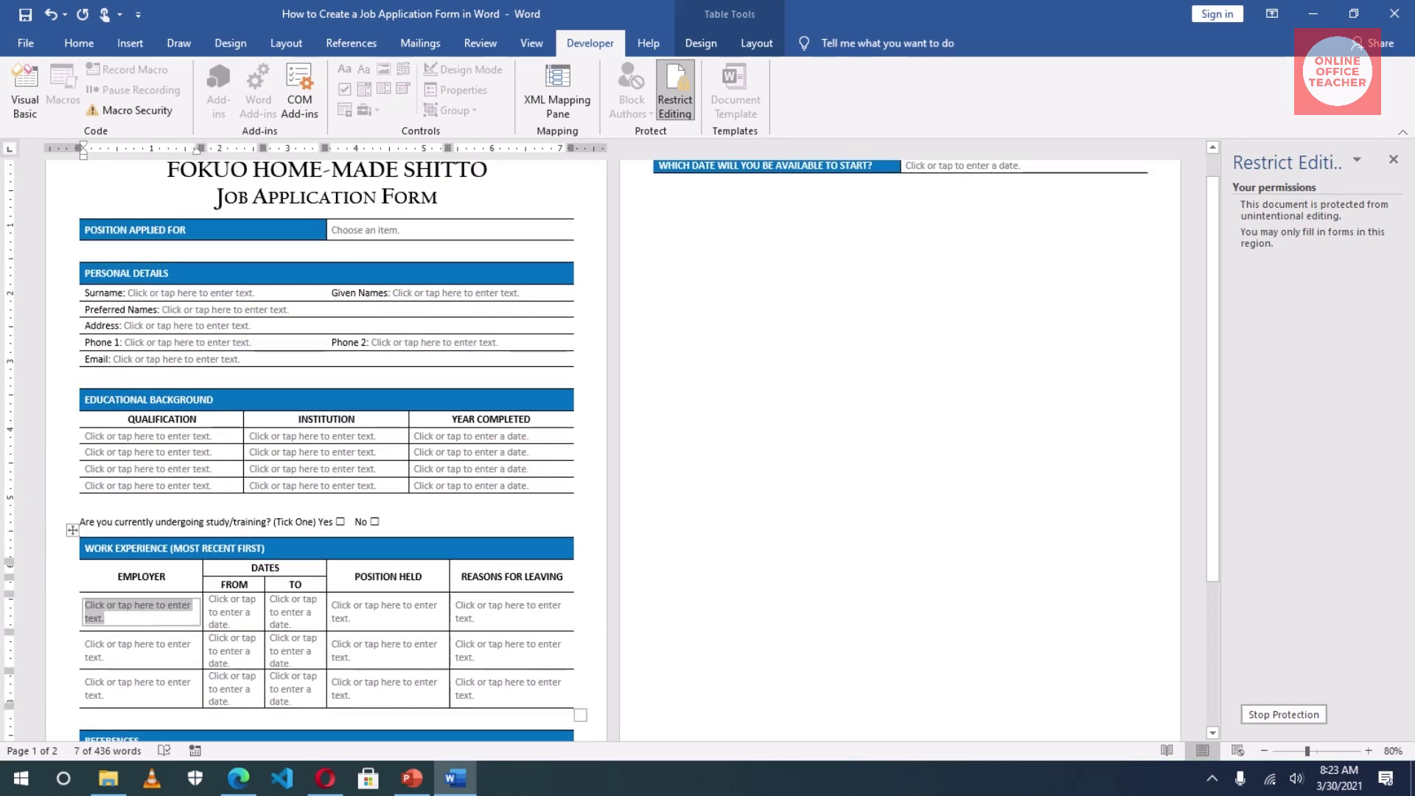
text(dfdfd)
Step: Pick 3/11/2021 as the first From date and tick Yes for current study
key(Tab)
text(dfd)
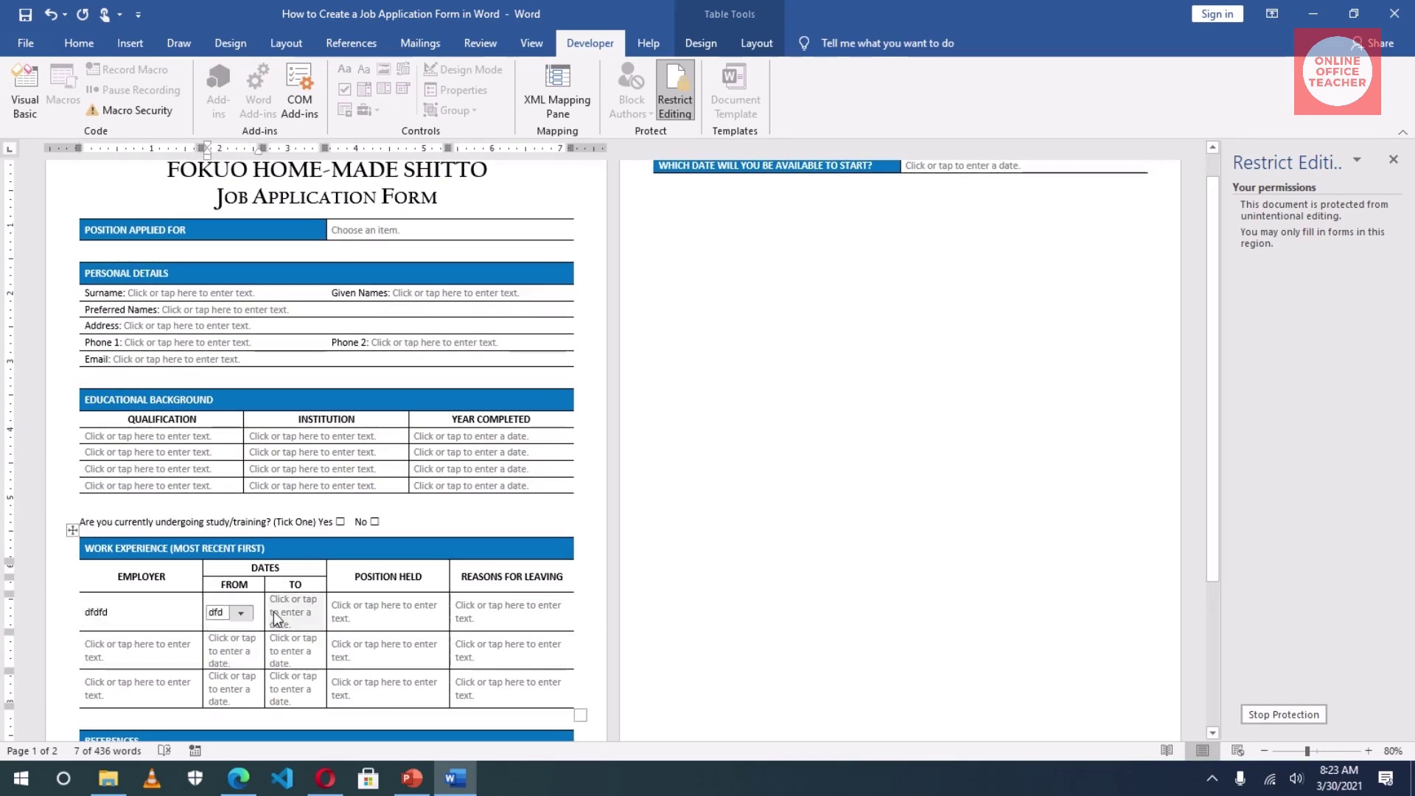
key(BackSpace)
key(BackSpace)
key(BackSpace)
click(273, 613)
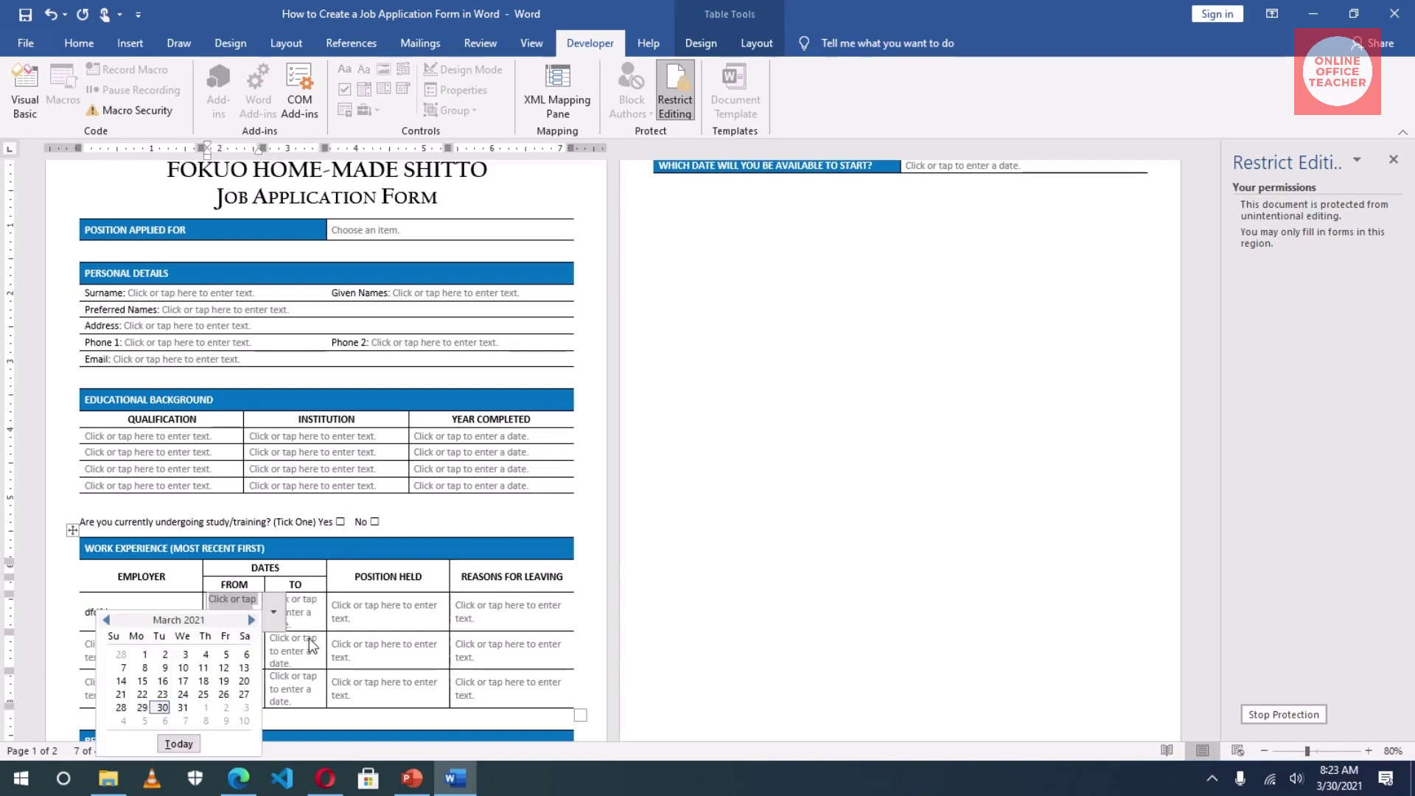
click(204, 668)
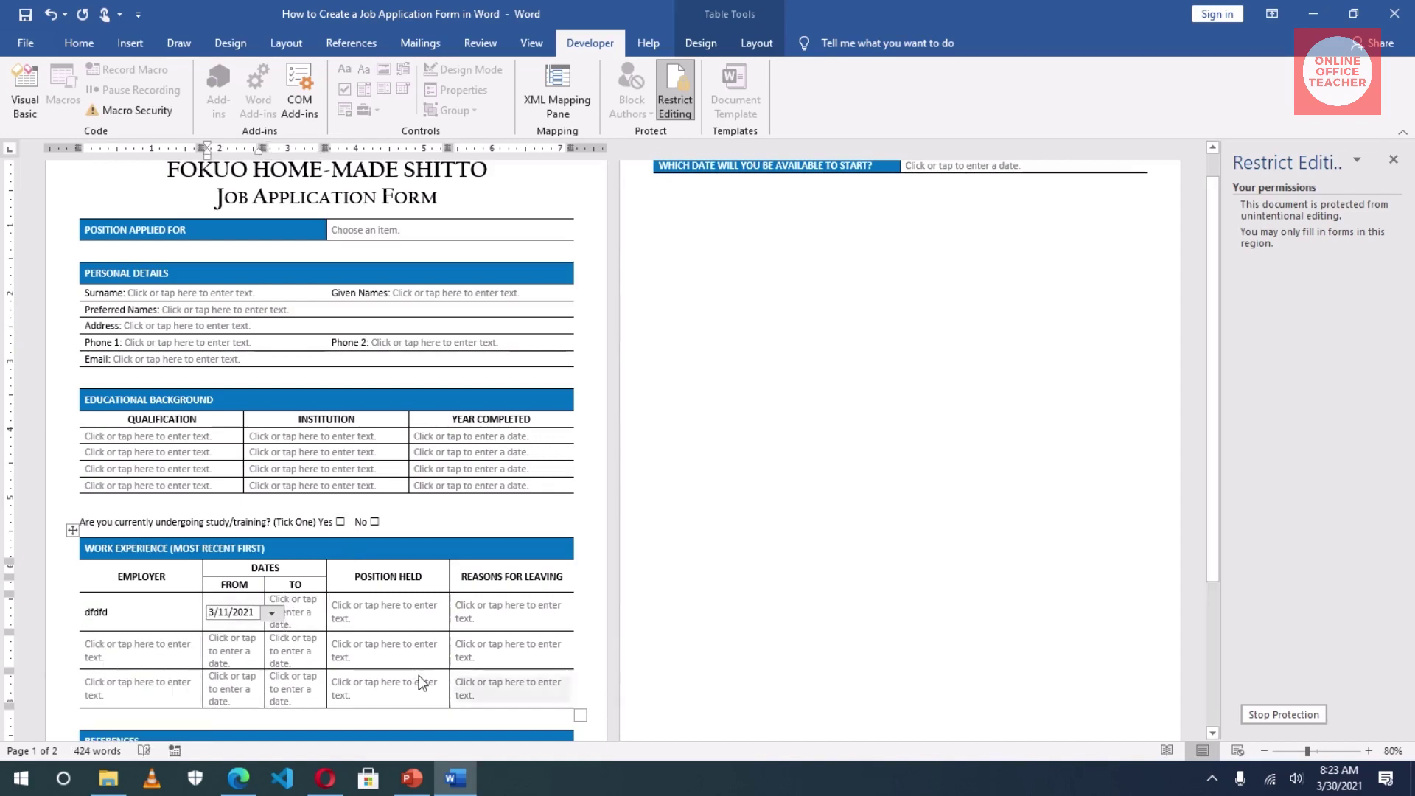
click(426, 653)
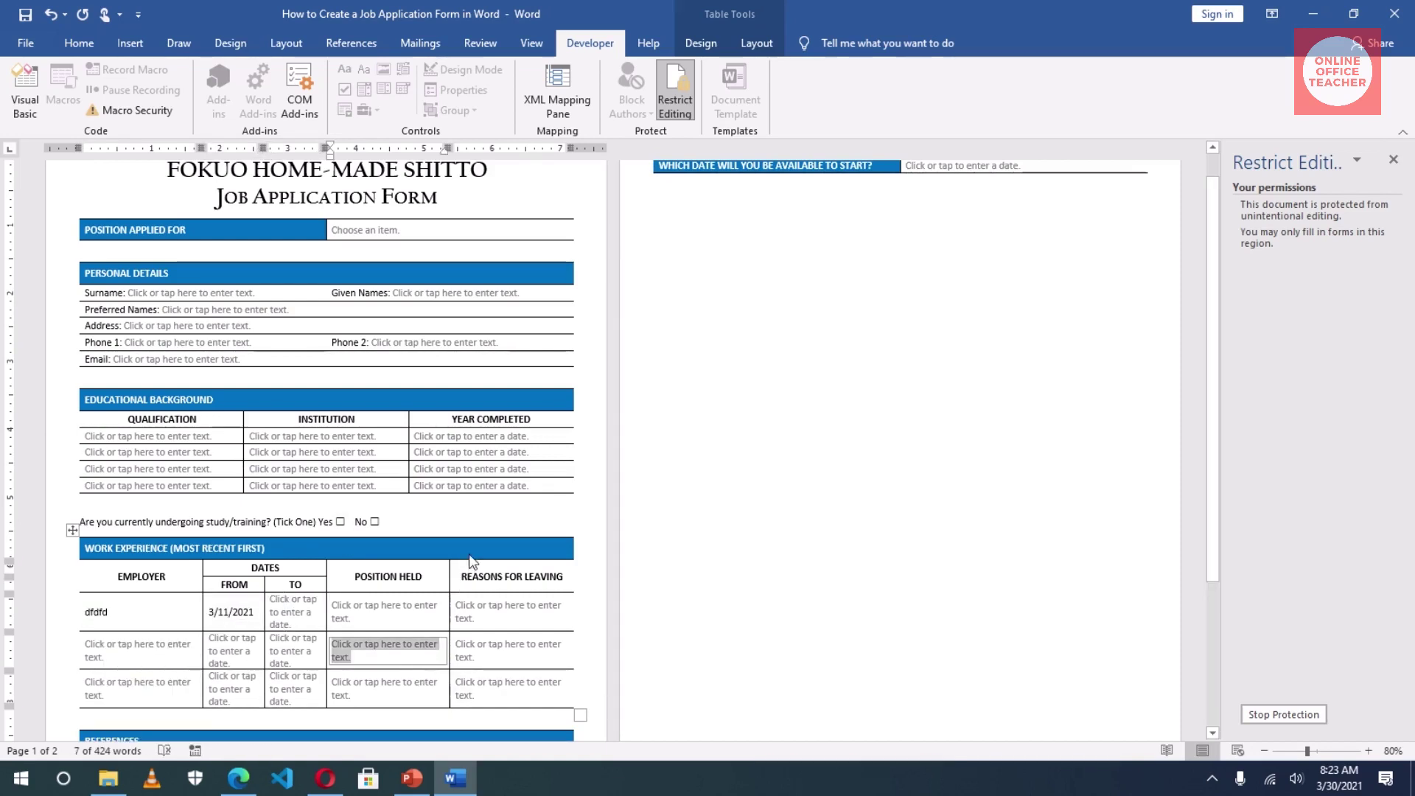
scroll(469, 554, up, 1)
scroll(469, 554, down, 3)
scroll(406, 555, up, 3)
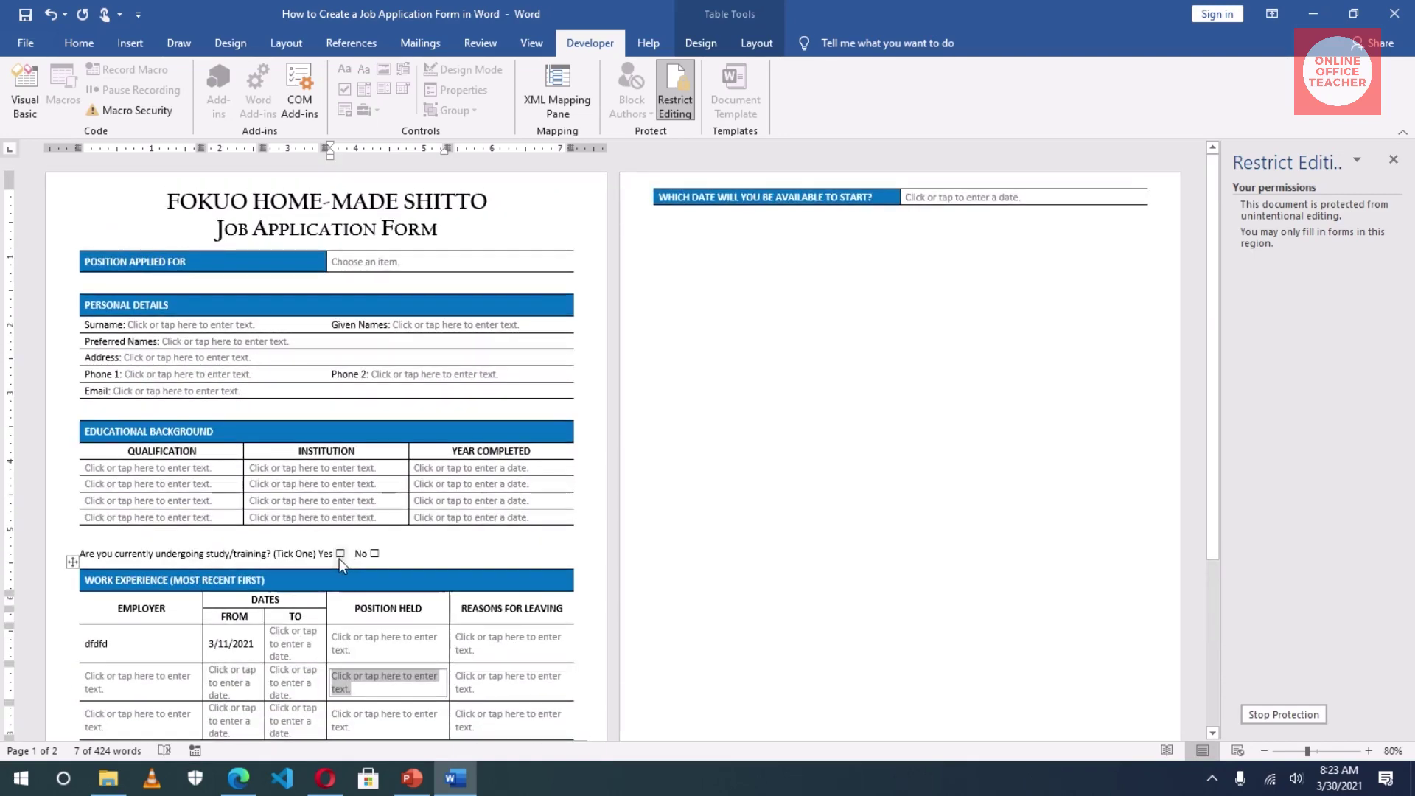
click(339, 554)
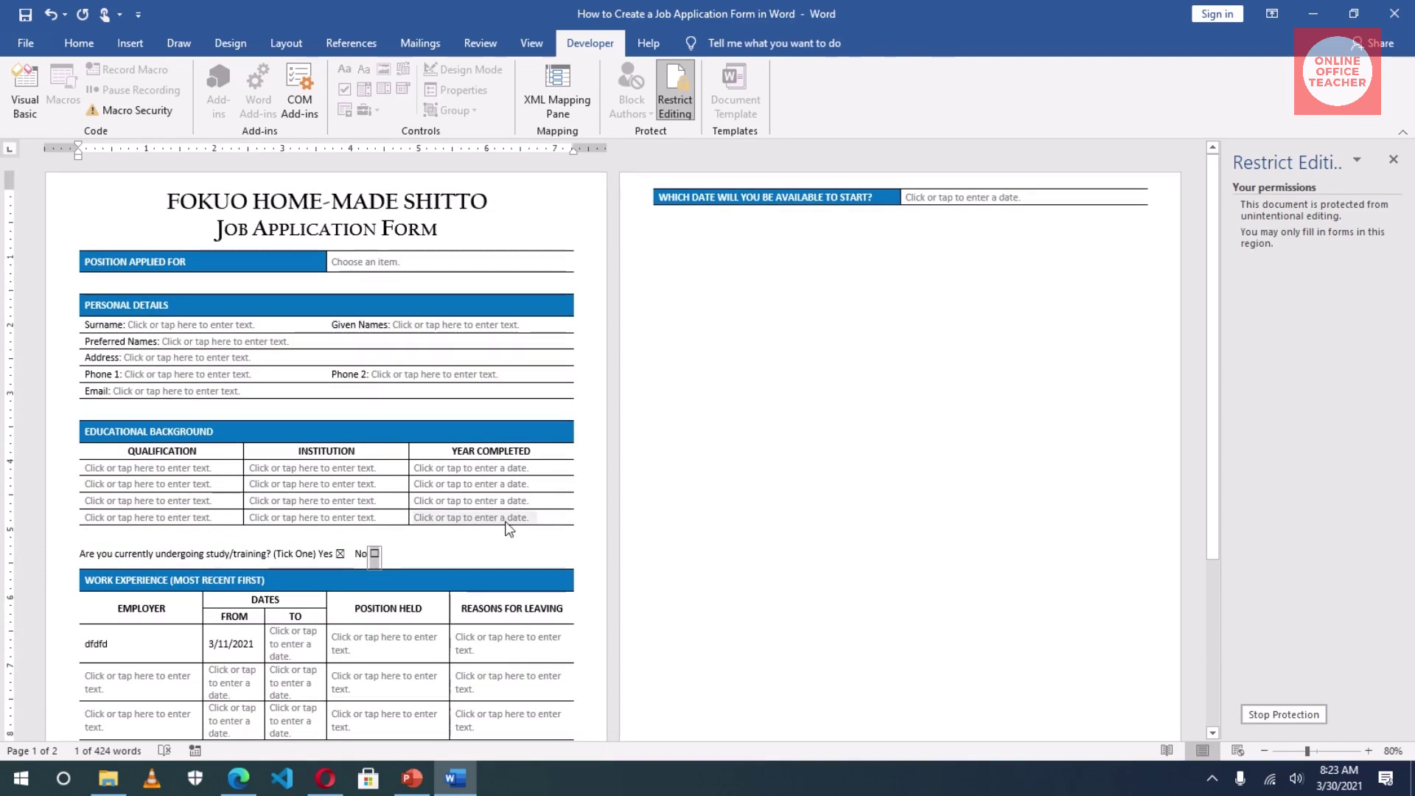
Step: Close the Restrict Editing pane so the protected form fills the window
click(1393, 159)
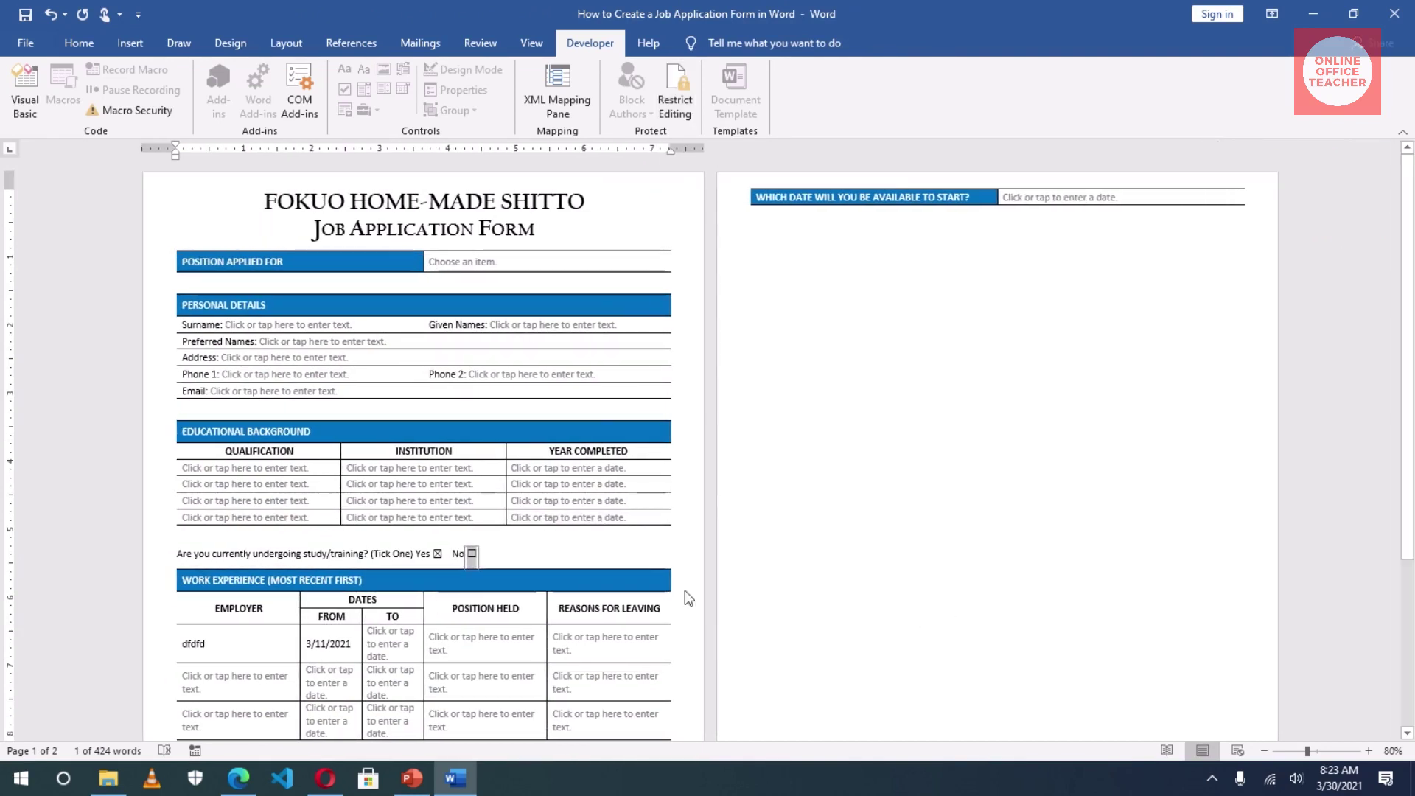